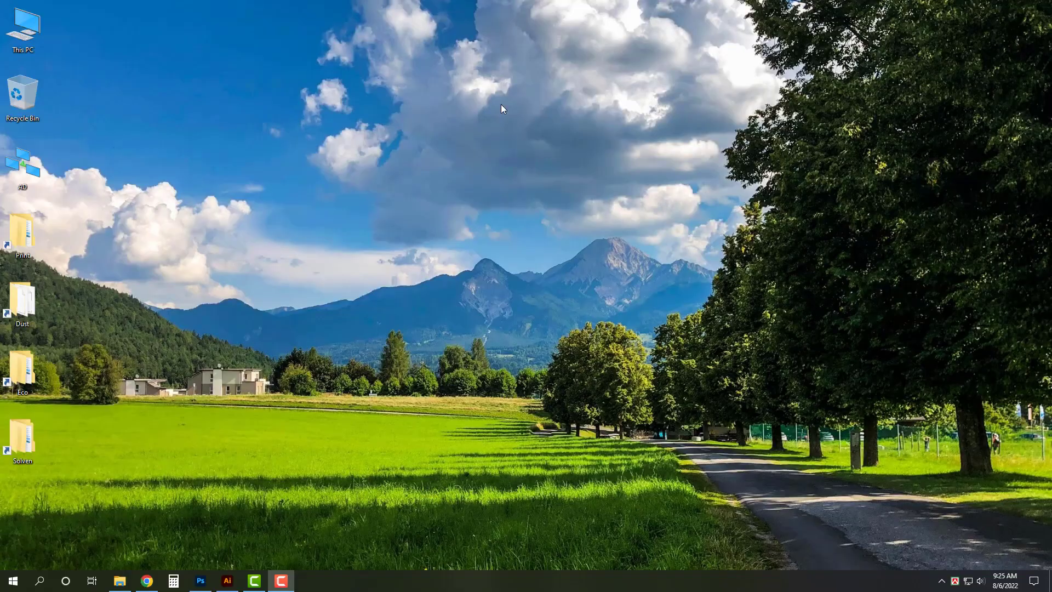
Replace ব্যানার in the Illustrator heading with পোষ্টার, fixing its vowel sign.
{"action": "right_click", "coordinate": [502, 106]}
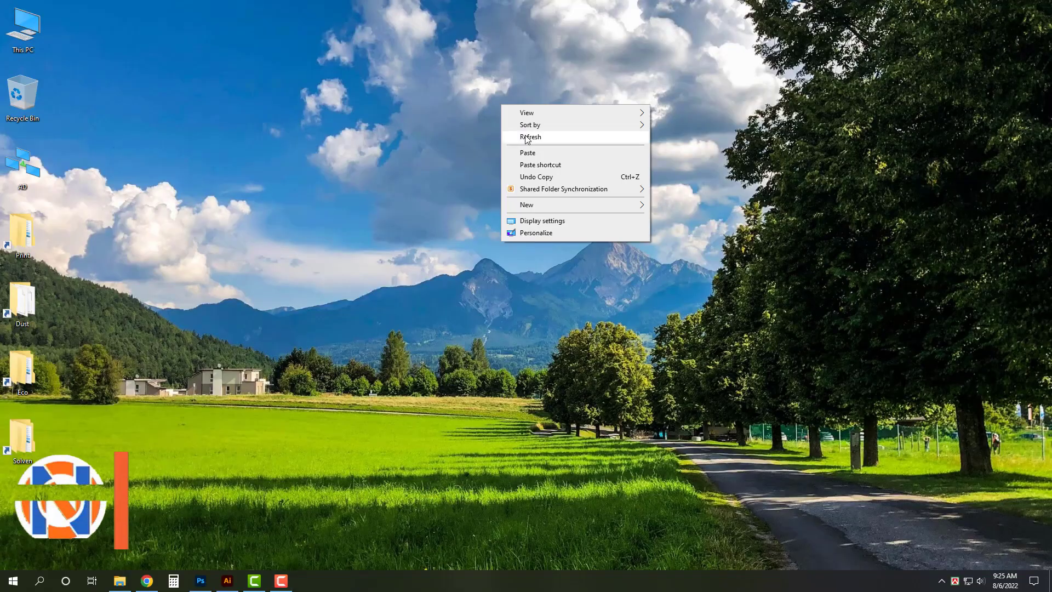
{"action": "left_click", "coordinate": [539, 140]}
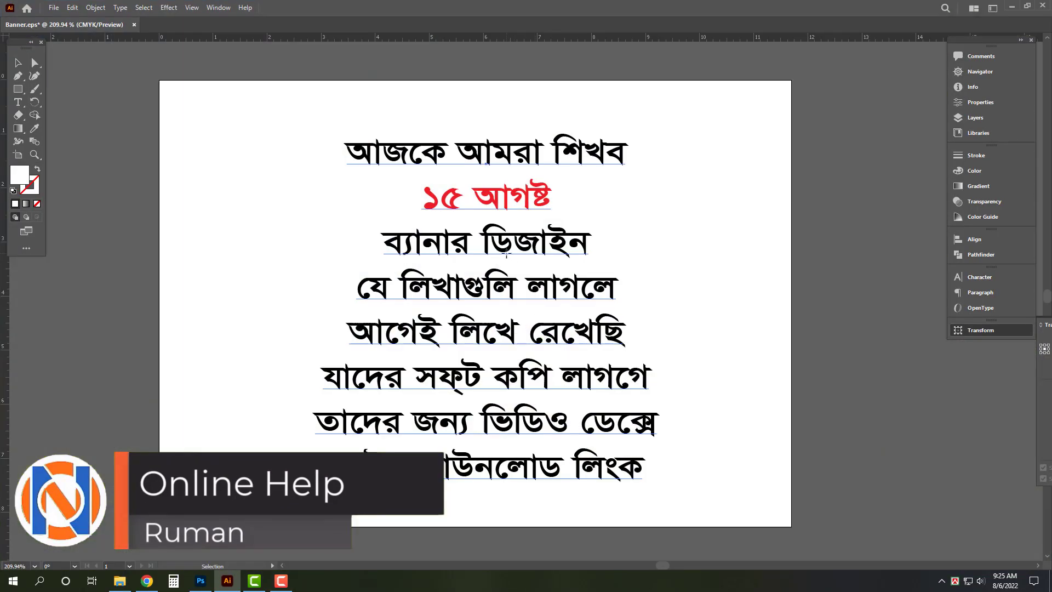
{"action": "double_click", "coordinate": [506, 253]}
{"action": "left_click_drag", "start_coordinate": [482, 247], "coordinate": [375, 249]}
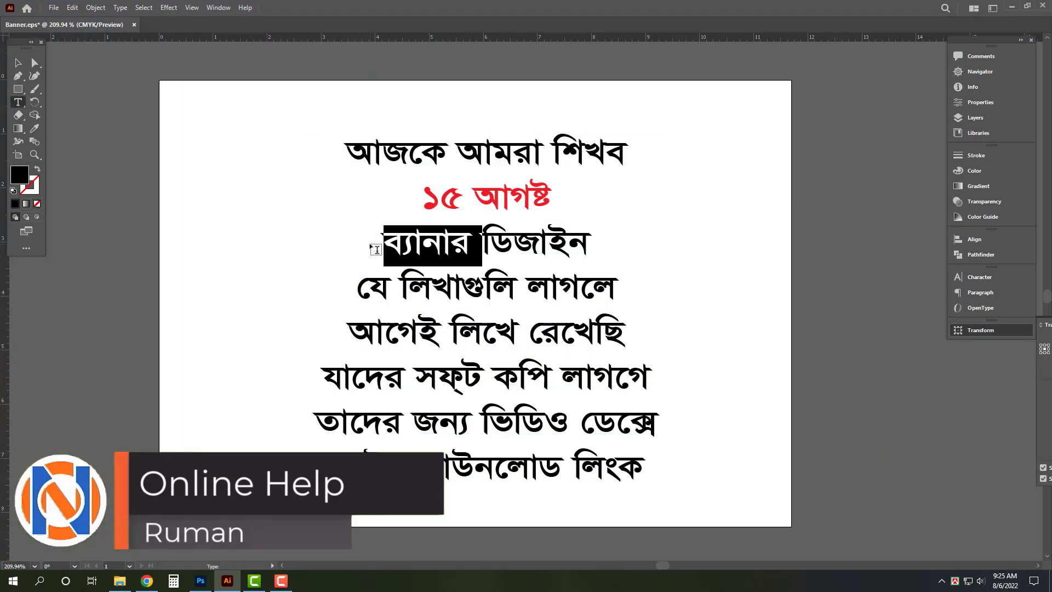
{"action": "key", "text": "BackSpace"}
{"action": "type", "text": "পো"}
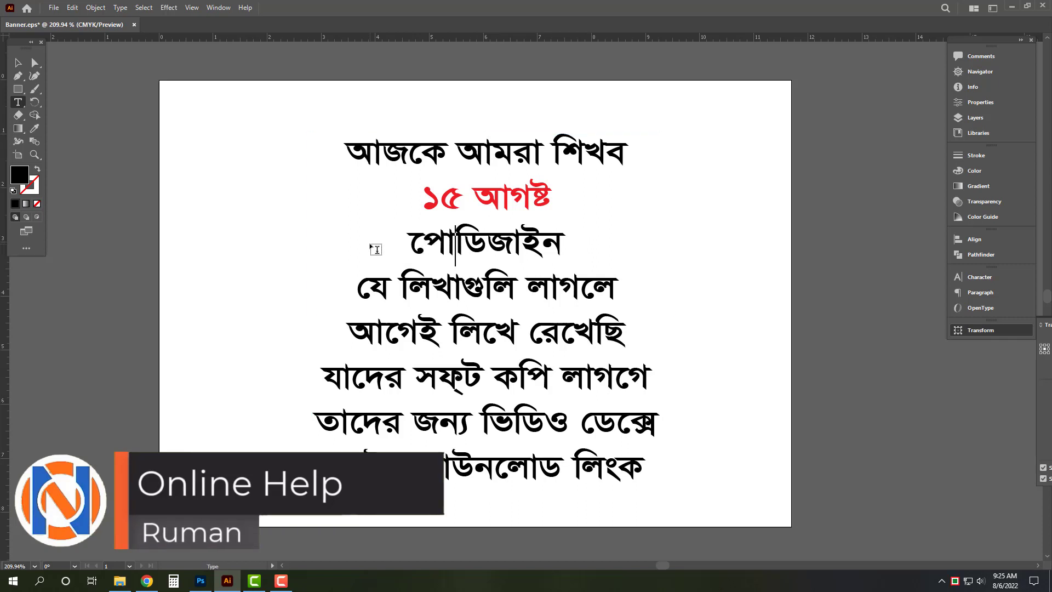
{"action": "type", "text": "ষ্টার"}
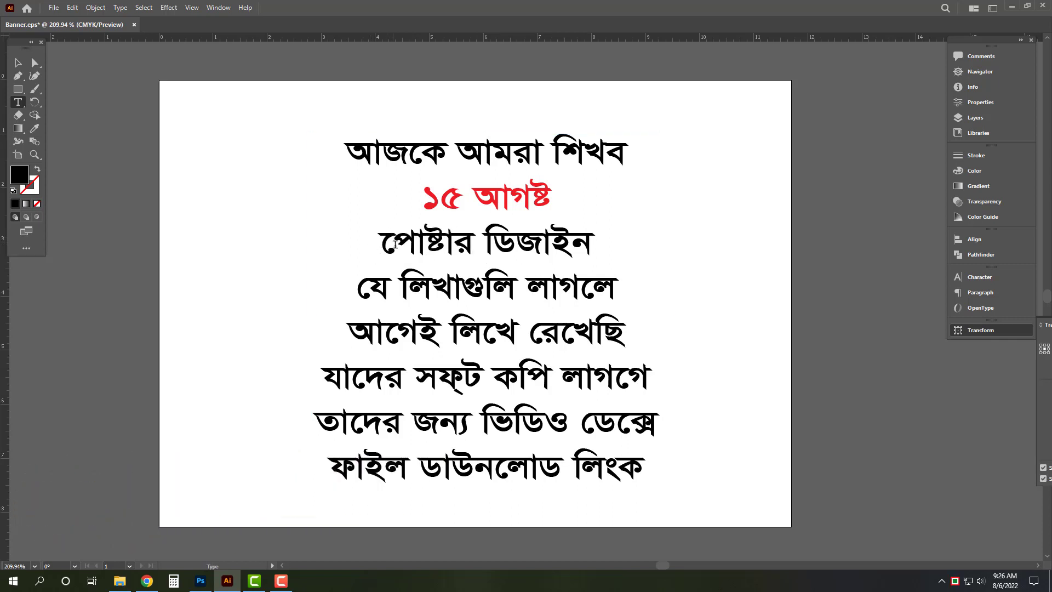
{"action": "left_click_drag", "start_coordinate": [395, 243], "coordinate": [388, 238]}
{"action": "key", "text": "BackSpace"}
{"action": "type", "text": "ে"}
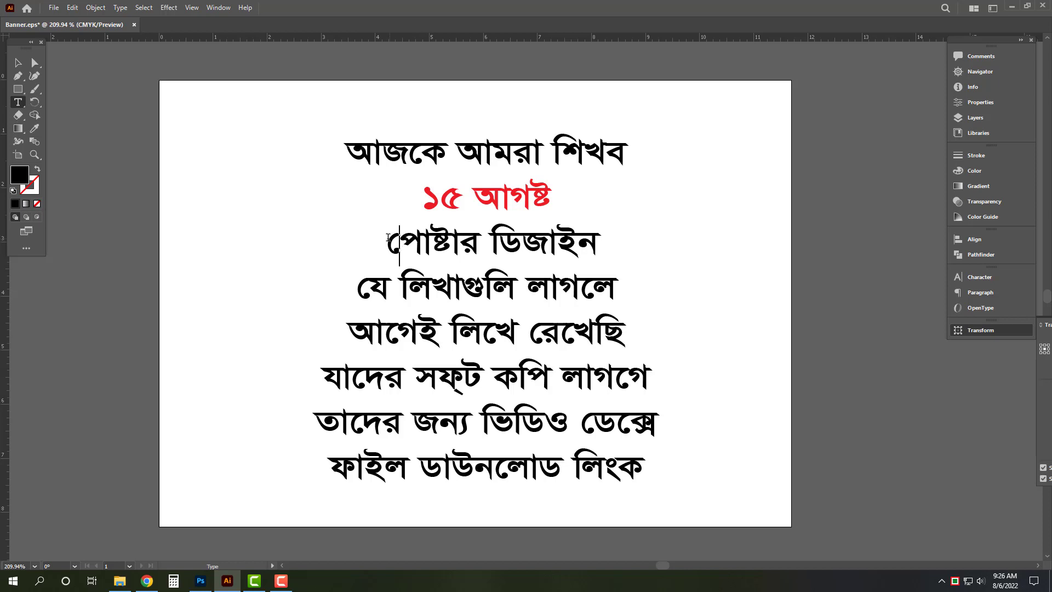
{"action": "key", "text": "Escape"}
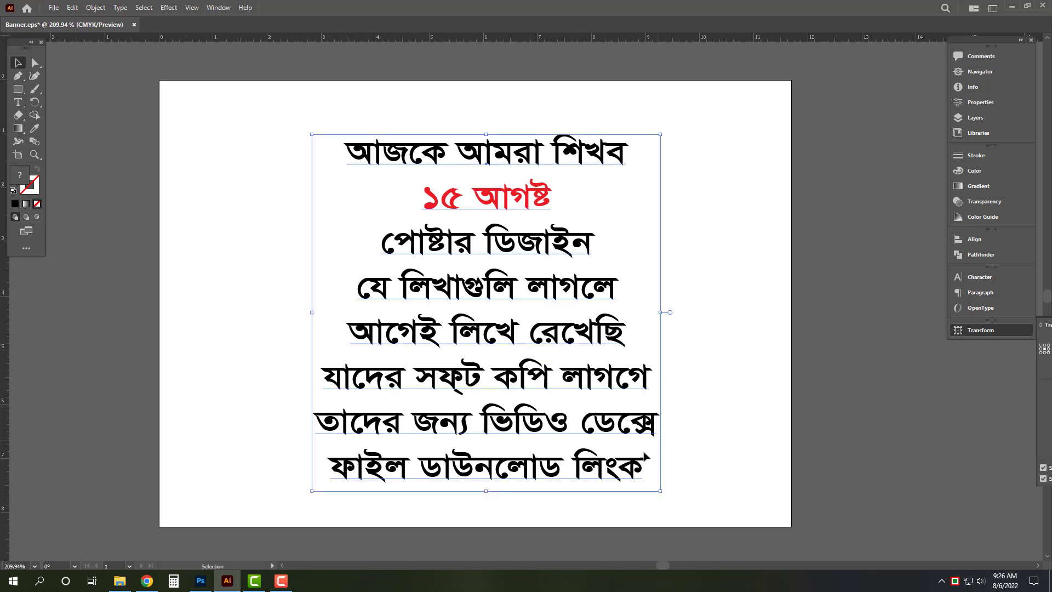
Close the Illustrator document, answering the save-changes prompt.
{"action": "left_click", "coordinate": [739, 388]}
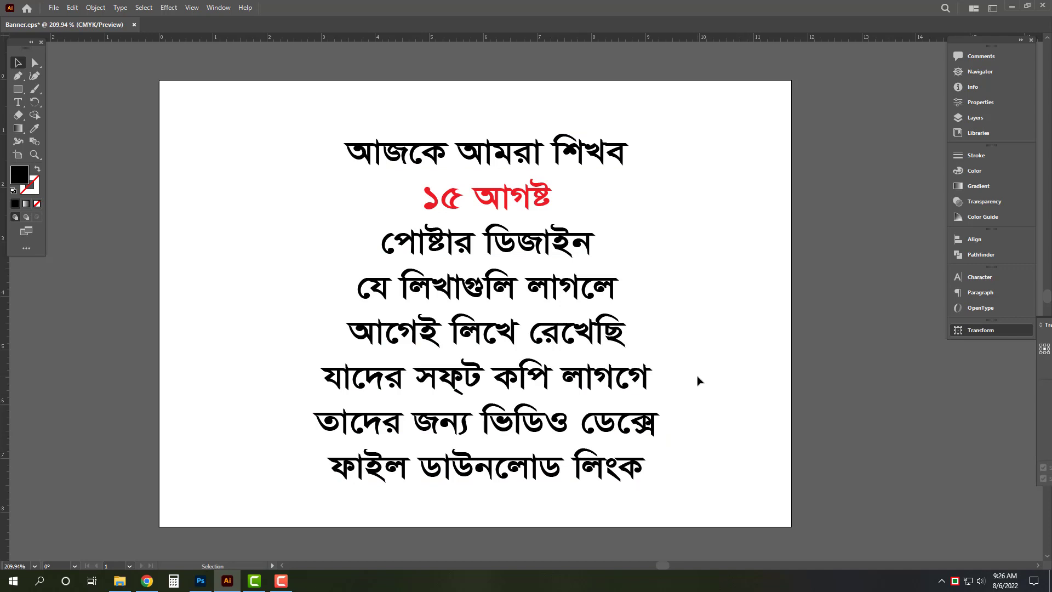
{"action": "key", "text": "ctrl+q"}
{"action": "left_click", "coordinate": [593, 308]}
Open 3.tif from the poster design folder in Photoshop.
{"action": "key", "text": "super"}
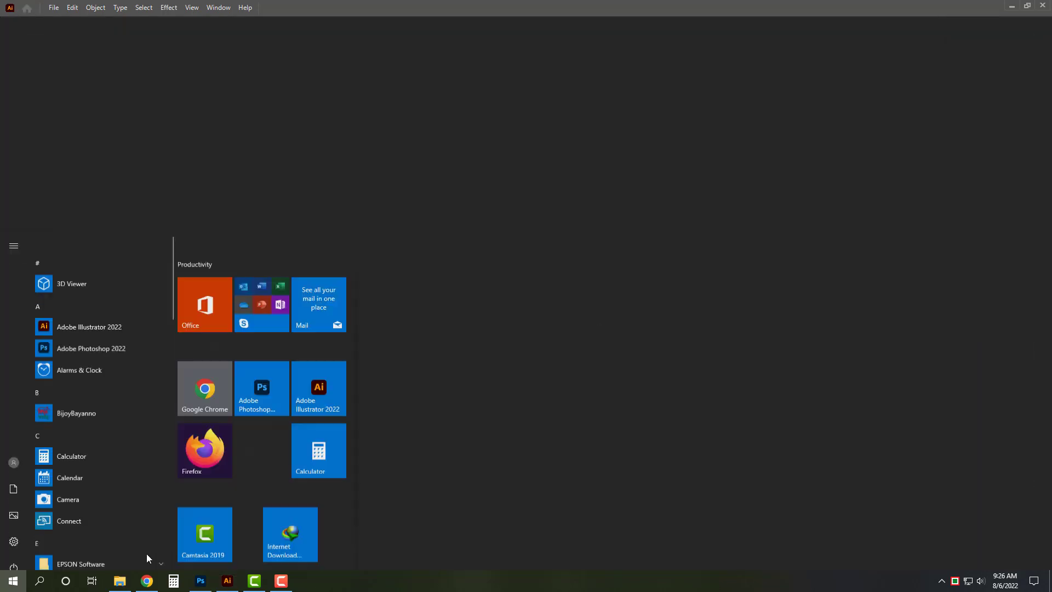
{"action": "left_click", "coordinate": [119, 580]}
{"action": "left_click", "coordinate": [144, 122]}
{"action": "left_click", "coordinate": [236, 108]}
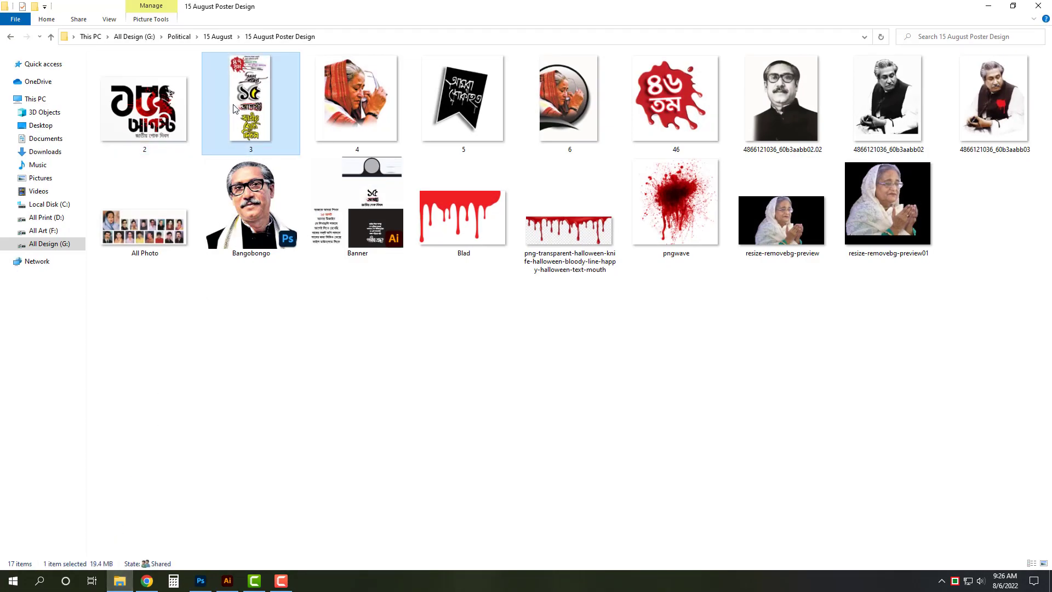
{"action": "double_click", "coordinate": [233, 108]}
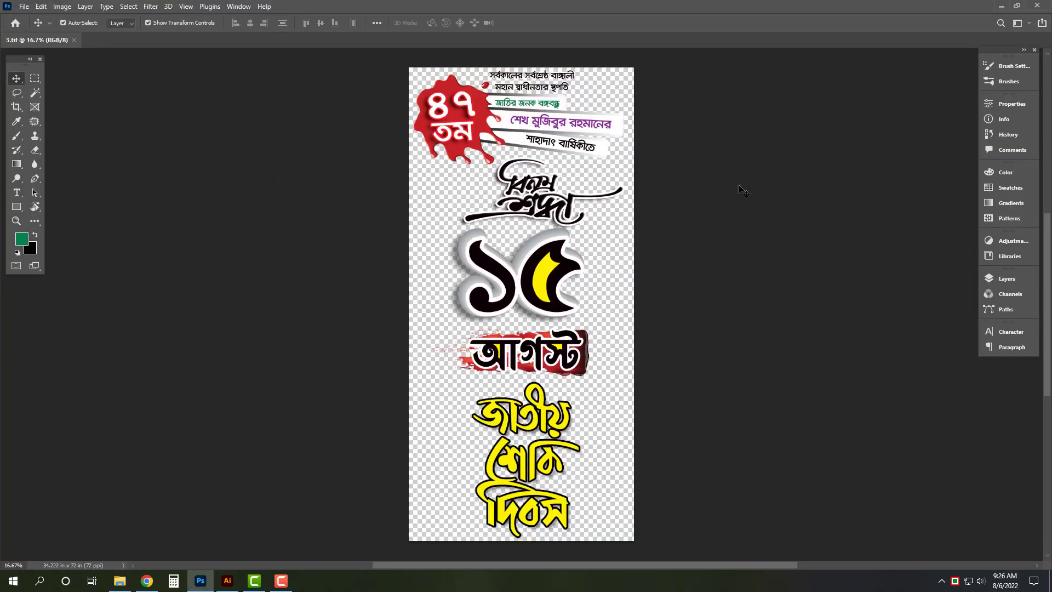
Create a new 36 × 60 inch CMYK document.
{"action": "key", "text": "ctrl+n"}
{"action": "type", "text": "36"}
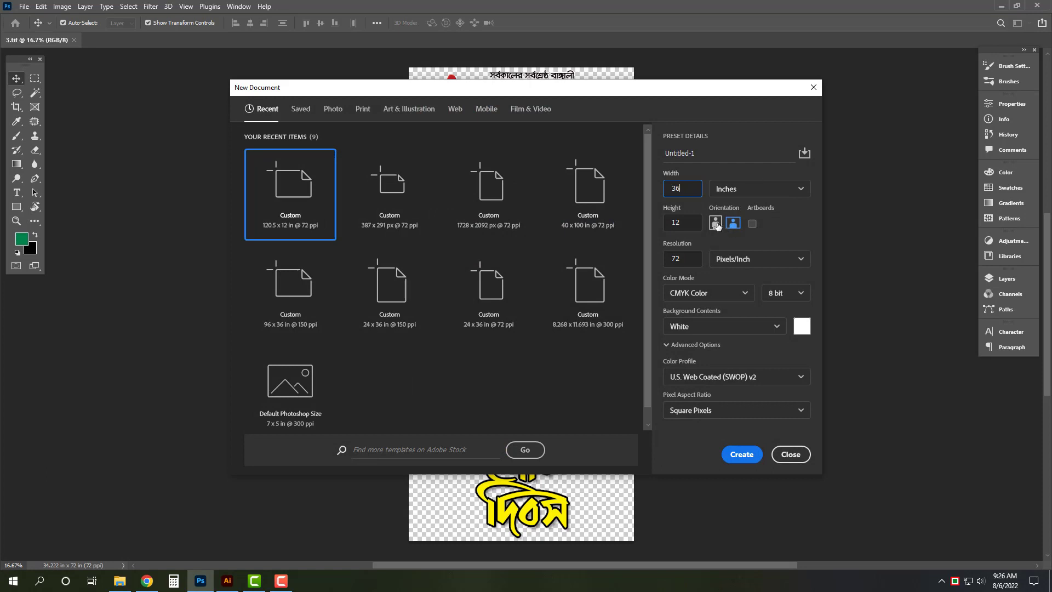
{"action": "left_click", "coordinate": [697, 220]}
{"action": "type", "text": "60"}
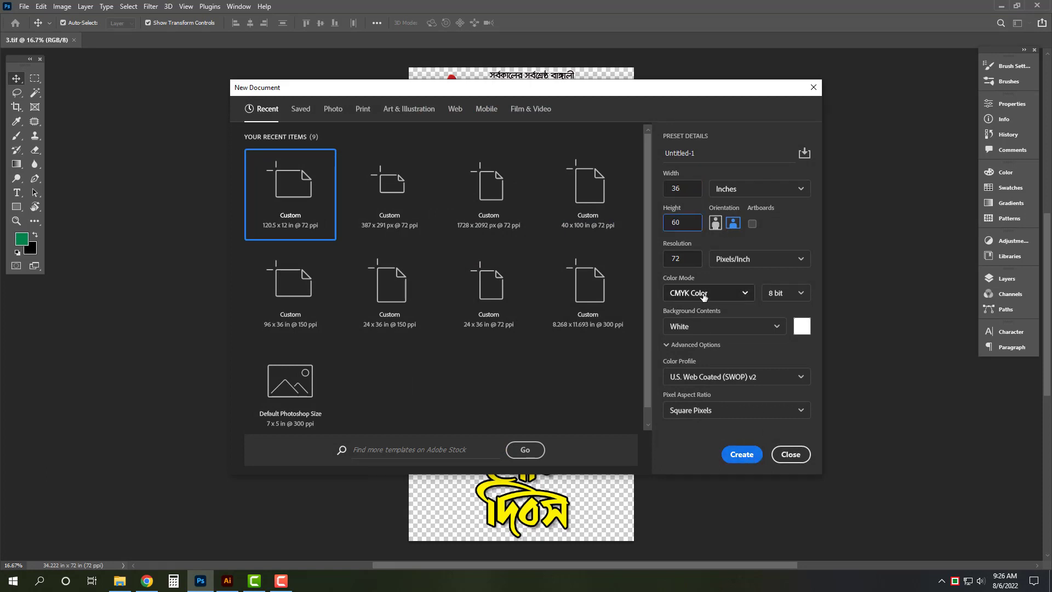
{"action": "left_click", "coordinate": [743, 454]}
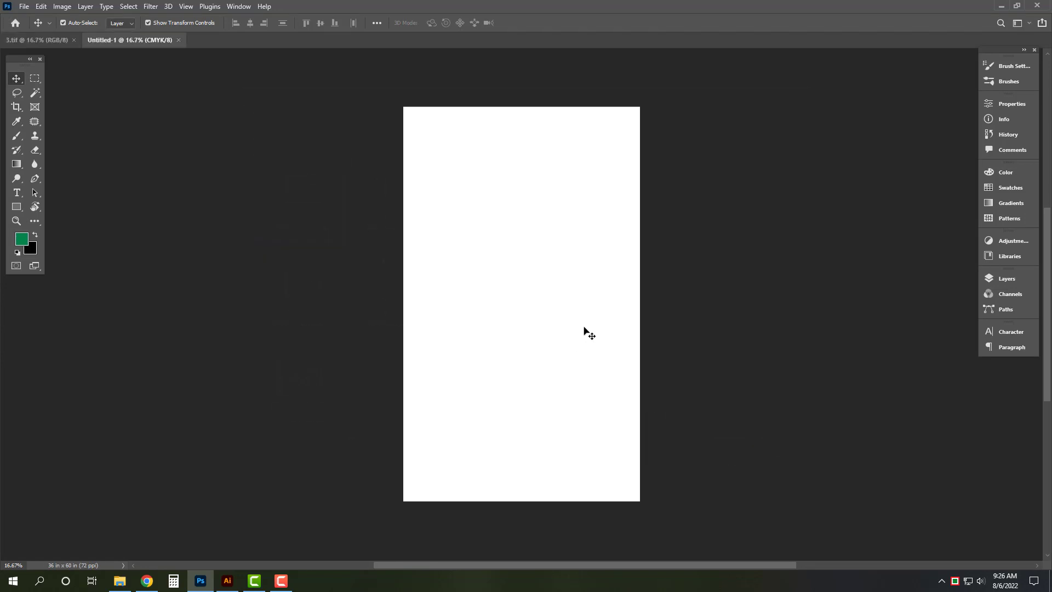
Unlock the Background layer as Layer 0.
{"action": "key", "text": "i"}
{"action": "key", "text": "Tab"}
{"action": "key", "text": "Tab"}
{"action": "key", "text": "ctrl+a"}
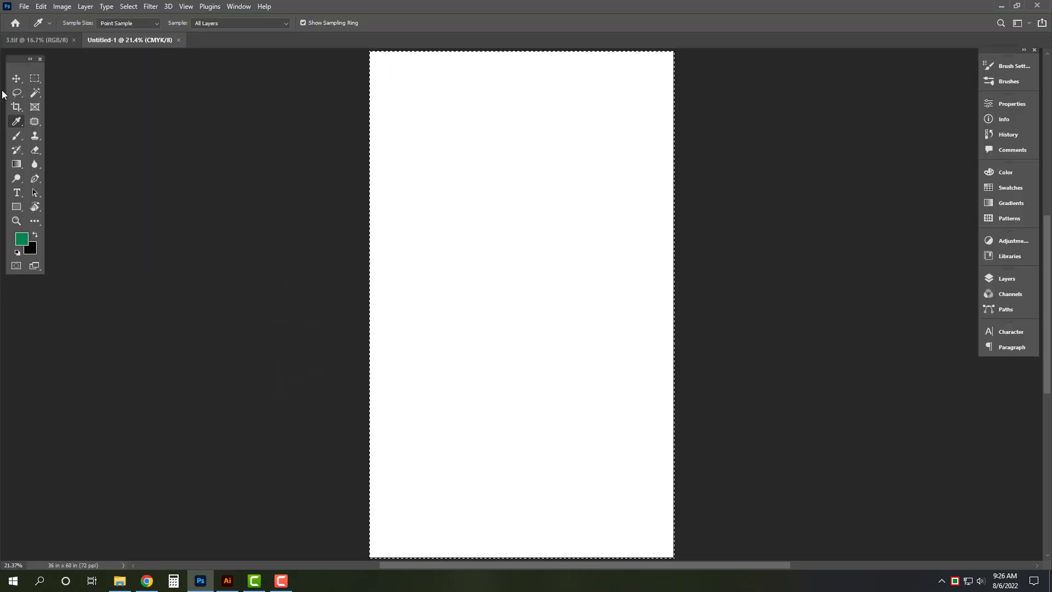
{"action": "left_click", "coordinate": [16, 79]}
{"action": "left_click", "coordinate": [1006, 278]}
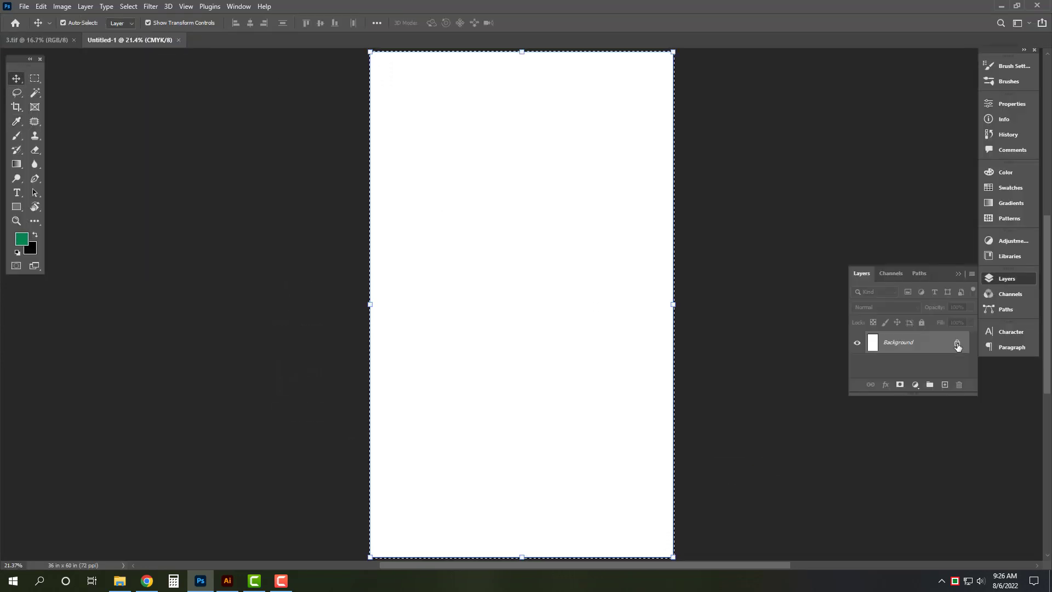
{"action": "left_click", "coordinate": [957, 344]}
Show rulers and add vertical and horizontal guides at the page centre.
{"action": "key", "text": "Tab"}
{"action": "key", "text": "ctrl+r"}
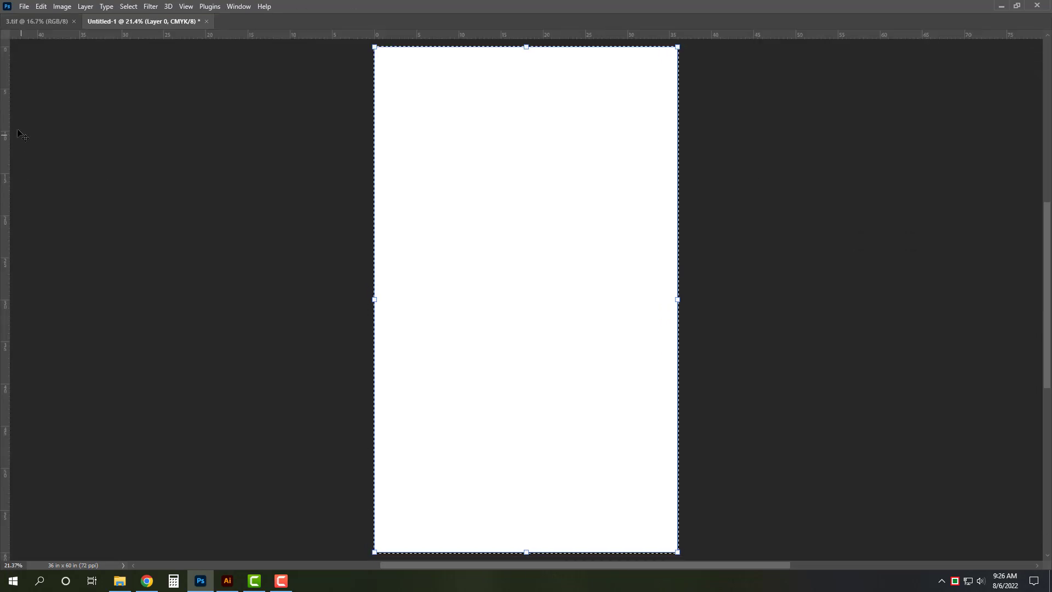
{"action": "left_click_drag", "start_coordinate": [7, 112], "coordinate": [526, 78]}
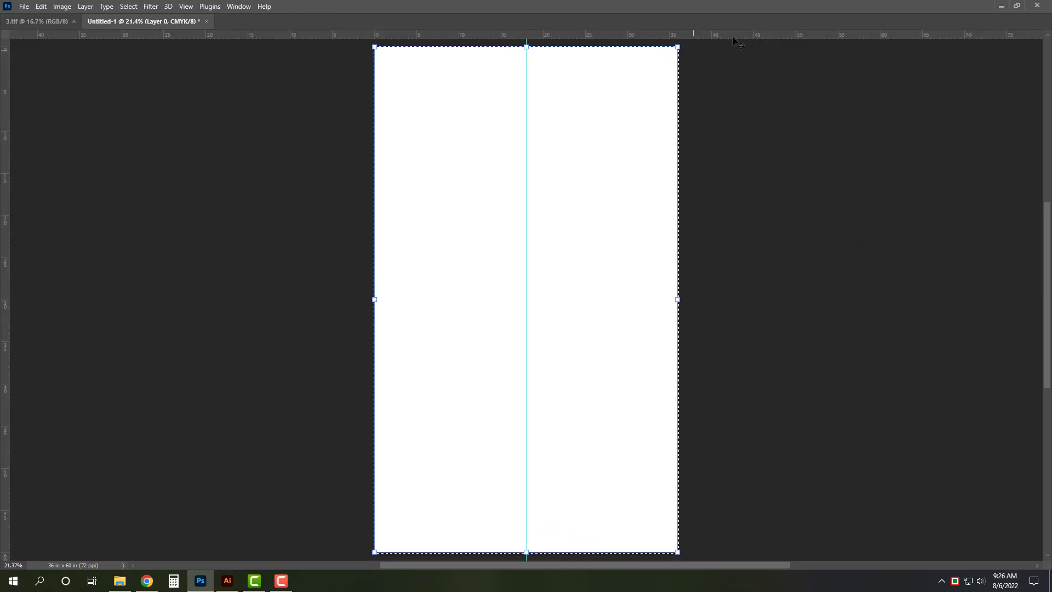
{"action": "left_click_drag", "start_coordinate": [734, 38], "coordinate": [722, 299]}
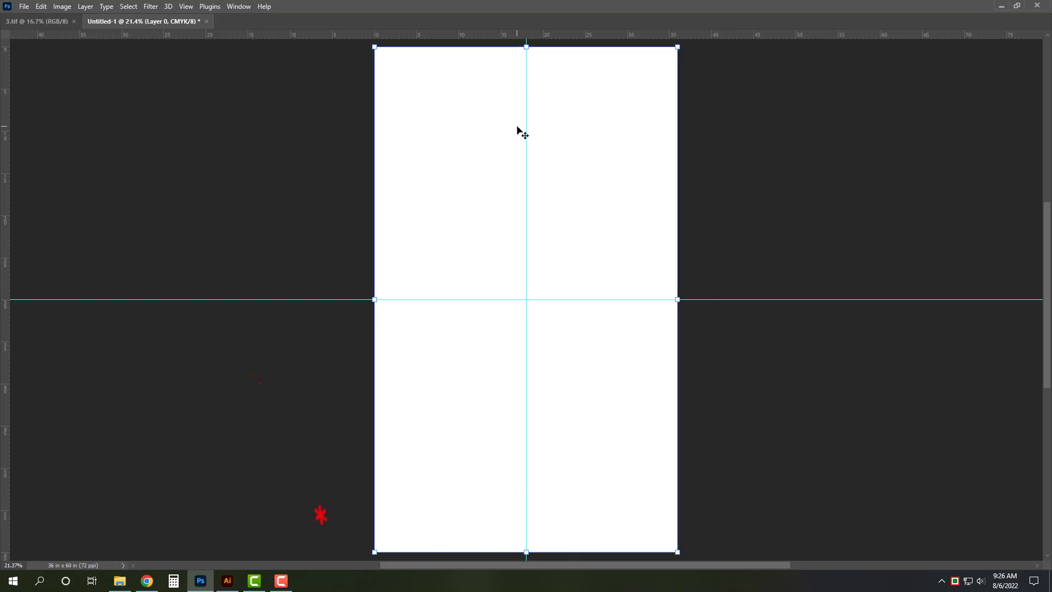
Undo an accidental layer move on the new document and fit the page in view.
{"action": "key", "text": "Tab"}
{"action": "left_click", "coordinate": [54, 39]}
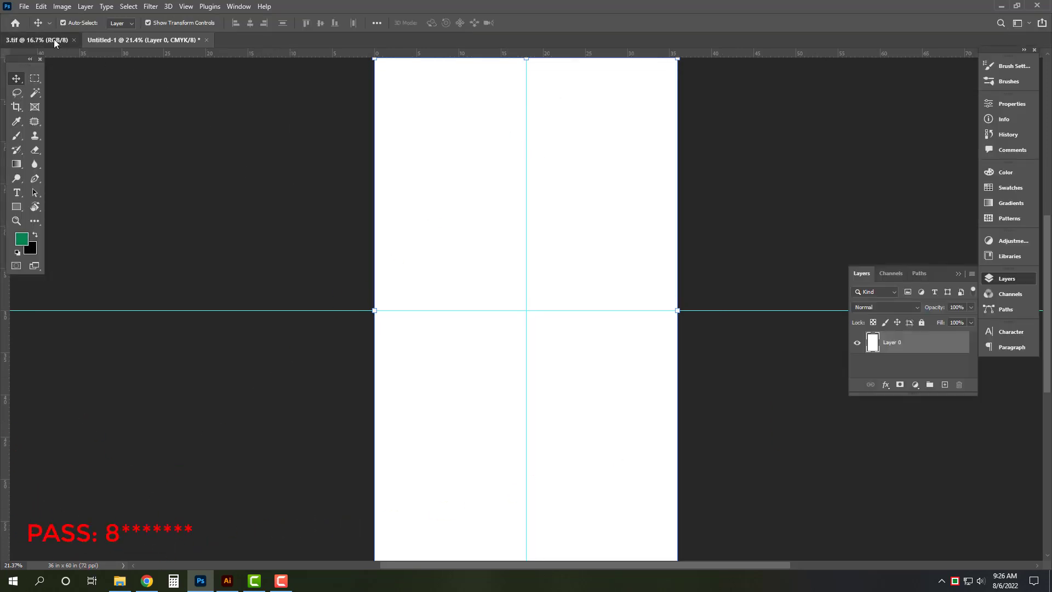
{"action": "left_click", "coordinate": [175, 40]}
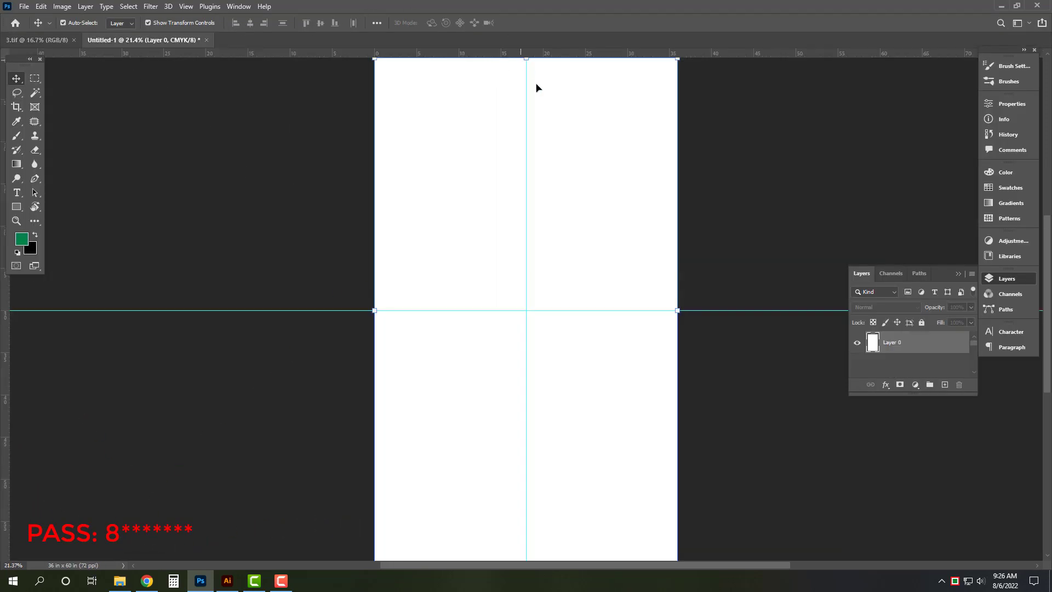
{"action": "left_click_drag", "start_coordinate": [535, 86], "coordinate": [558, 126]}
{"action": "key", "text": "ctrl+z"}
{"action": "key", "text": "ctrl+0"}
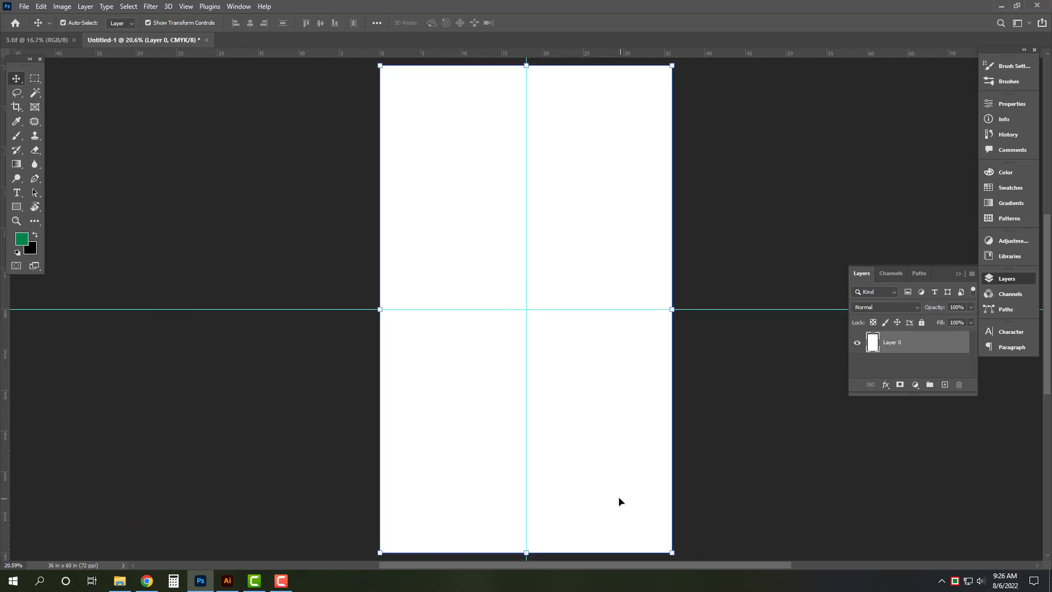
{"action": "left_click", "coordinate": [879, 575]}
{"action": "left_click", "coordinate": [607, 529]}
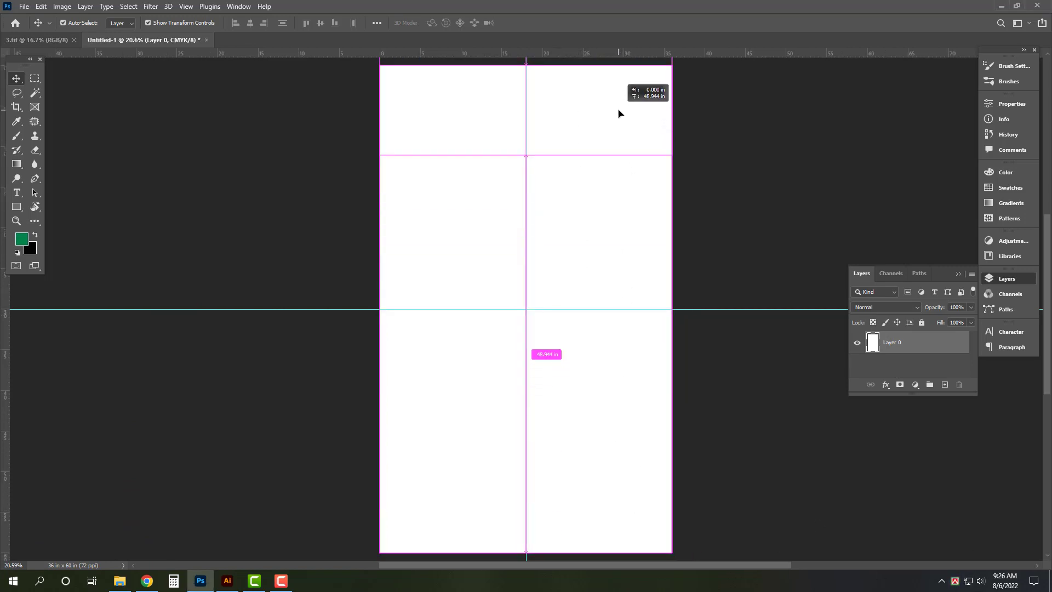
Duplicate the white layer upward, fill it with red ed1c24, and position it as a top band.
{"action": "left_click_drag", "start_coordinate": [634, 507], "coordinate": [617, 110]}
{"action": "type", "text": "ed1c24"}
{"action": "type", "text": "100"}
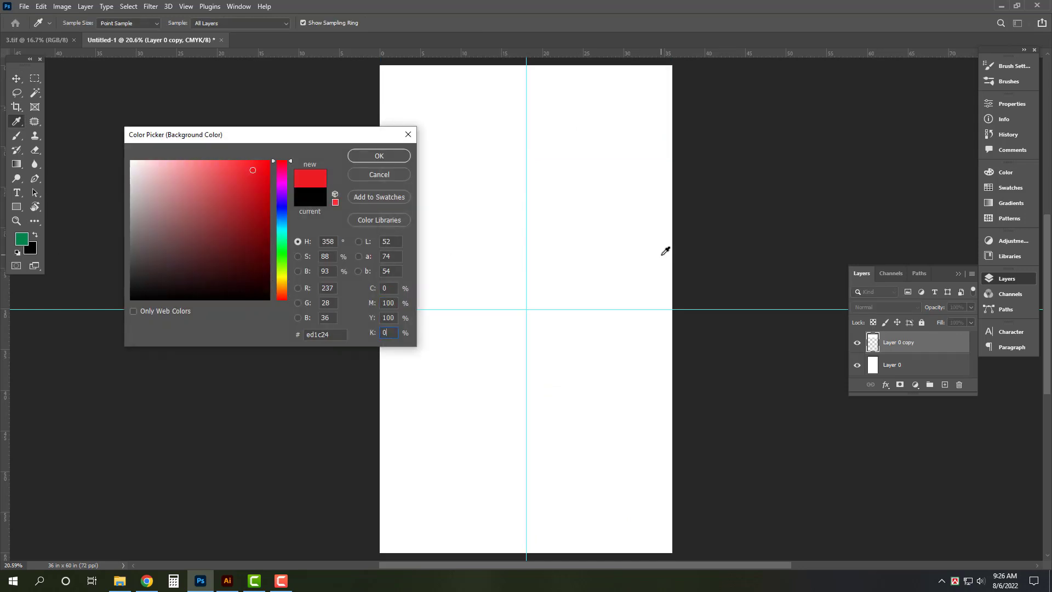
{"action": "key", "text": "Return"}
{"action": "key", "text": "ctrl+shift+BackSpace"}
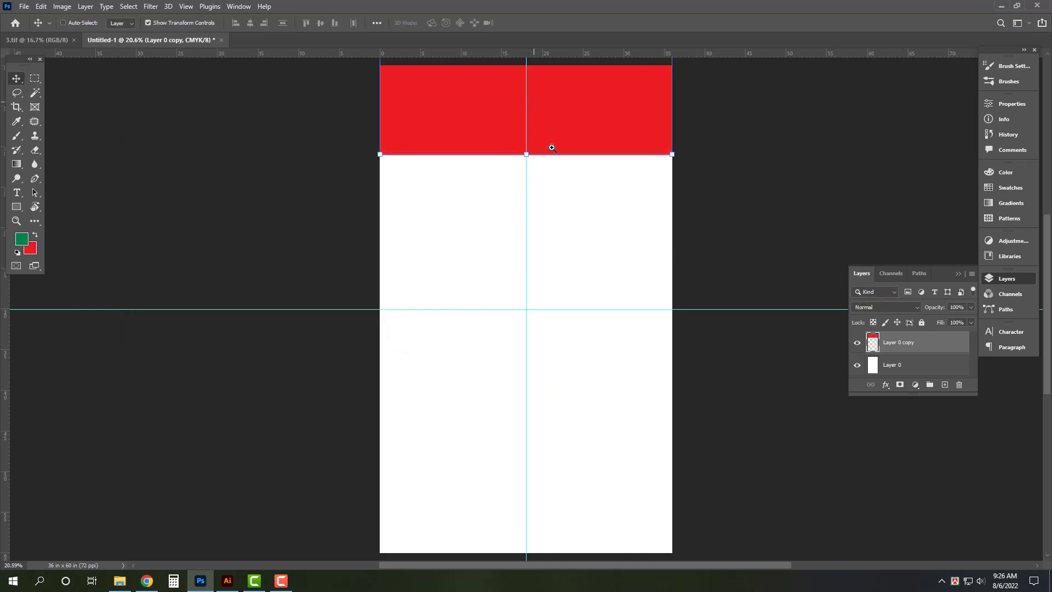
{"action": "left_click_drag", "start_coordinate": [551, 148], "coordinate": [585, 242]}
{"action": "scroll", "coordinate": [585, 243], "scroll_direction": "up", "scroll_amount": 3}
{"action": "mouse_move", "coordinate": [606, 301]}
{"action": "left_mouse_down"}
{"action": "mouse_move", "coordinate": [589, 175]}
{"action": "mouse_move", "coordinate": [591, 198]}
{"action": "left_mouse_up"}
{"action": "left_click_drag", "start_coordinate": [587, 237], "coordinate": [609, 265]}
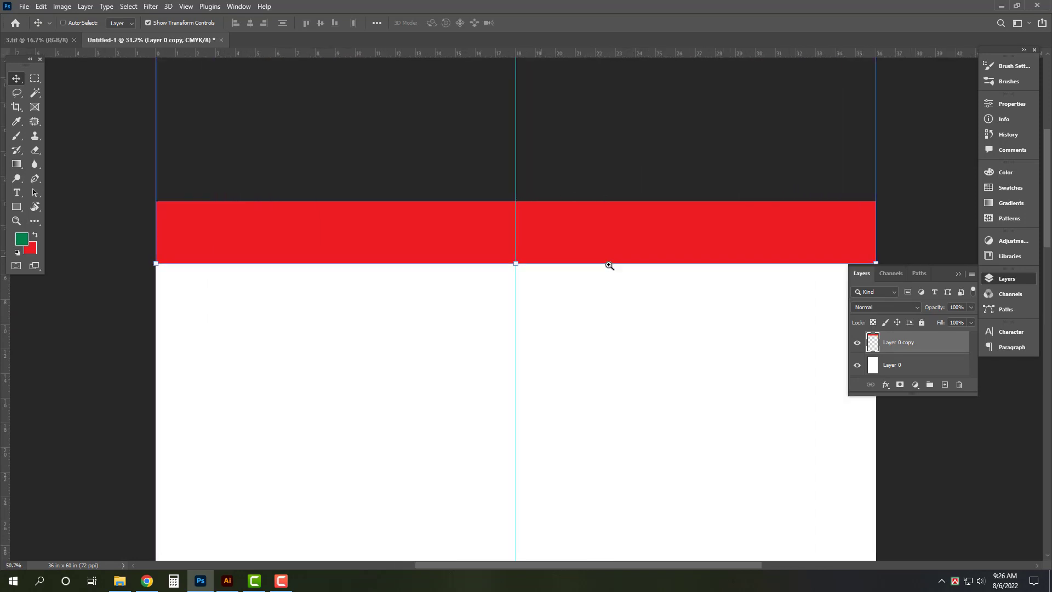
Refill the top band with black.
{"action": "left_click", "coordinate": [32, 252]}
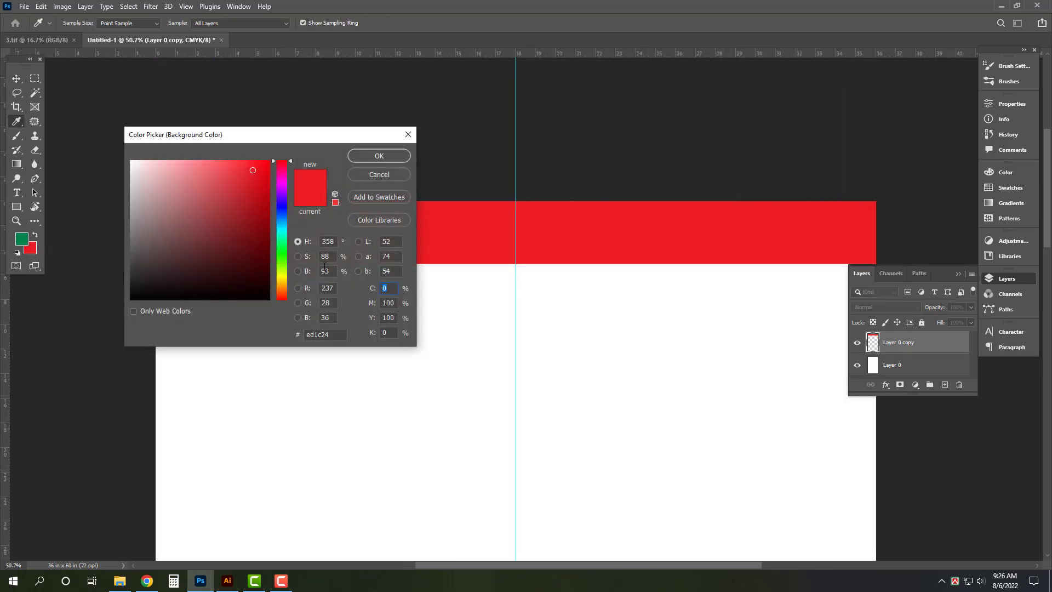
{"action": "left_click_drag", "start_coordinate": [205, 249], "coordinate": [381, 382]}
{"action": "key", "text": "Return"}
{"action": "key", "text": "v"}
{"action": "key", "text": "ctrl+shift+BackSpace"}
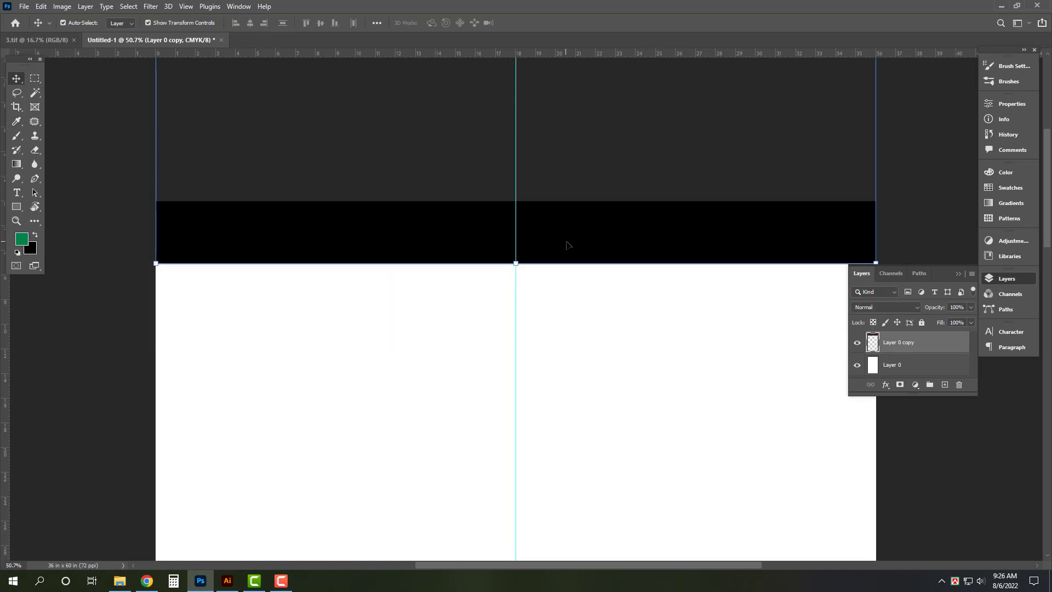
Draw a slanted pen path over the black band and turn it into a selection.
{"action": "key", "text": "p"}
{"action": "left_click", "coordinate": [376, 198]}
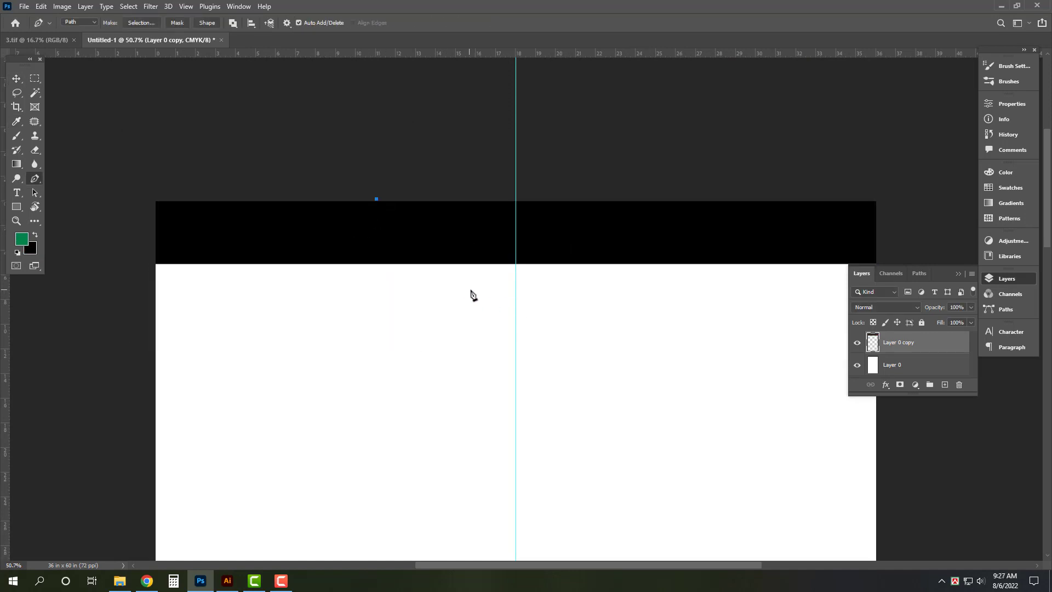
{"action": "left_click", "coordinate": [651, 274]}
{"action": "left_click", "coordinate": [533, 170]}
{"action": "key", "text": "ctrl+Return"}
{"action": "key", "text": "v"}
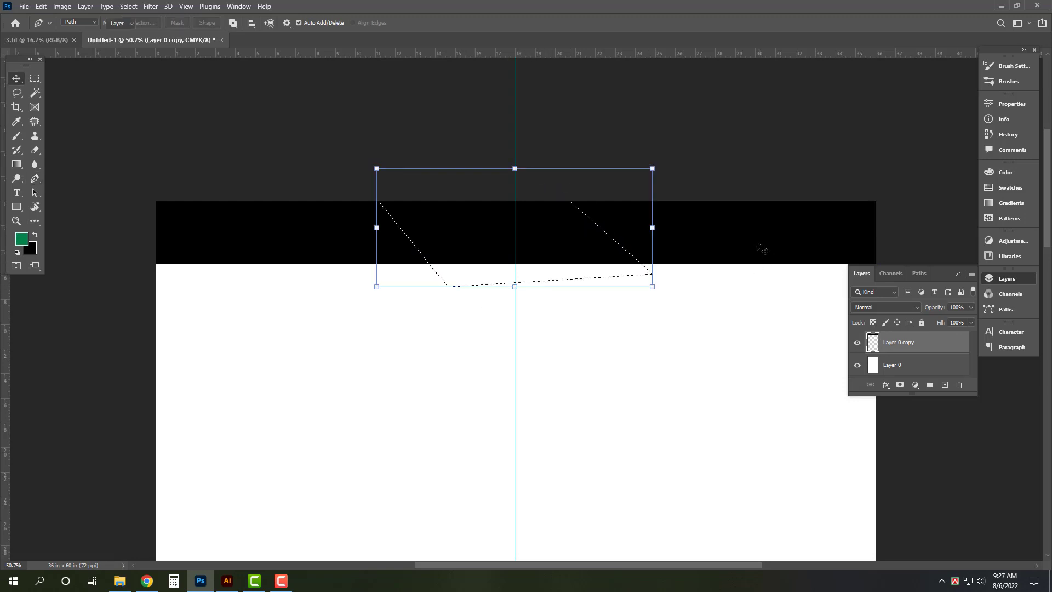
{"action": "key", "text": "v"}
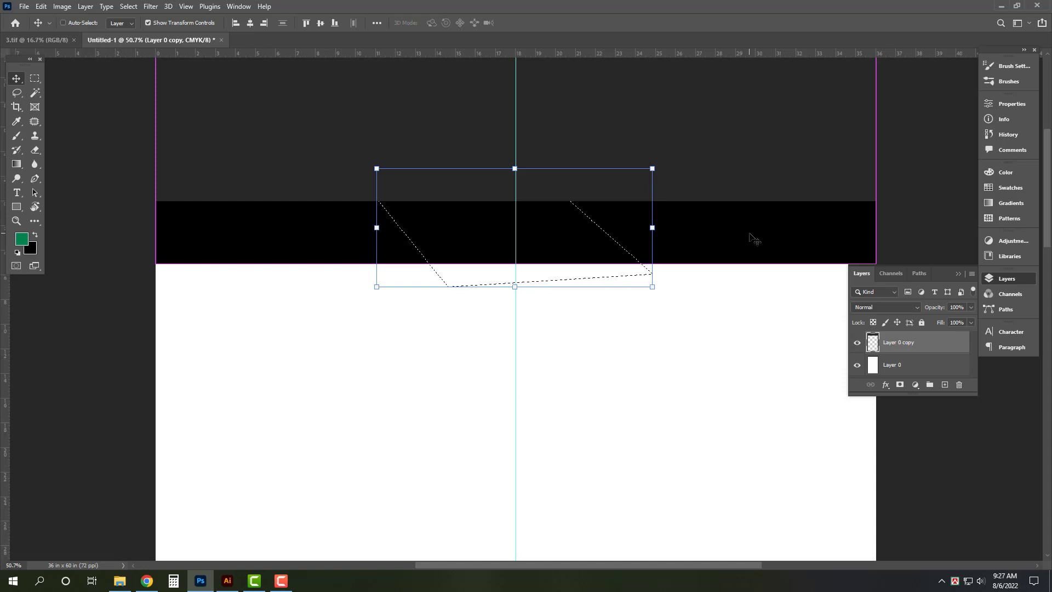
Copy the selection to Layer 1, fill it red, and centre it on the guide.
{"action": "key", "text": "ctrl+j"}
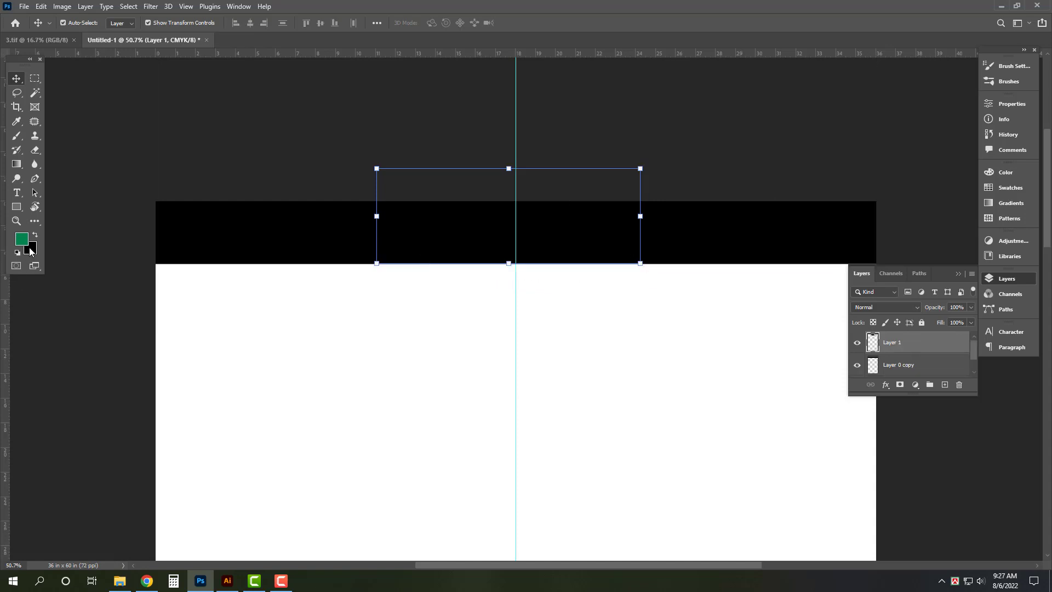
{"action": "left_click", "coordinate": [30, 251]}
{"action": "key", "text": "Return"}
{"action": "key", "text": "ctrl+shift+BackSpace"}
{"action": "left_click_drag", "start_coordinate": [597, 251], "coordinate": [603, 251]}
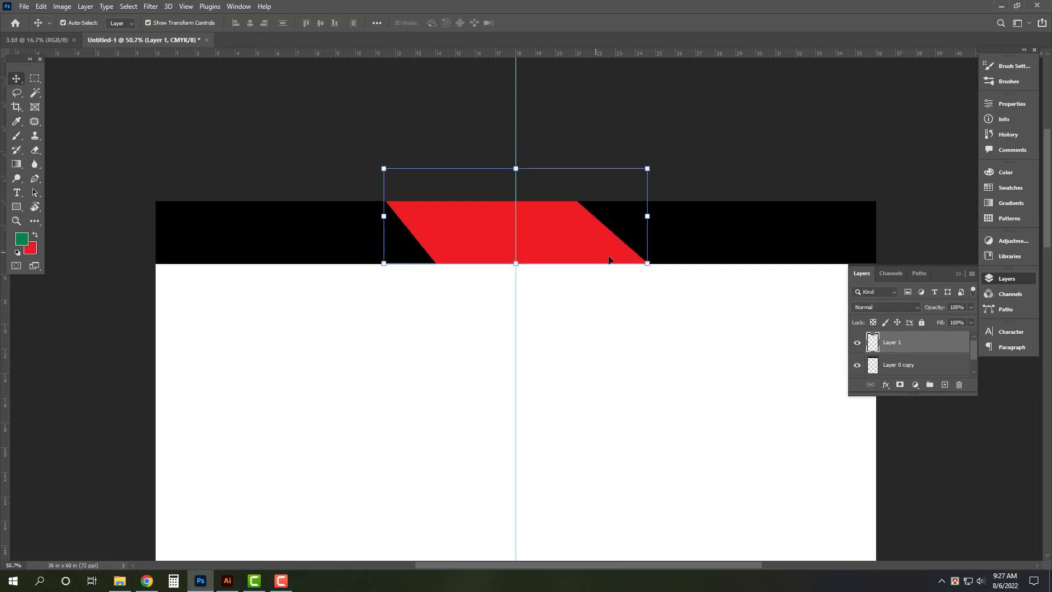
Shorten the black bar and red shape together, nudging them back into place.
{"action": "left_click", "coordinate": [753, 225], "text": "shift"}
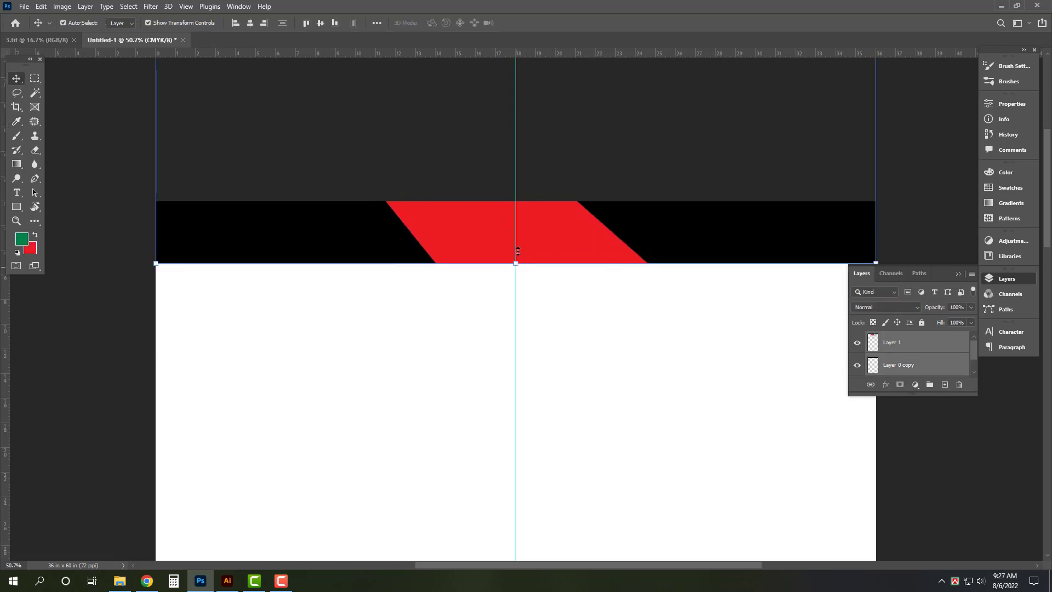
{"action": "left_click_drag", "start_coordinate": [518, 250], "coordinate": [517, 235]}
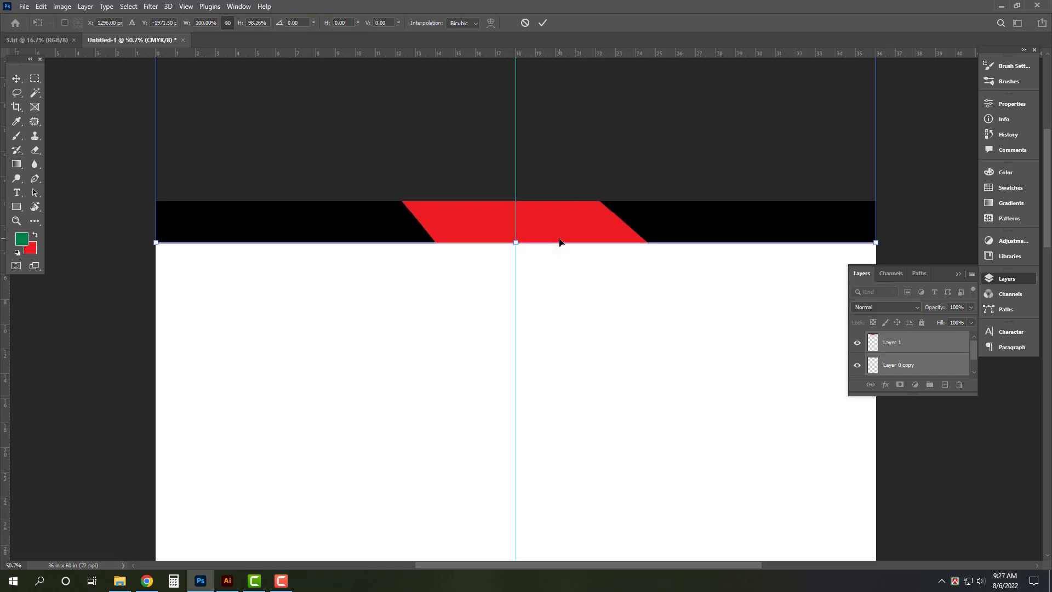
{"action": "key", "text": "shift+Left"}
{"action": "key", "text": "Return"}
{"action": "key", "text": "shift+Right"}
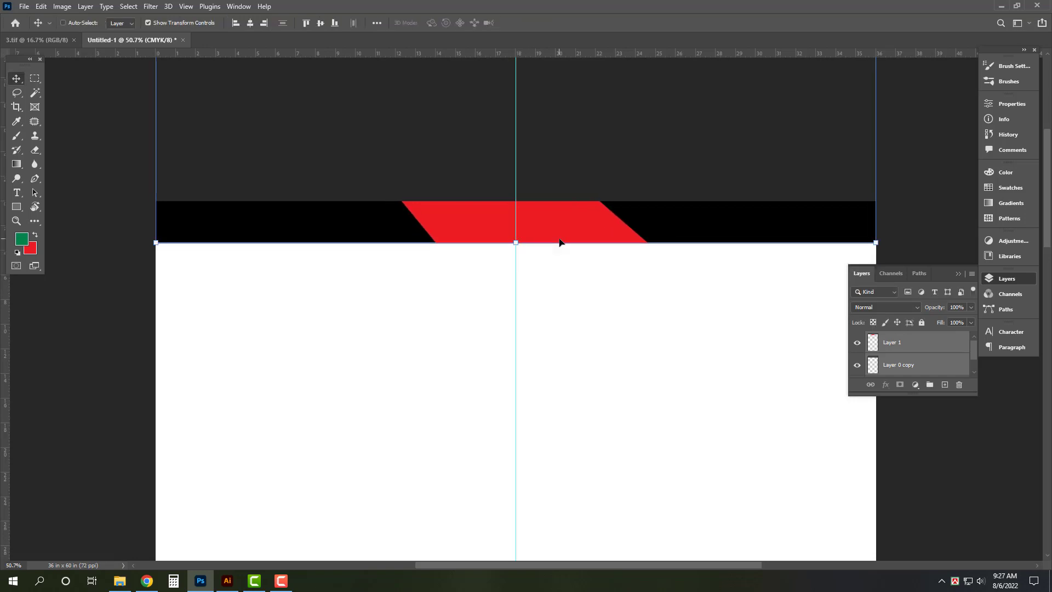
{"action": "scroll", "coordinate": [497, 251], "scroll_direction": "up", "scroll_amount": 1}
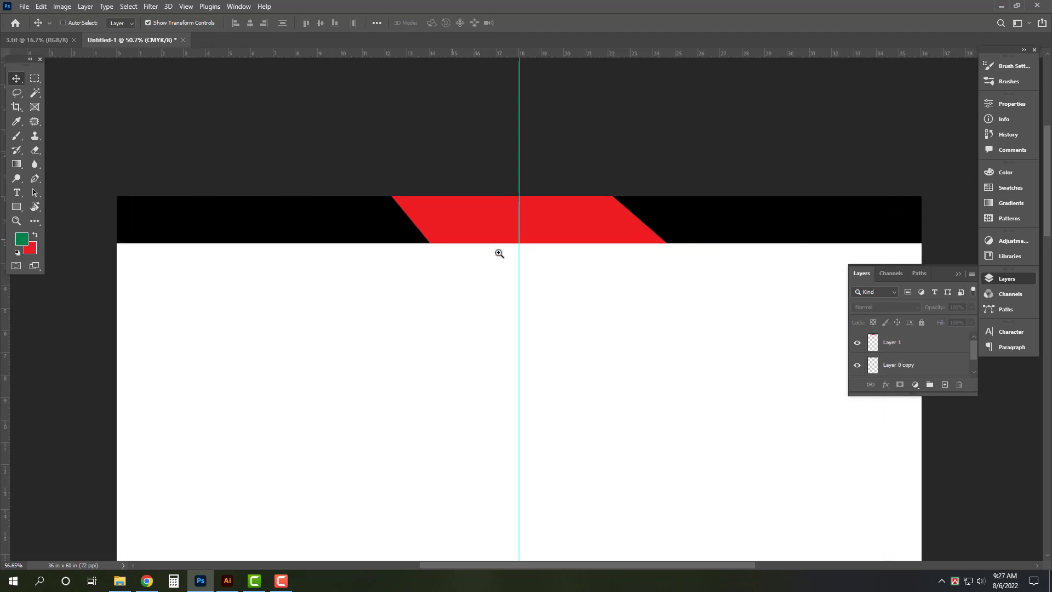
Duplicate the red parallelogram, widen the copy slightly, and send it behind the original.
{"action": "key", "text": "t"}
{"action": "key", "text": "v"}
{"action": "left_click", "coordinate": [591, 234]}
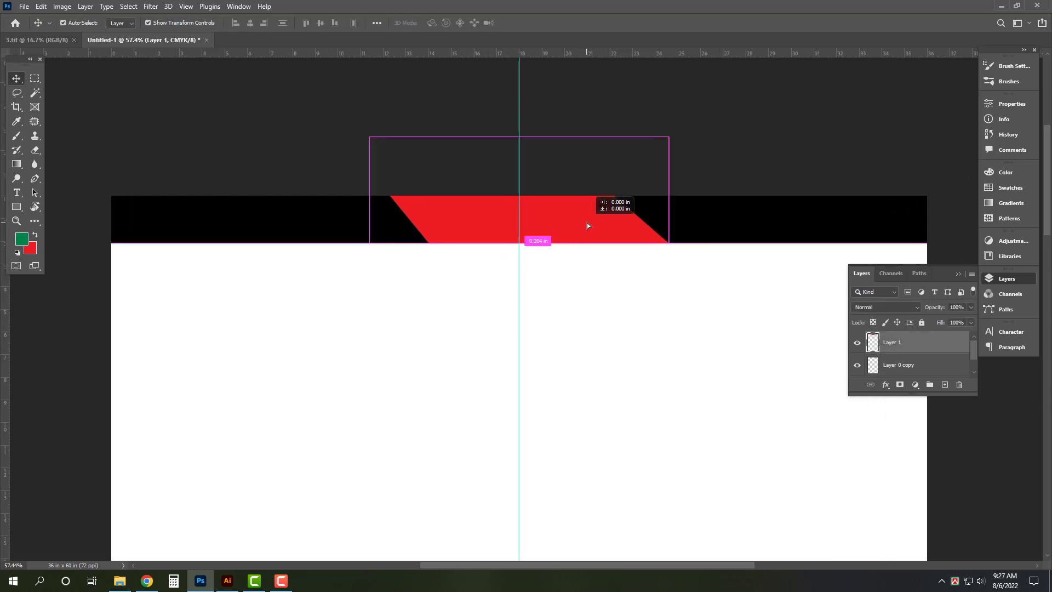
{"action": "left_click_drag", "start_coordinate": [591, 233], "coordinate": [587, 222]}
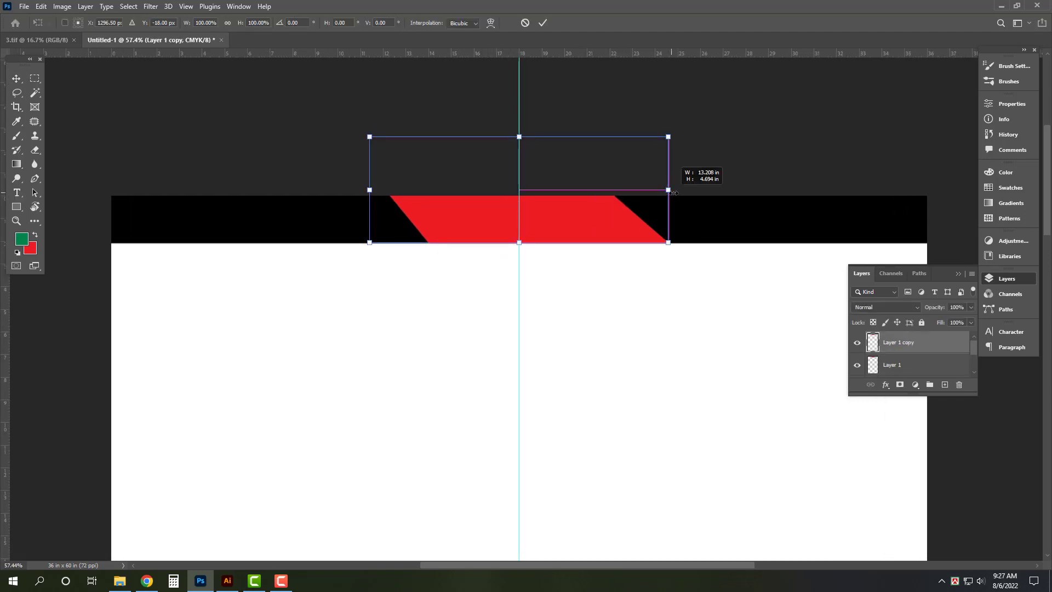
{"action": "left_click_drag", "start_coordinate": [669, 192], "coordinate": [674, 192]}
{"action": "key", "text": "Return"}
{"action": "key", "text": "ctrl+bracketleft"}
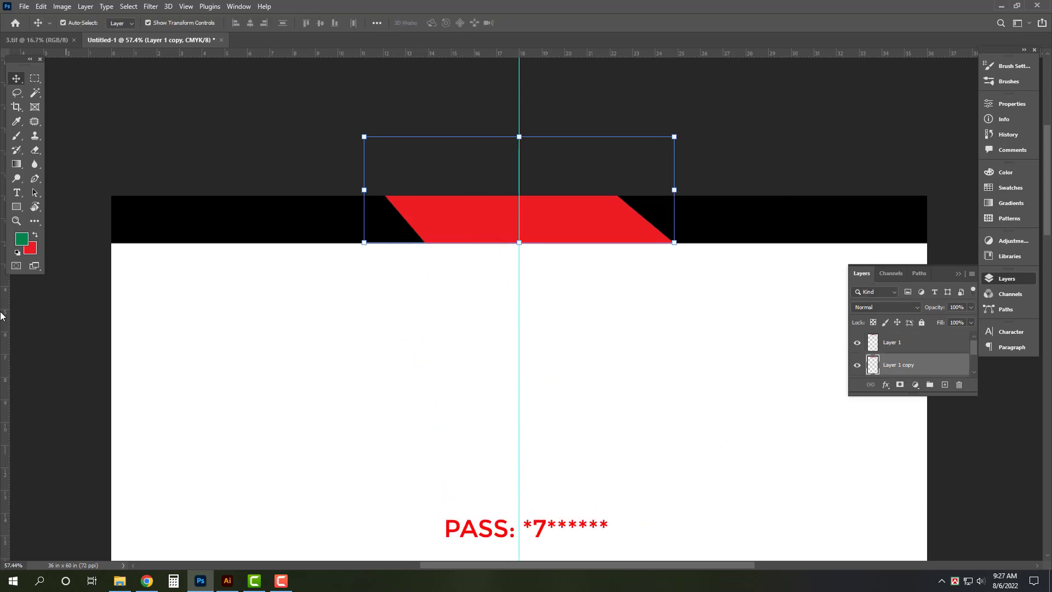
Fill the copy with a pale colour and widen it so stripes show on both sides.
{"action": "left_click", "coordinate": [32, 251]}
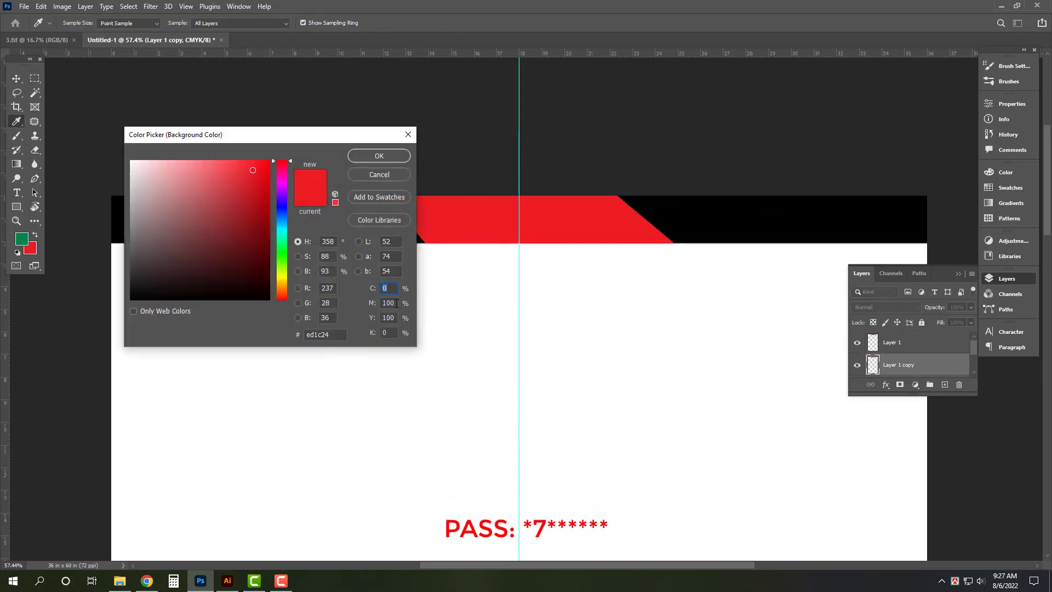
{"action": "key", "text": "Tab"}
{"action": "type", "text": "0"}
{"action": "key", "text": "Tab"}
{"action": "type", "text": "0"}
{"action": "key", "text": "Return"}
{"action": "key", "text": "v"}
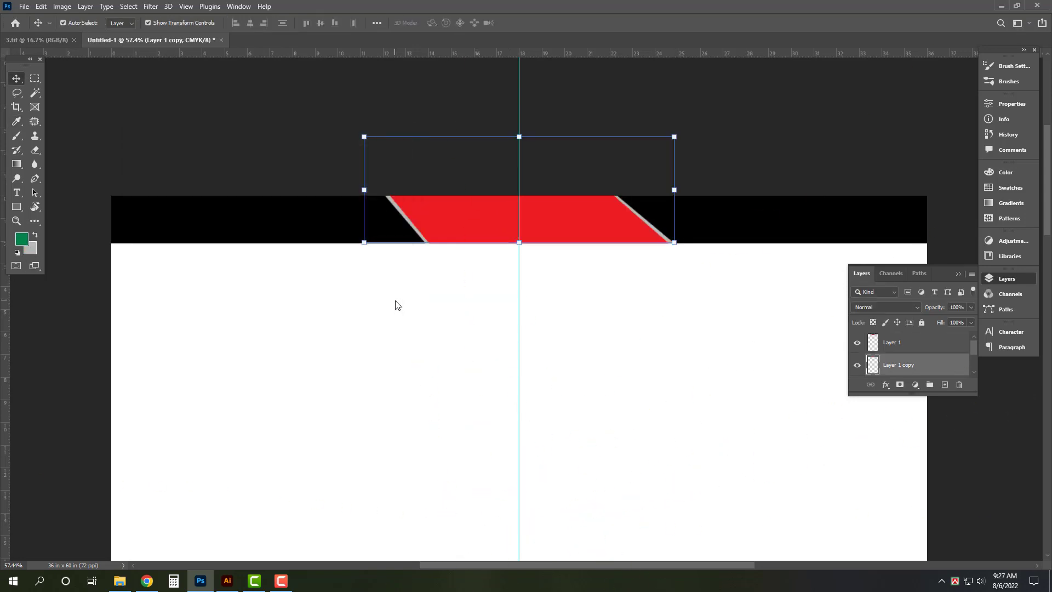
{"action": "left_click_drag", "start_coordinate": [675, 190], "coordinate": [687, 190]}
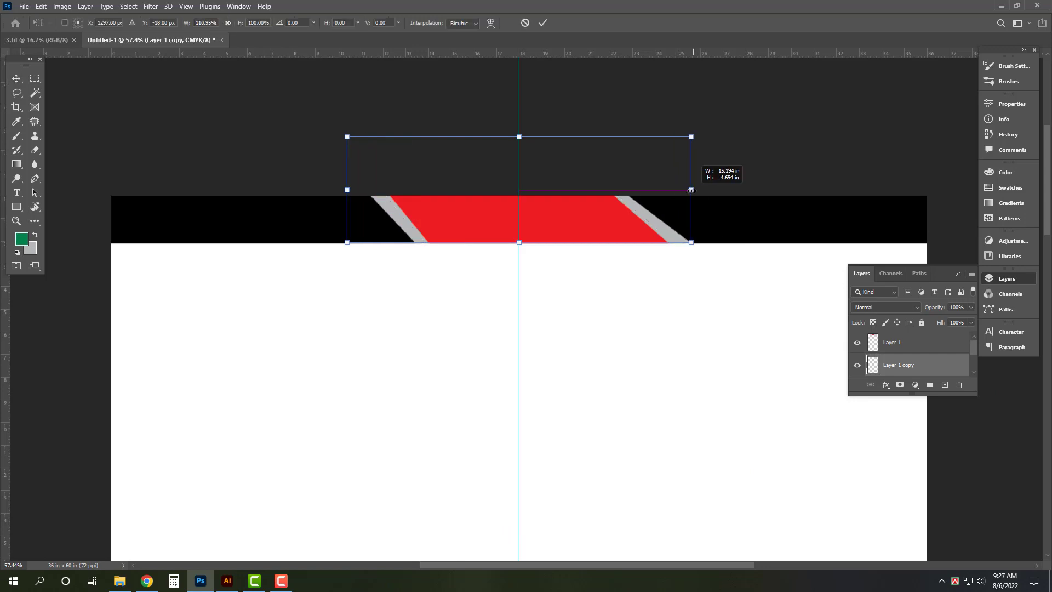
{"action": "key", "text": "Return"}
{"action": "left_click", "coordinate": [779, 141]}
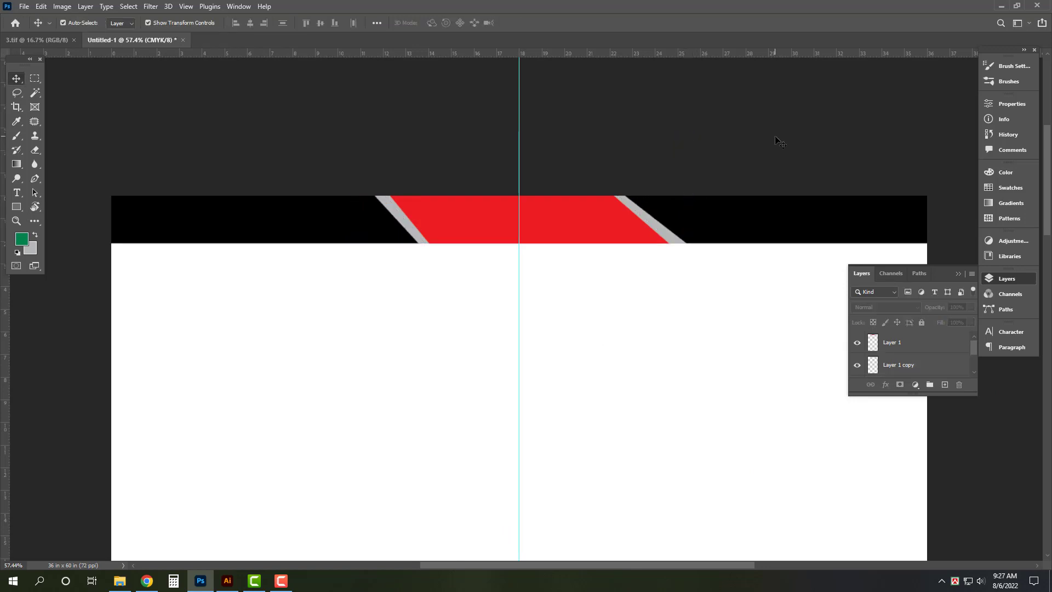
Make the stripe copy white using background colour ffffff.
{"action": "left_click", "coordinate": [393, 217]}
{"action": "left_click", "coordinate": [32, 251]}
{"action": "type", "text": "ffffff"}
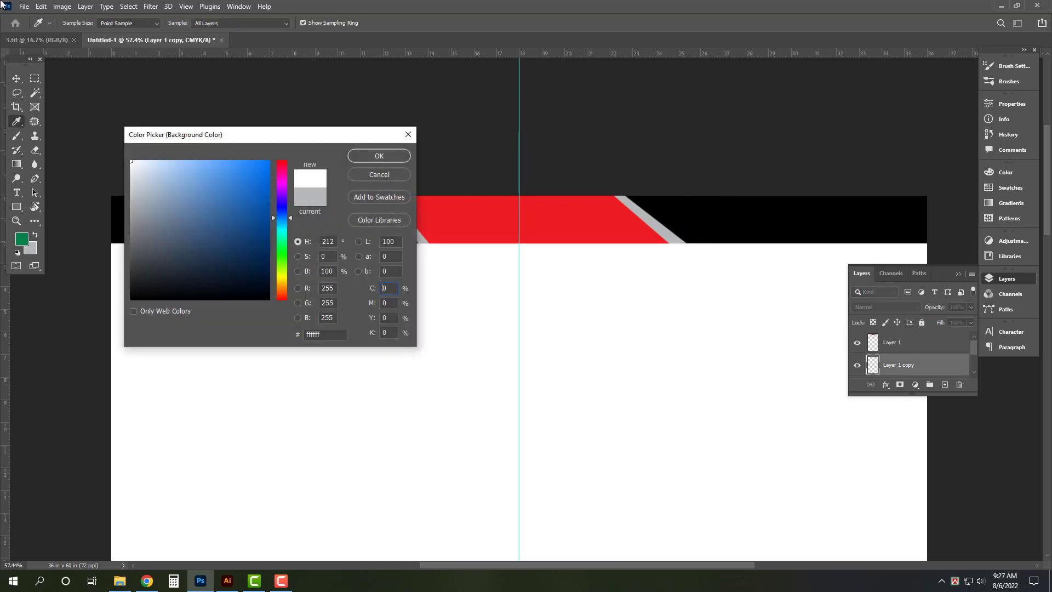
{"action": "key", "text": "Return"}
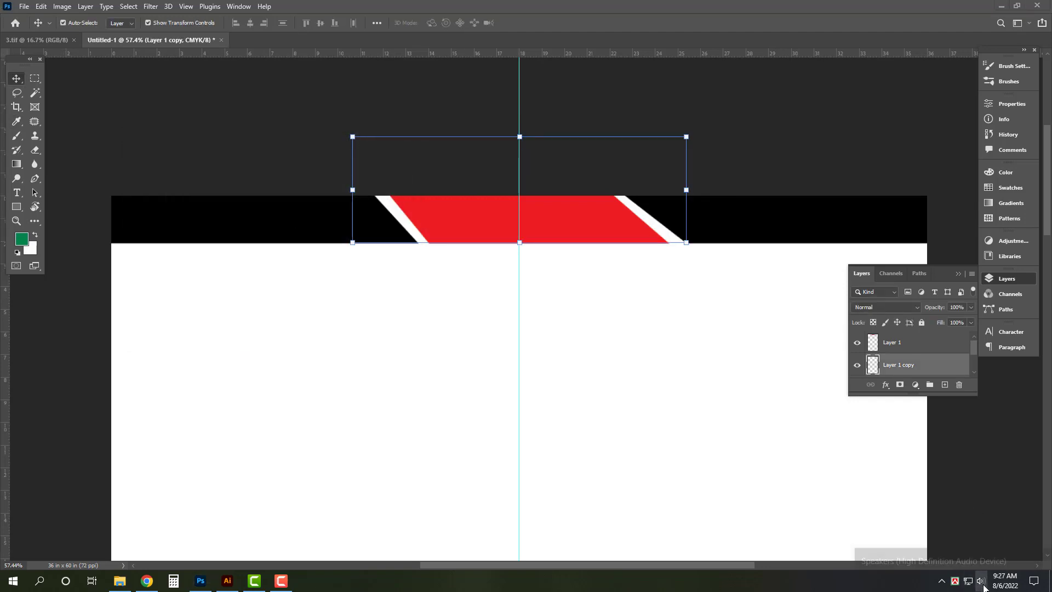
{"action": "key", "text": "ctrl+space"}
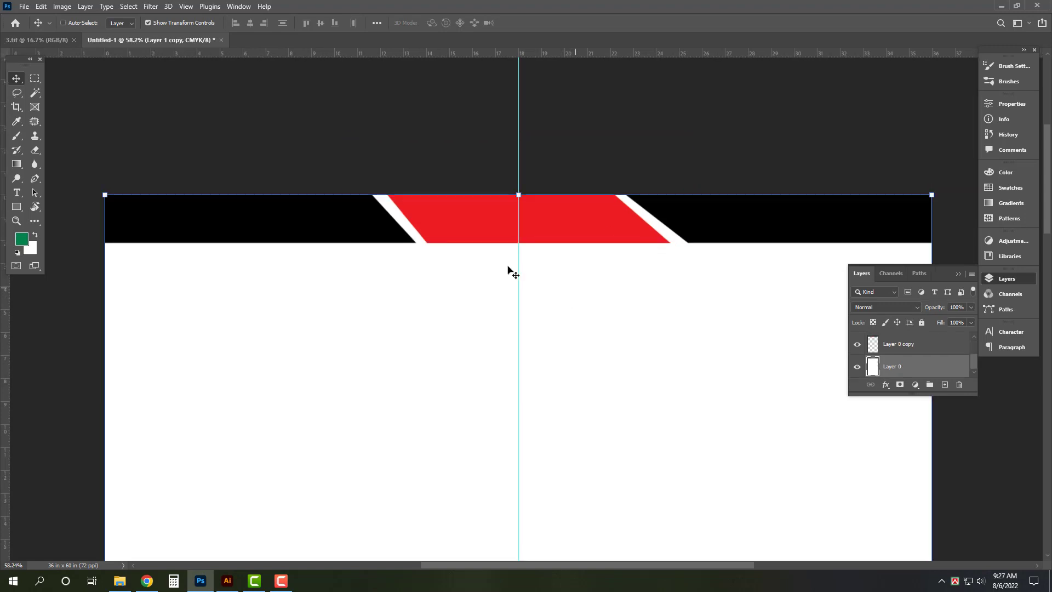
Add placeholder text 'asdasd' on the poster and shrink it.
{"action": "key", "text": "t"}
{"action": "left_click", "coordinate": [507, 271]}
{"action": "type", "text": "asdasd"}
{"action": "key", "text": "ctrl+Return"}
{"action": "key", "text": "ctrl+t"}
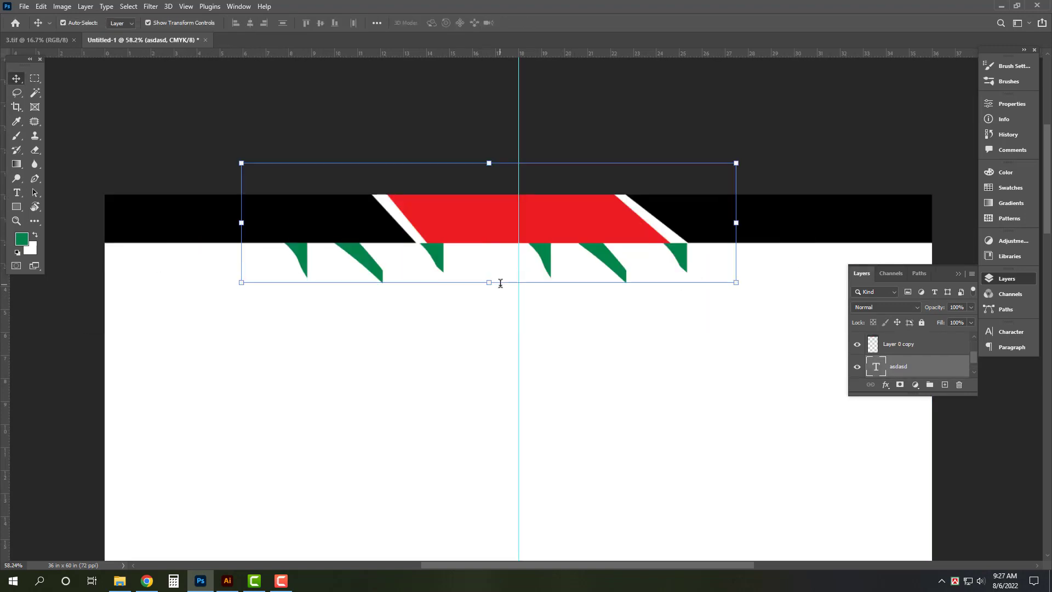
{"action": "left_click_drag", "start_coordinate": [486, 125], "coordinate": [496, 270]}
{"action": "key", "text": "Return"}
Replace the placeholder with the SutonnyMJ slogan আল্লাহ সর্ব শক্তিমান.
{"action": "double_click", "coordinate": [498, 271]}
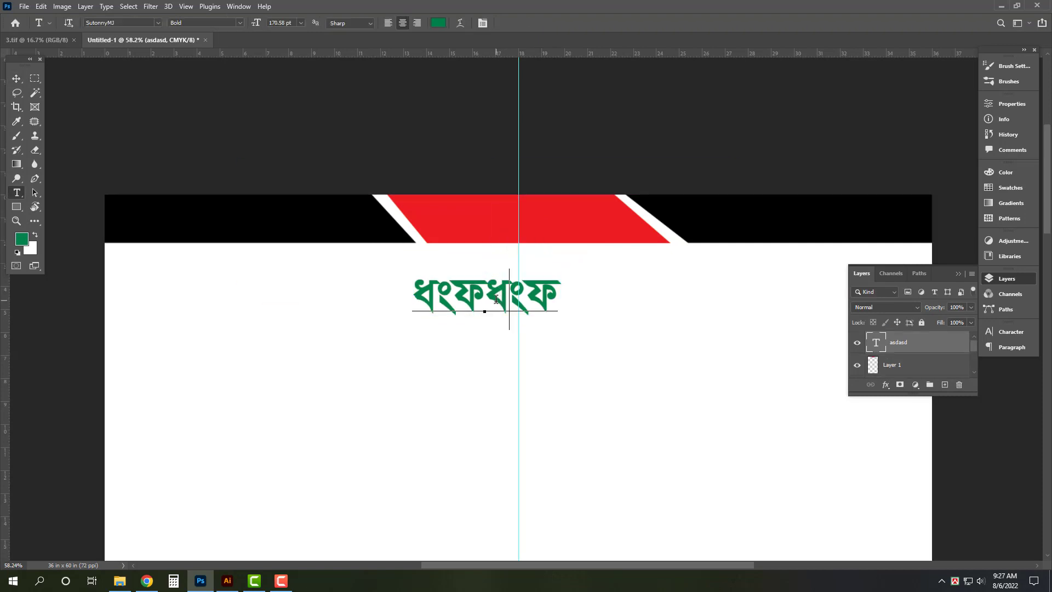
{"action": "key", "text": "ctrl+a"}
{"action": "type", "text": "Av"}
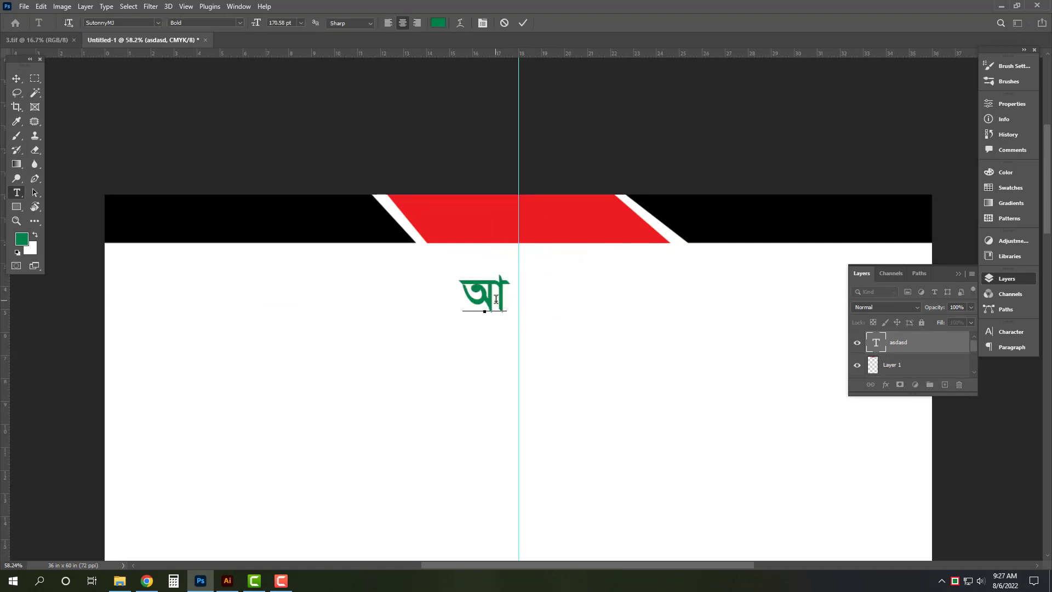
{"action": "type", "text": "jøv"}
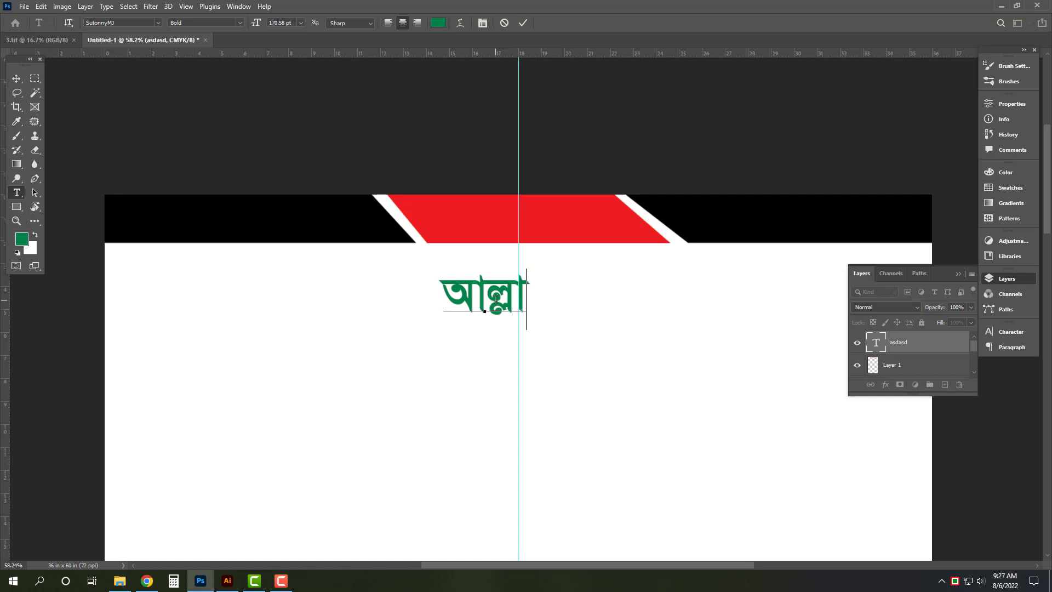
{"action": "type", "text": "n me©"}
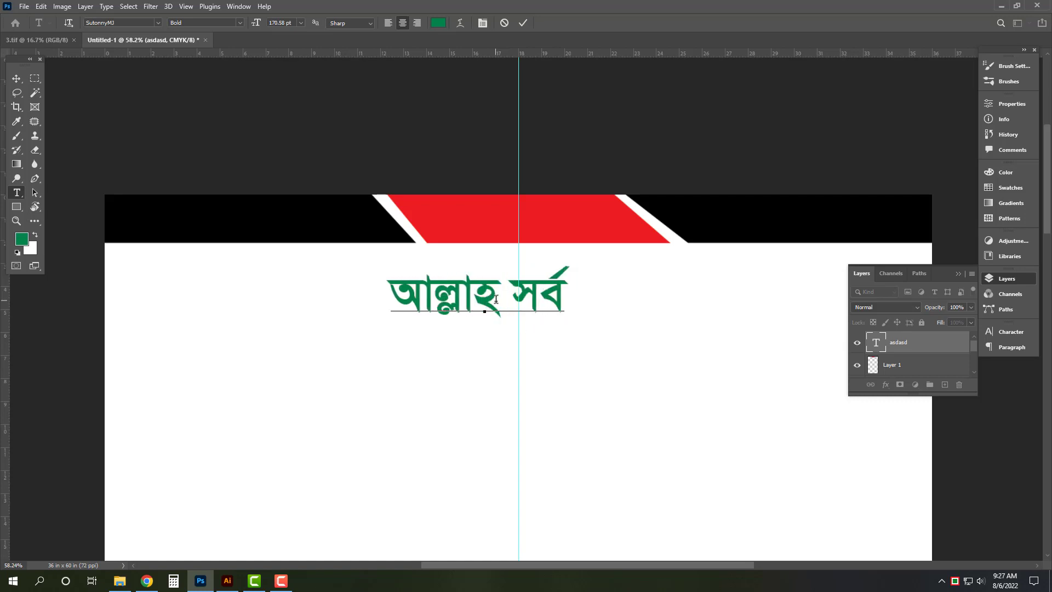
{"action": "type", "text": " kxK"}
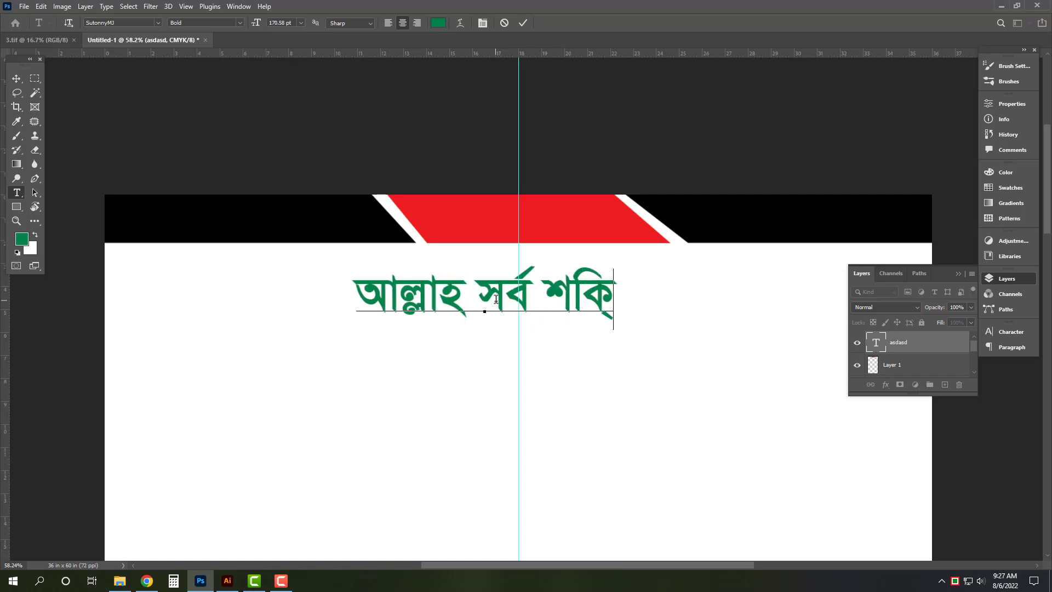
{"action": "key", "text": "BackSpace"}
{"action": "type", "text": "³gvb"}
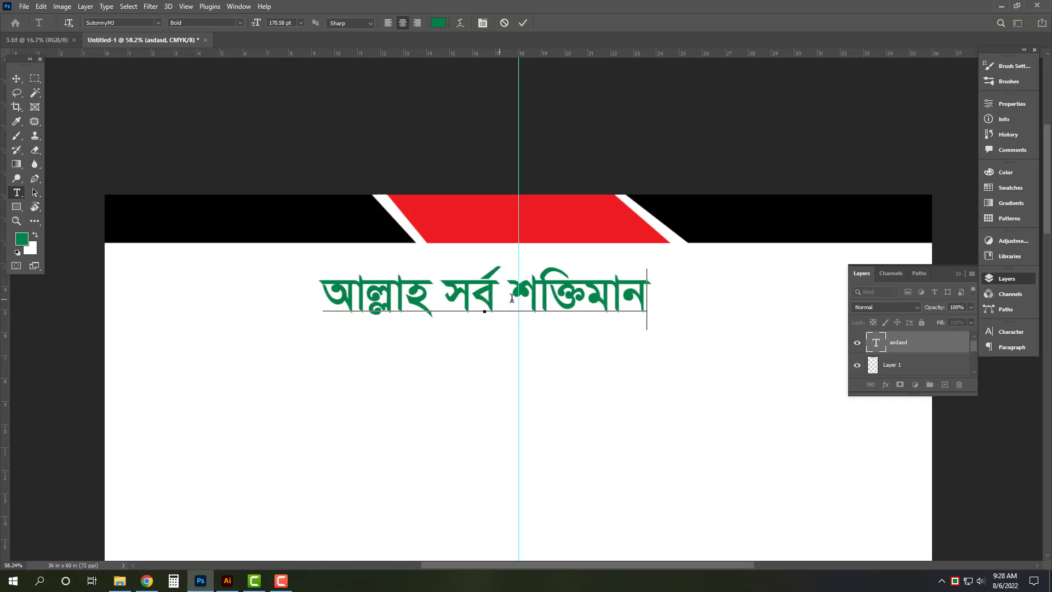
{"action": "key", "text": "ctrl+Return"}
Scale the slogan to about 42.7%, move it into the red band, and make it white.
{"action": "key", "text": "ctrl+t"}
{"action": "mouse_move", "coordinate": [654, 298]}
{"action": "left_mouse_down"}
{"action": "mouse_move", "coordinate": [542, 301]}
{"action": "mouse_move", "coordinate": [569, 216]}
{"action": "left_mouse_up"}
{"action": "key", "text": "Return"}
{"action": "key", "text": "i"}
{"action": "key", "text": "v"}
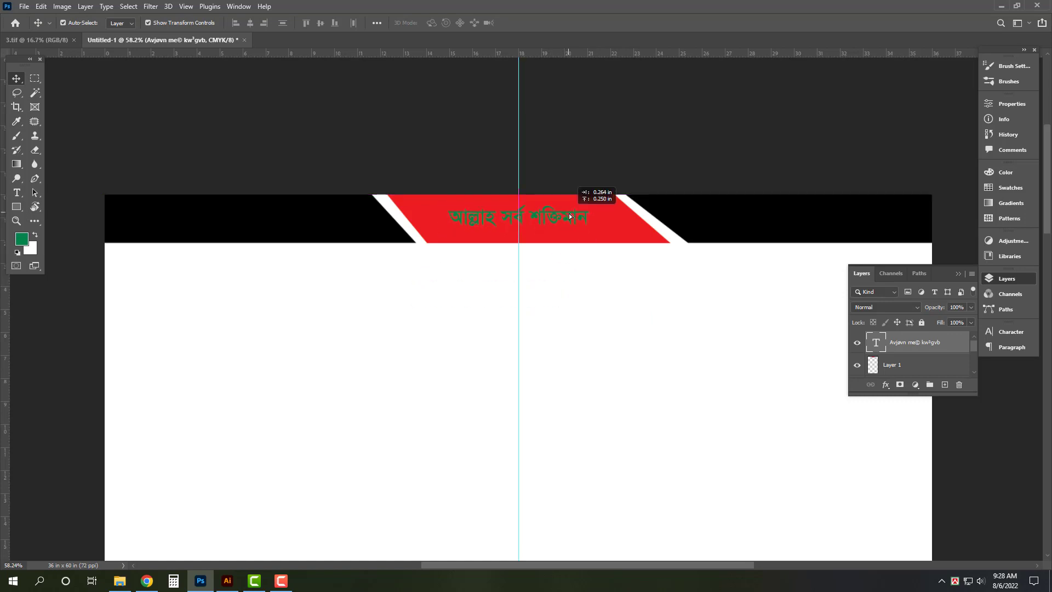
{"action": "key", "text": "ctrl+BackSpace"}
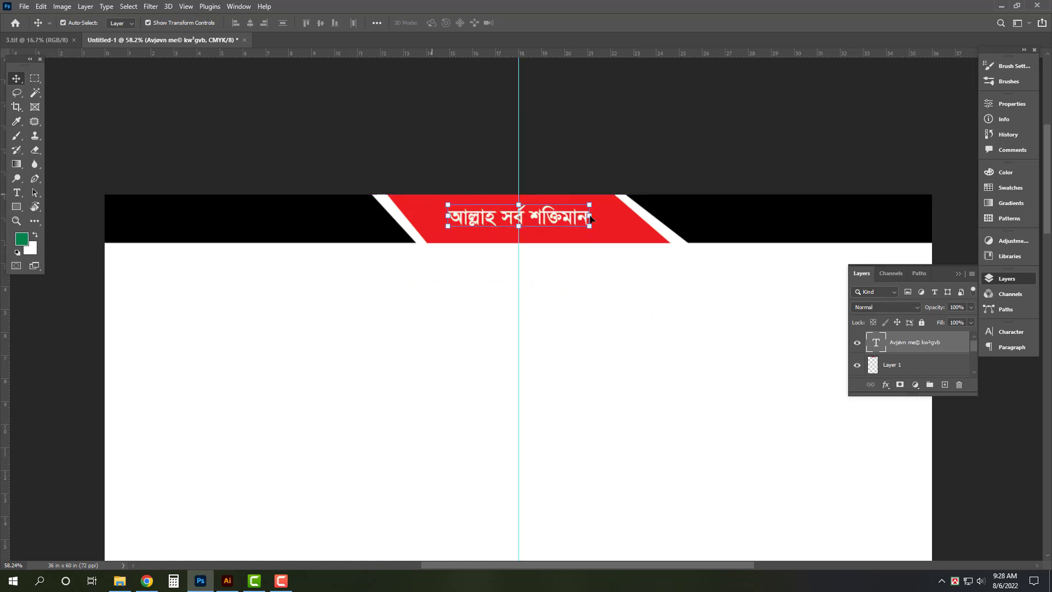
Copy the slogan to the bar's left end, retype it as জয় বাংলা, and enlarge it.
{"action": "left_click_drag", "start_coordinate": [566, 219], "coordinate": [242, 220]}
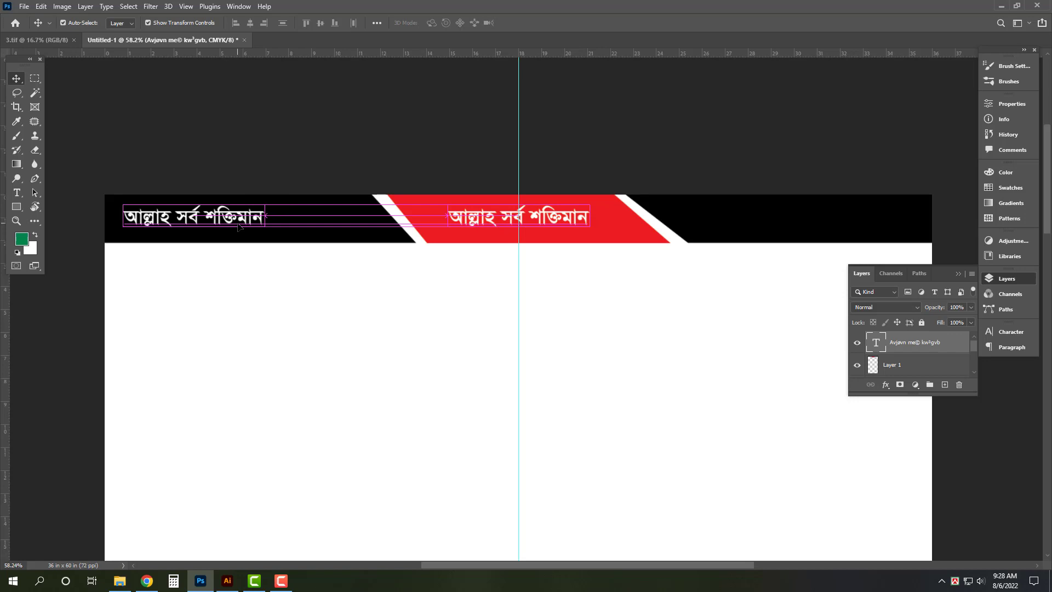
{"action": "double_click", "coordinate": [209, 219]}
{"action": "key", "text": "ctrl+a"}
{"action": "type", "text": "Rq"}
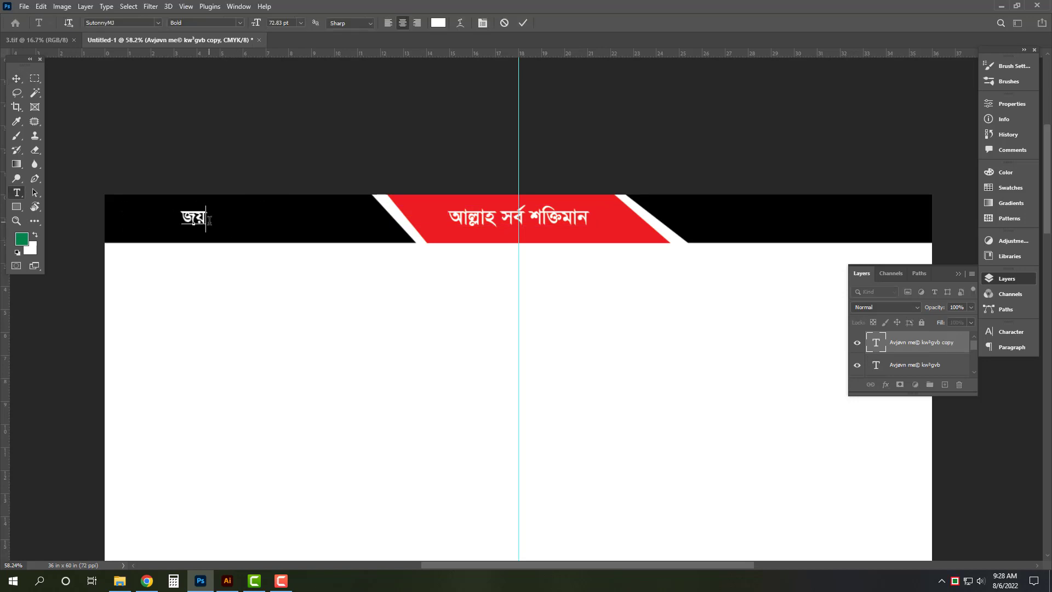
{"action": "type", "text": " es"}
{"action": "key", "text": "BackSpace"}
{"action": "type", "text": "v"}
{"action": "type", "text": "sjv"}
{"action": "key", "text": "ctrl+t"}
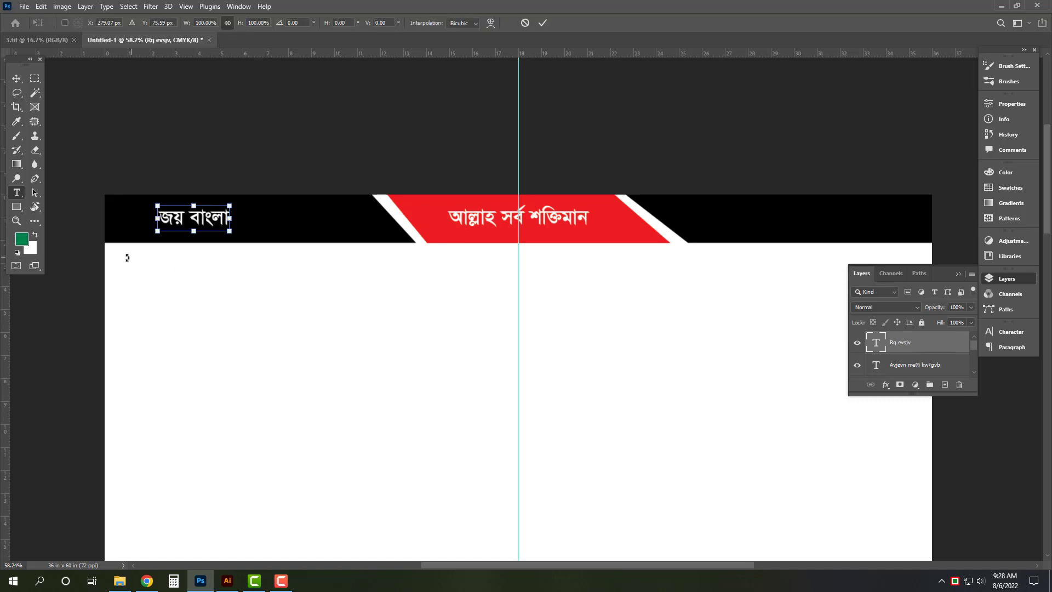
{"action": "left_click_drag", "start_coordinate": [157, 231], "coordinate": [127, 241]}
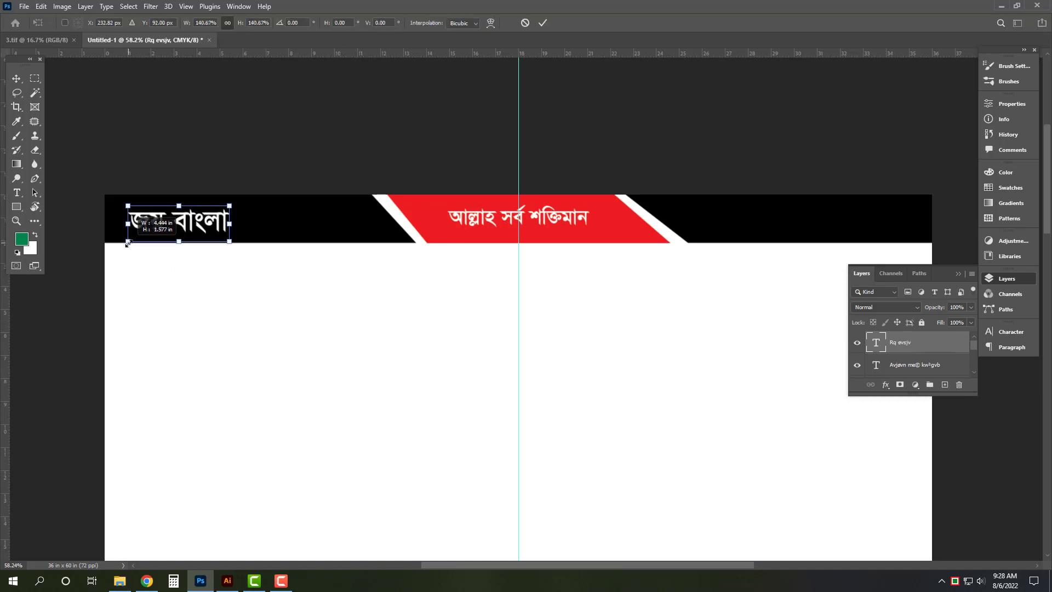
{"action": "key", "text": "Return"}
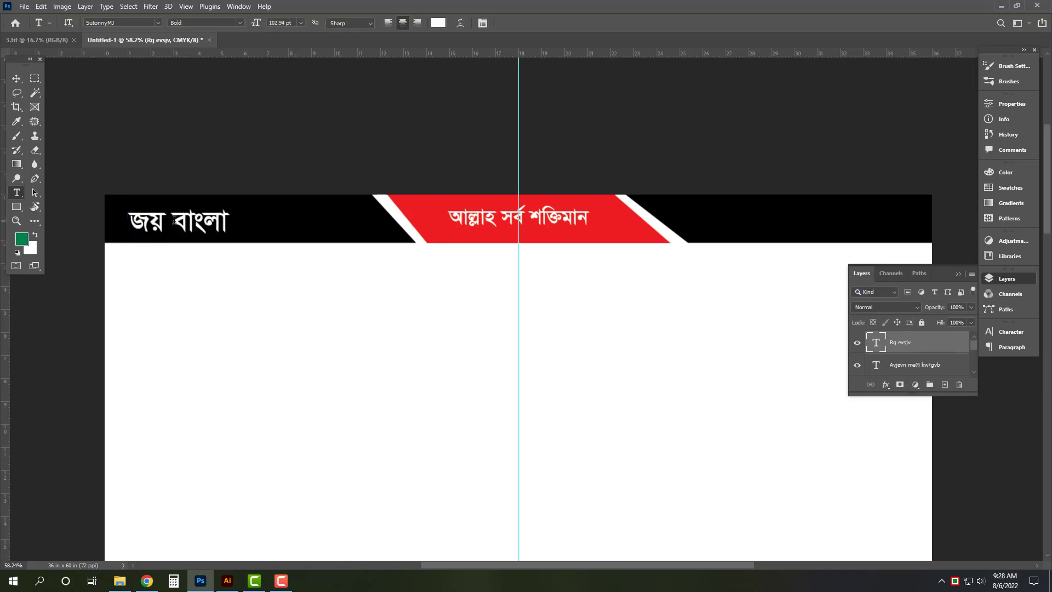
{"action": "key", "text": "i"}
{"action": "key", "text": "v"}
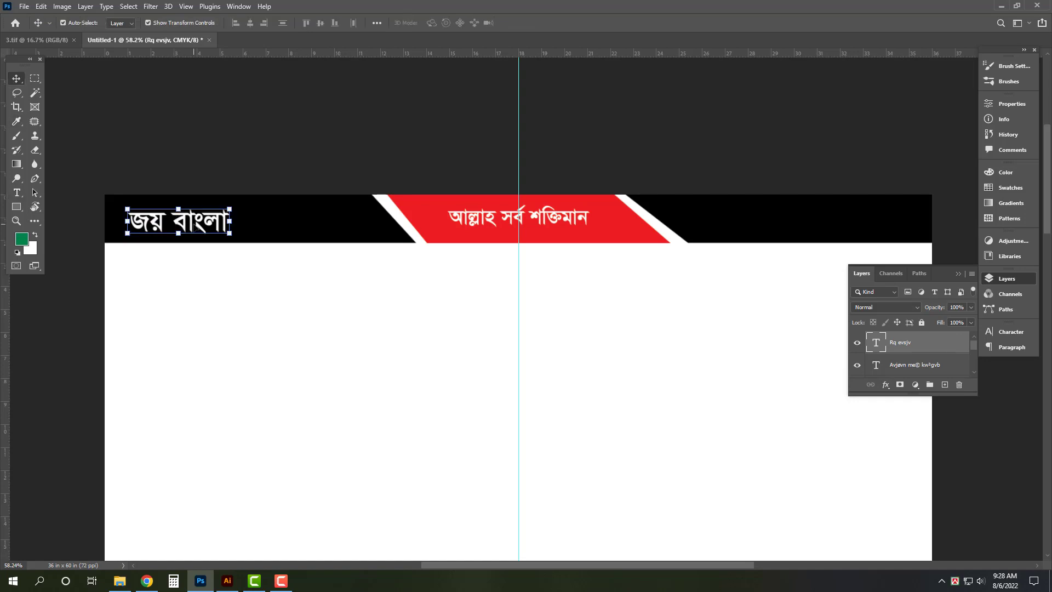
Copy জয় বাংলা to the bar's right end and edit it to জয় বঙ্গবন্ধু.
{"action": "left_click_drag", "start_coordinate": [194, 224], "coordinate": [930, 212], "text": "alt"}
{"action": "key", "text": "t"}
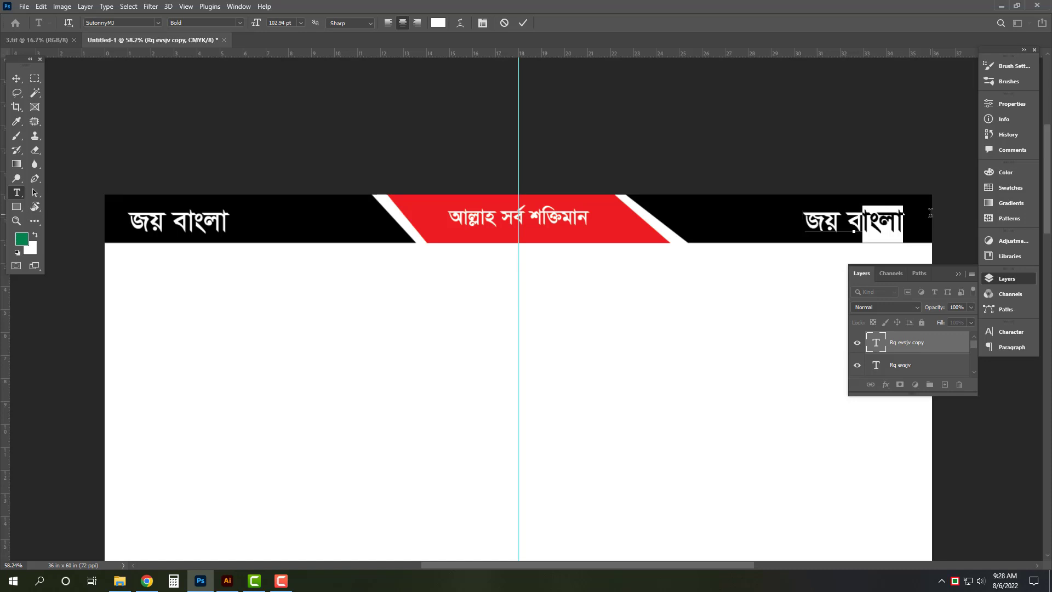
{"action": "type", "text": "ঙ্গ"}
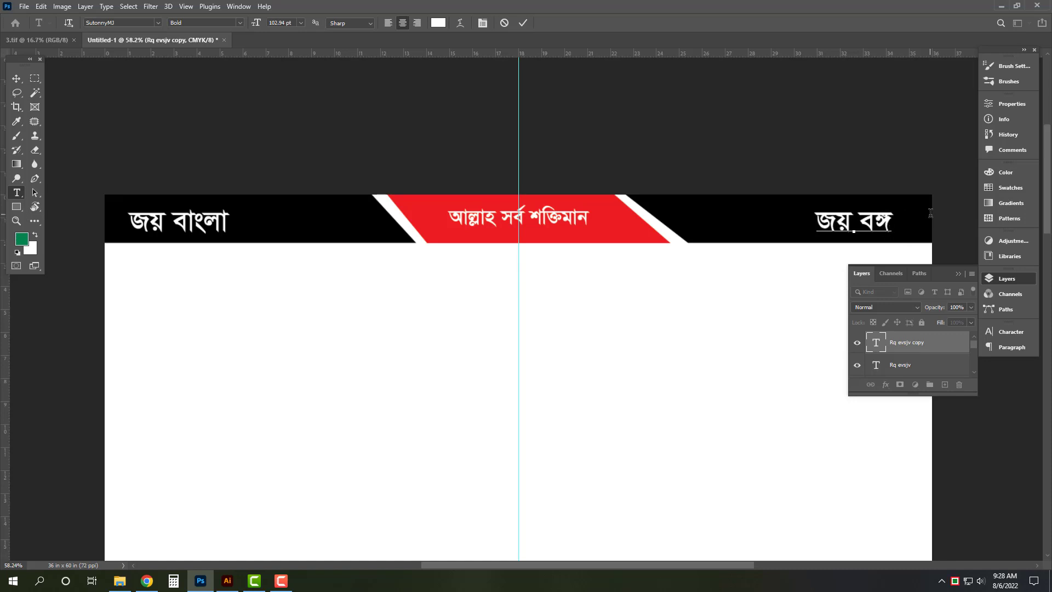
{"action": "type", "text": "বন্"}
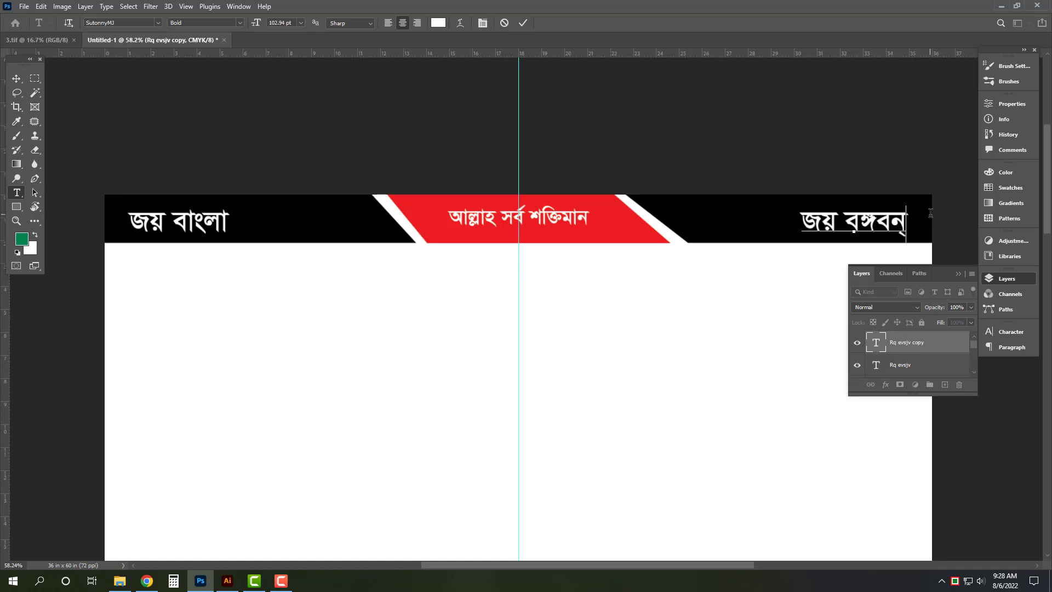
{"action": "type", "text": "ধু"}
{"action": "key", "text": "ctrl+Return"}
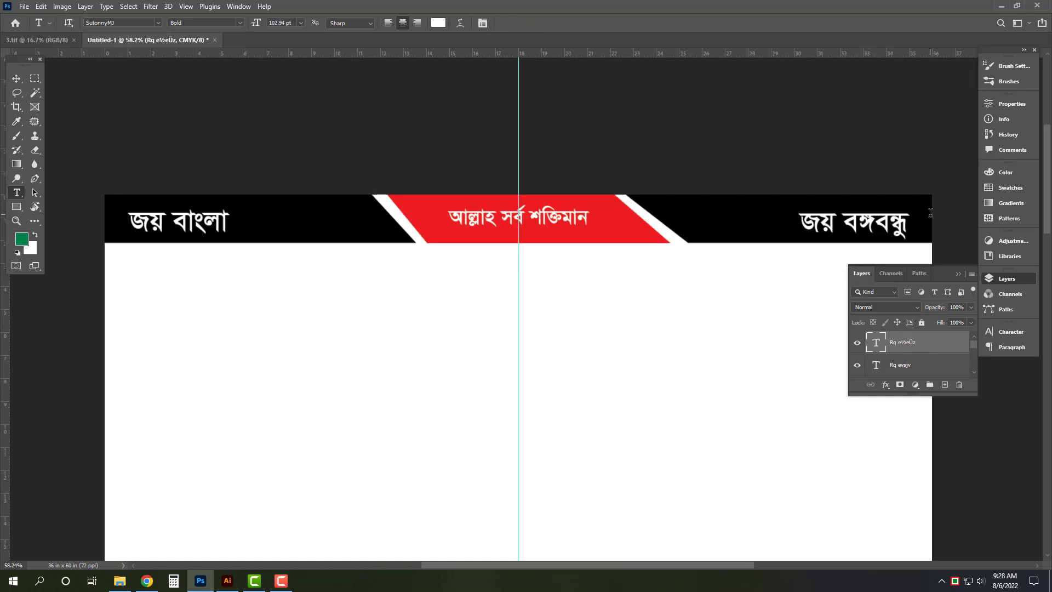
Nudge both side slogans slightly left and fit the poster in view.
{"action": "key", "text": "v"}
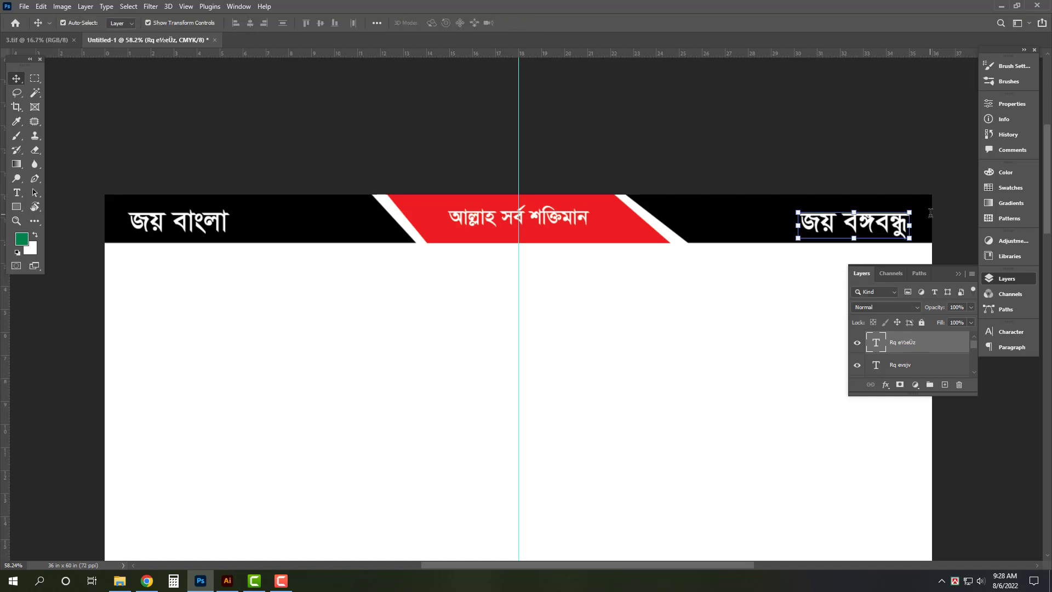
{"action": "left_click", "coordinate": [200, 224], "text": "shift"}
{"action": "key", "text": "Left"}
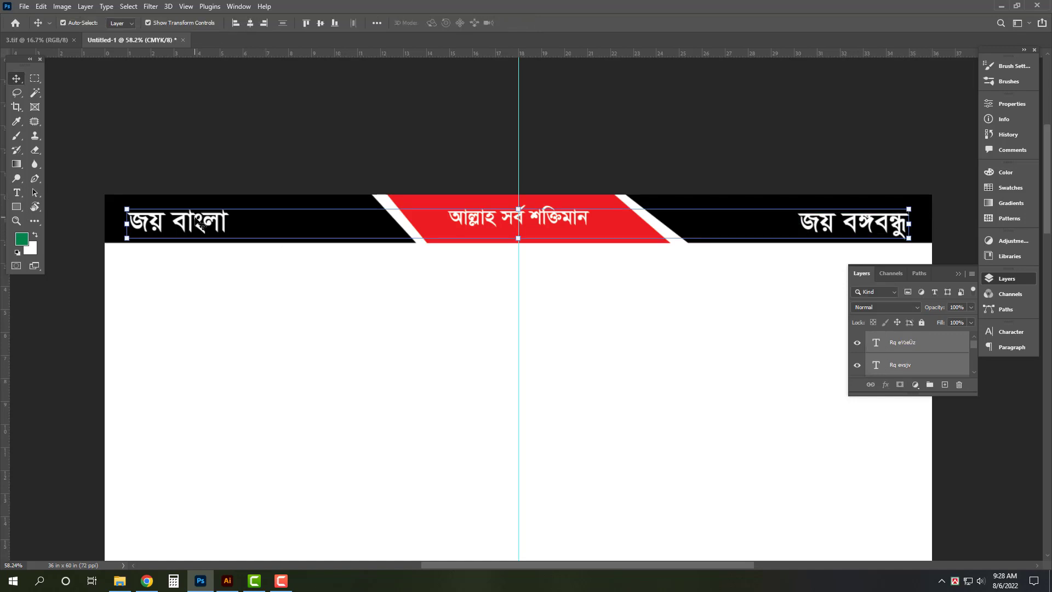
{"action": "left_click", "coordinate": [883, 153]}
{"action": "key", "text": "ctrl+0"}
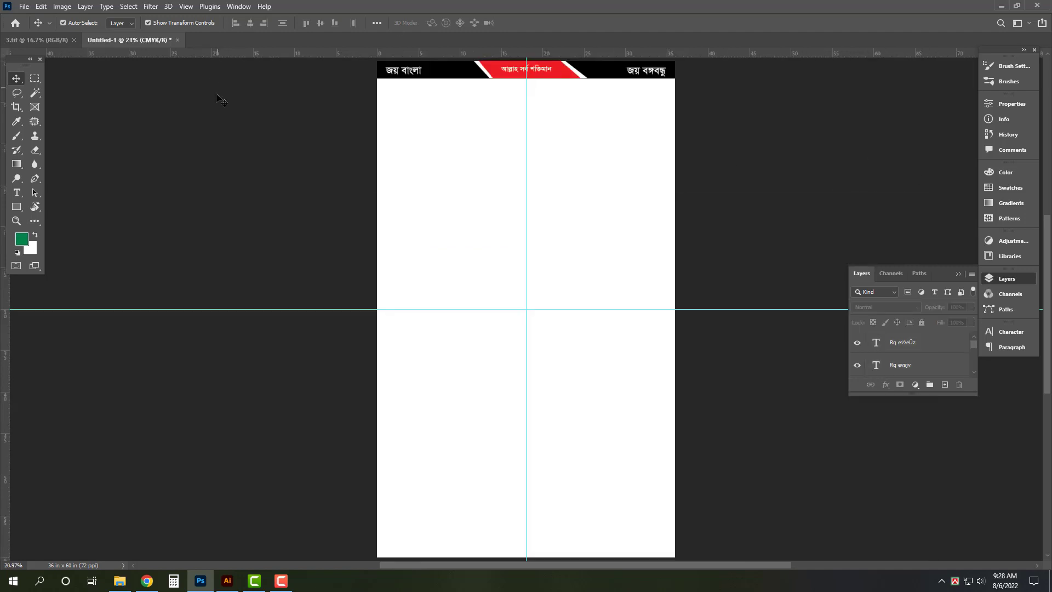
Bring the ১৫ আগস্ট title artwork from 3.tif onto the poster, scaled to about 68%.
{"action": "left_click", "coordinate": [33, 40]}
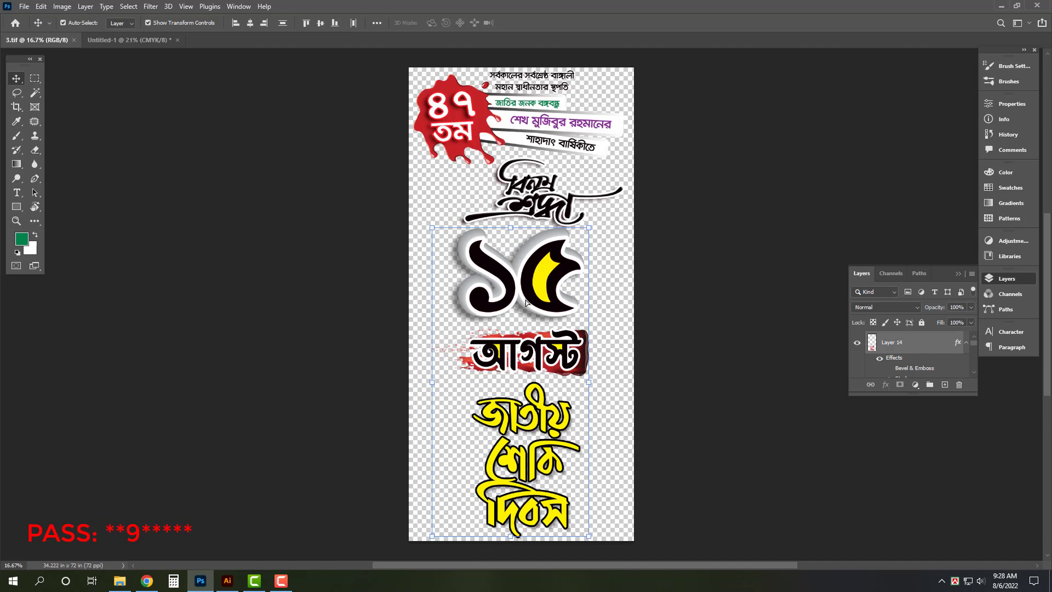
{"action": "left_click_drag", "start_coordinate": [439, 501], "coordinate": [104, 40]}
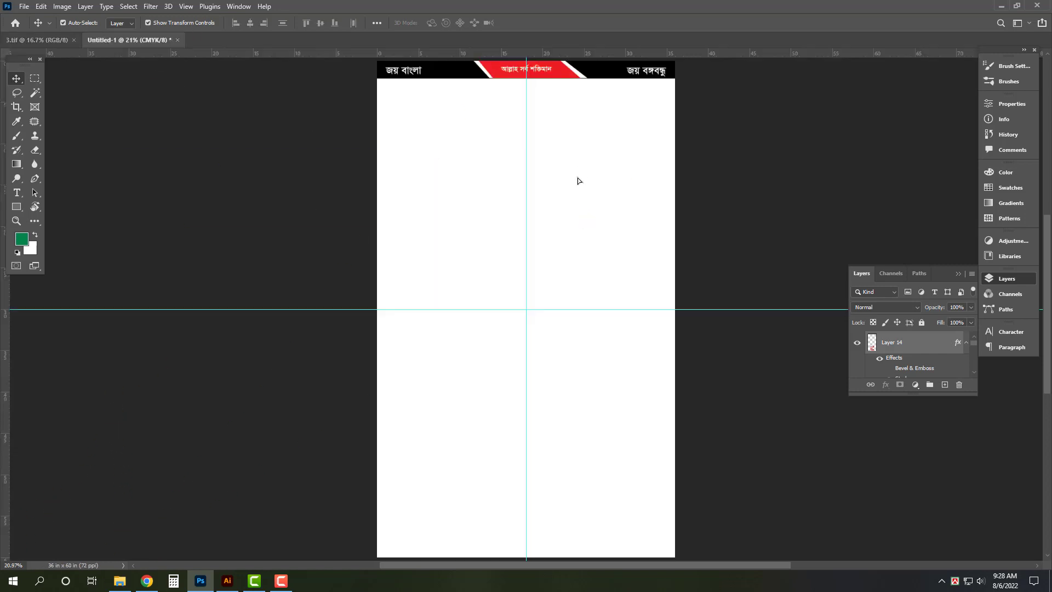
{"action": "mouse_move", "coordinate": [577, 180]}
{"action": "left_mouse_down"}
{"action": "mouse_move", "coordinate": [637, 81]}
{"action": "mouse_move", "coordinate": [625, 201]}
{"action": "left_mouse_up"}
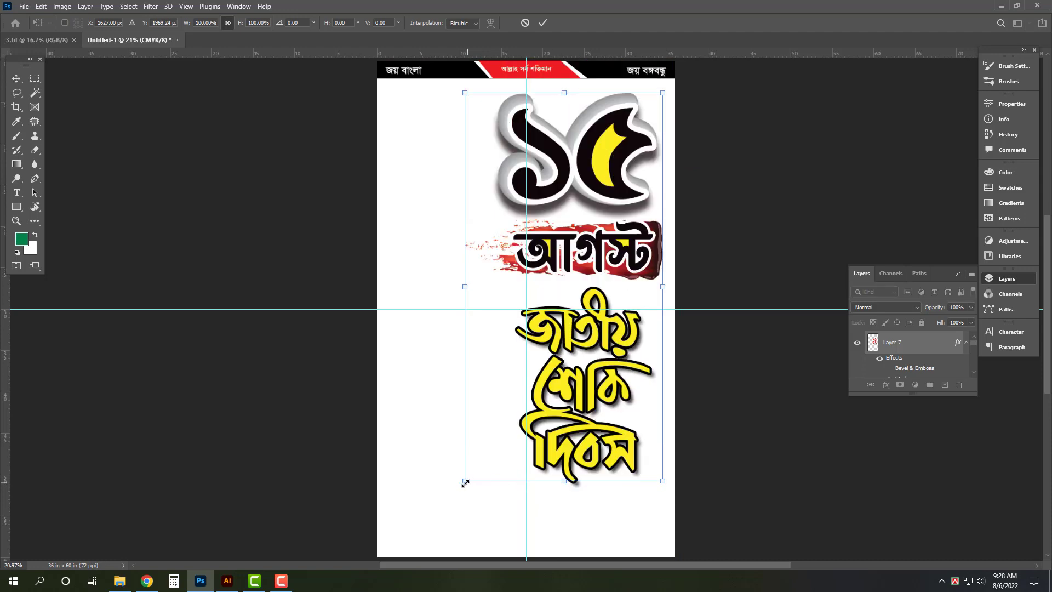
{"action": "left_click_drag", "start_coordinate": [465, 482], "coordinate": [528, 358]}
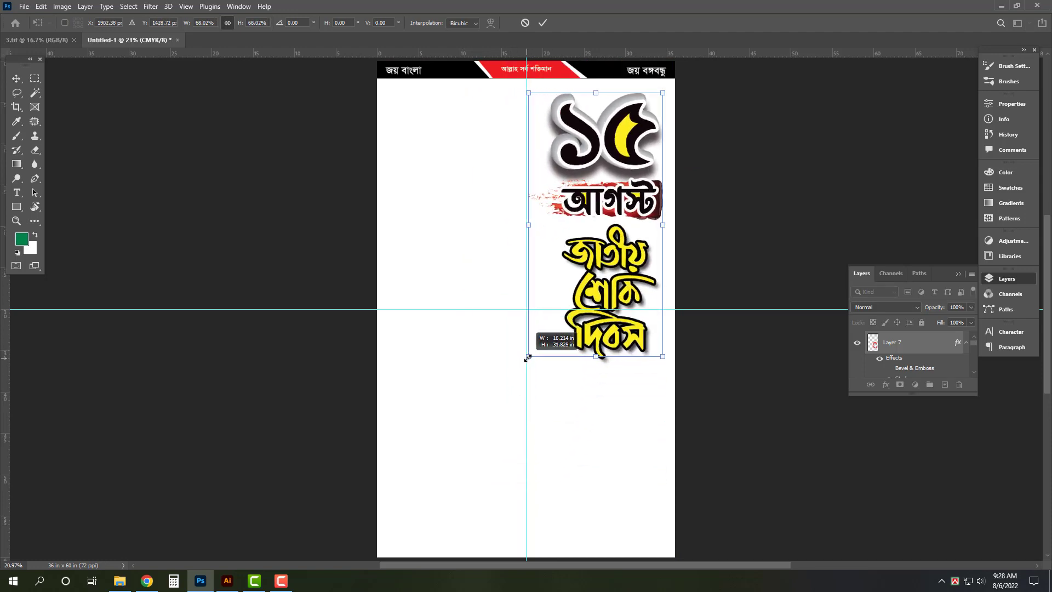
{"action": "key", "text": "Return"}
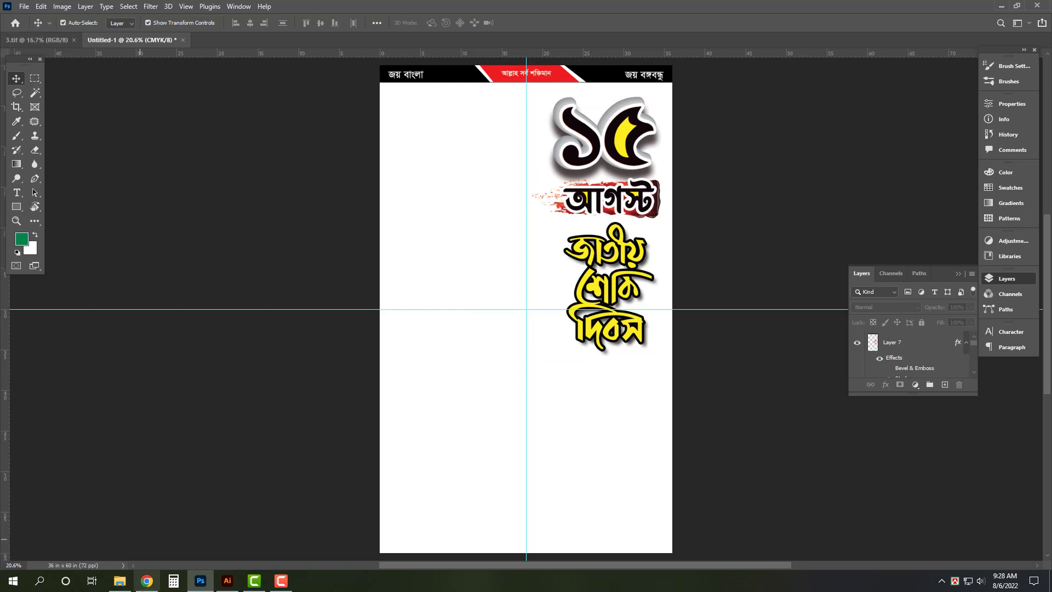
{"action": "left_click", "coordinate": [119, 581]}
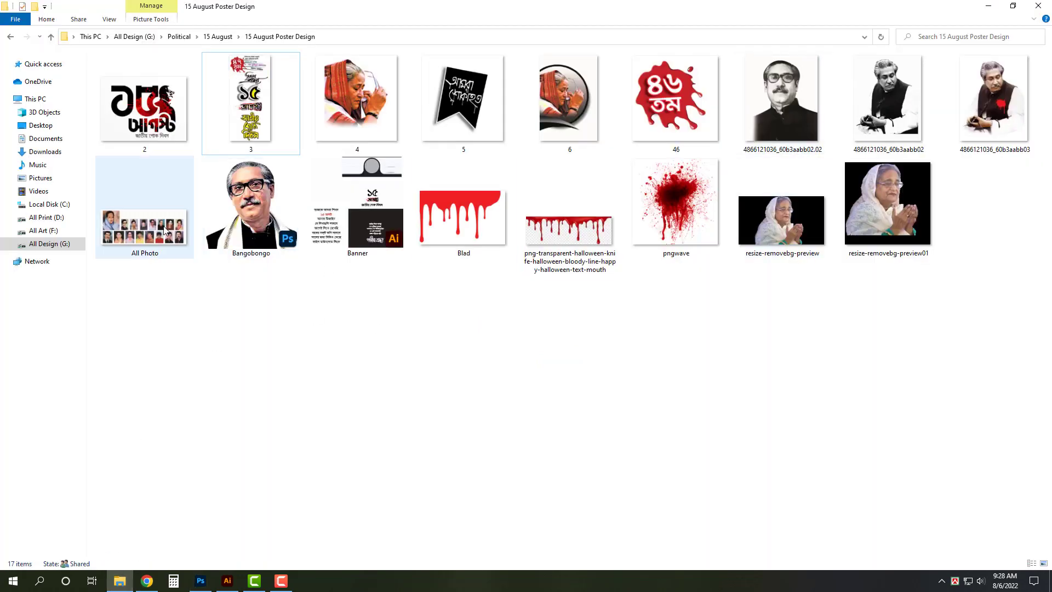
{"action": "left_click", "coordinate": [147, 230]}
{"action": "key", "text": "Right"}
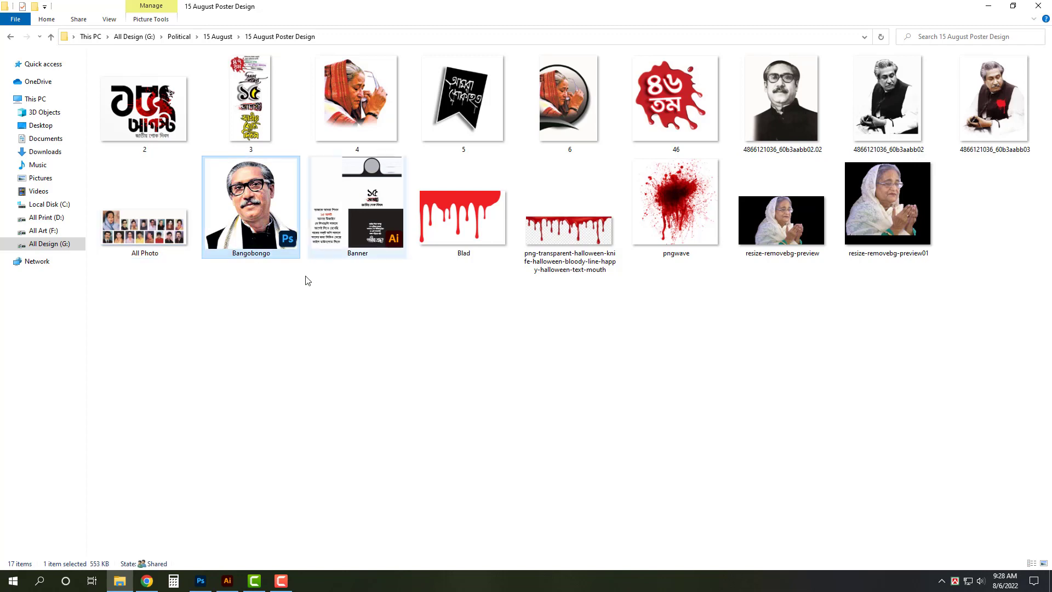
{"action": "left_click", "coordinate": [1038, 304]}
{"action": "left_click", "coordinate": [1014, 89]}
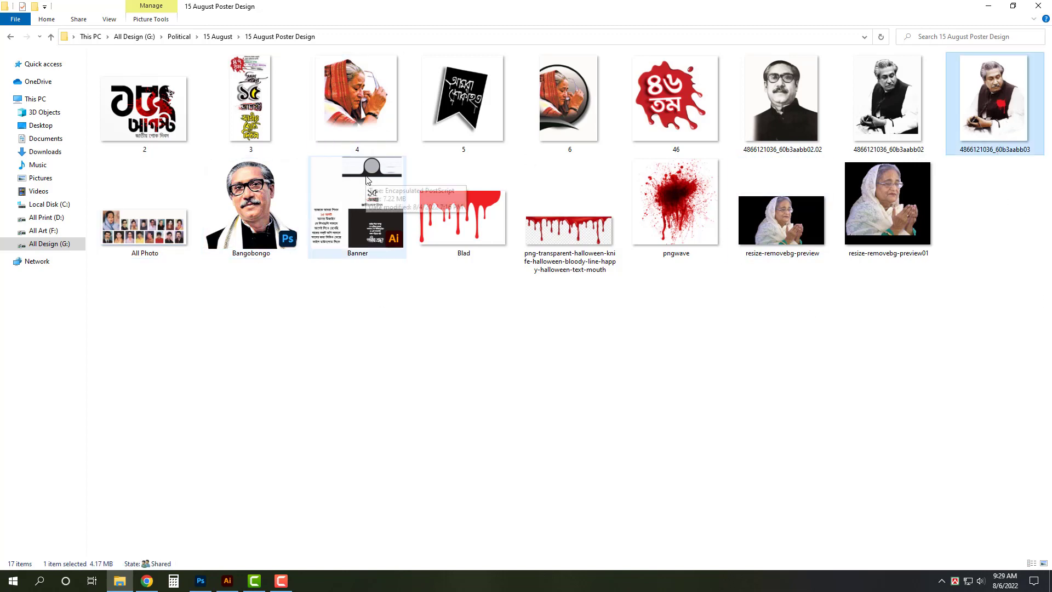
{"action": "left_click", "coordinate": [570, 99], "text": "ctrl"}
{"action": "mouse_move", "coordinate": [570, 98]}
{"action": "left_mouse_down"}
{"action": "mouse_move", "coordinate": [212, 590]}
{"action": "mouse_move", "coordinate": [583, 40]}
{"action": "left_mouse_up"}
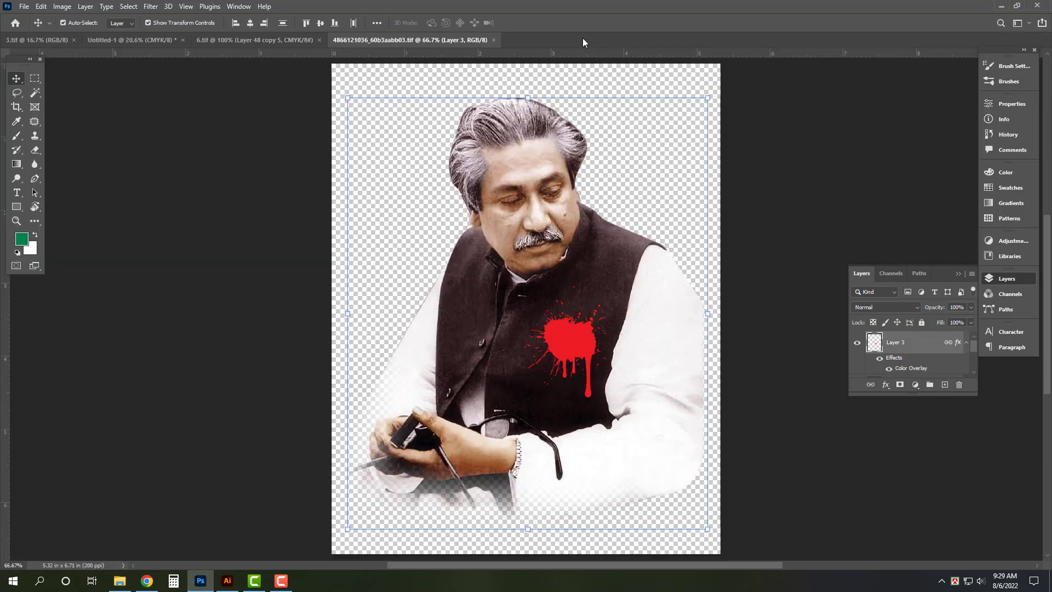
Drag both portraits into the poster, placing circular portrait 6 at the left edge at about 129%.
{"action": "left_click_drag", "start_coordinate": [607, 271], "coordinate": [261, 35]}
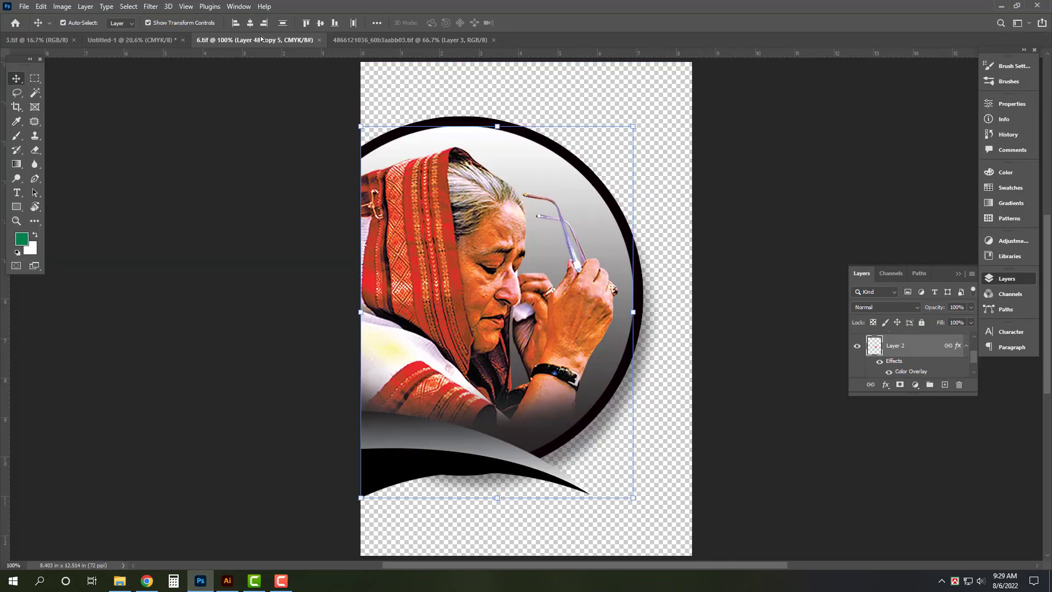
{"action": "left_click_drag", "start_coordinate": [162, 38], "coordinate": [534, 232]}
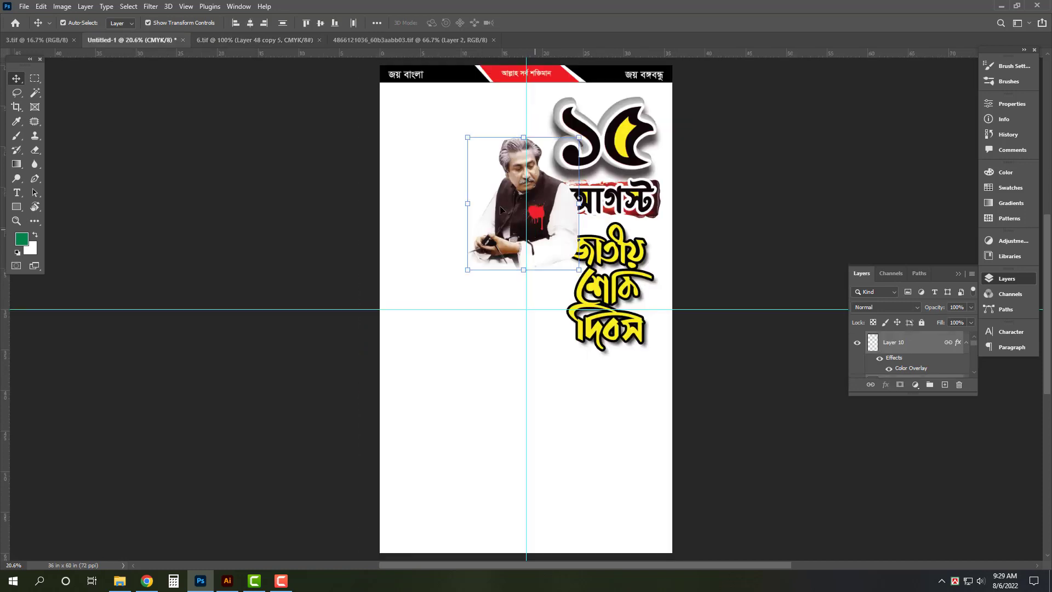
{"action": "left_click", "coordinate": [278, 44]}
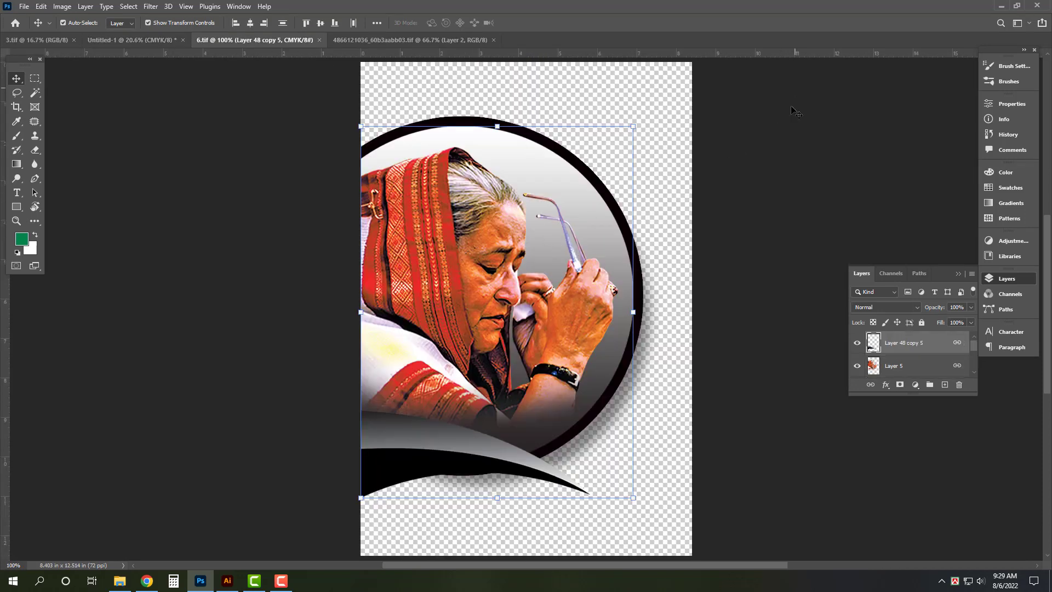
{"action": "mouse_move", "coordinate": [466, 273]}
{"action": "left_mouse_down"}
{"action": "mouse_move", "coordinate": [116, 51]}
{"action": "mouse_move", "coordinate": [121, 33]}
{"action": "left_mouse_up"}
{"action": "key", "text": "ctrl+t"}
{"action": "left_click_drag", "start_coordinate": [451, 168], "coordinate": [369, 182]}
{"action": "scroll", "coordinate": [455, 175], "scroll_direction": "up", "scroll_amount": 3}
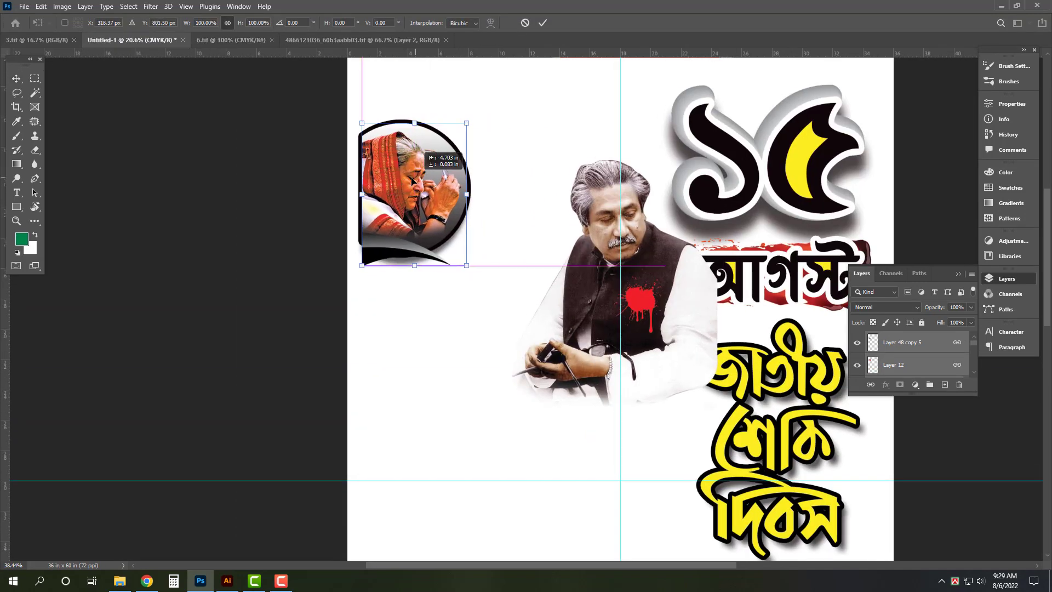
{"action": "left_click_drag", "start_coordinate": [439, 156], "coordinate": [435, 245]}
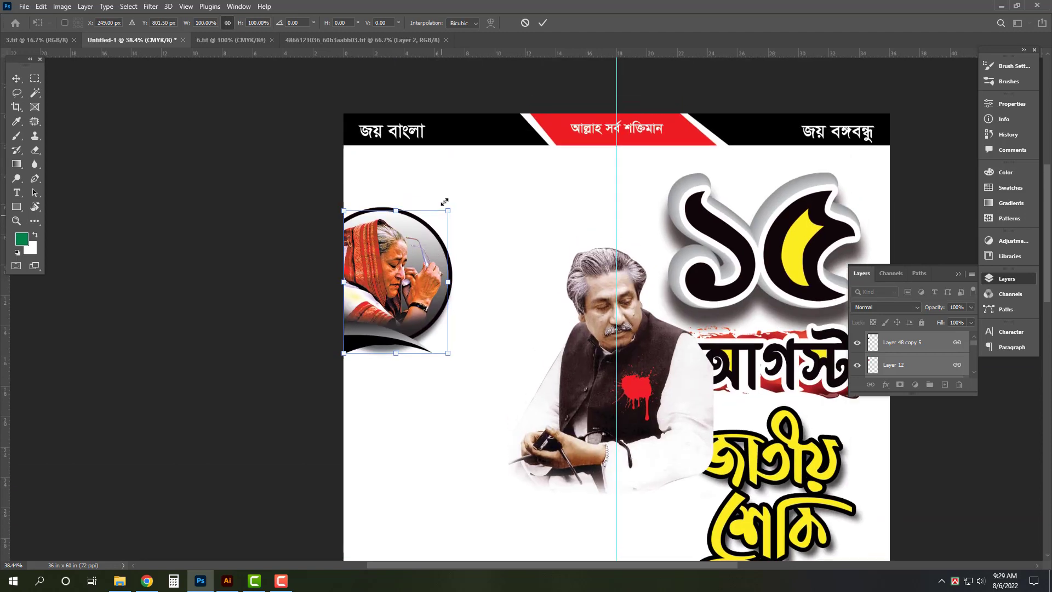
{"action": "left_click_drag", "start_coordinate": [447, 210], "coordinate": [474, 166]}
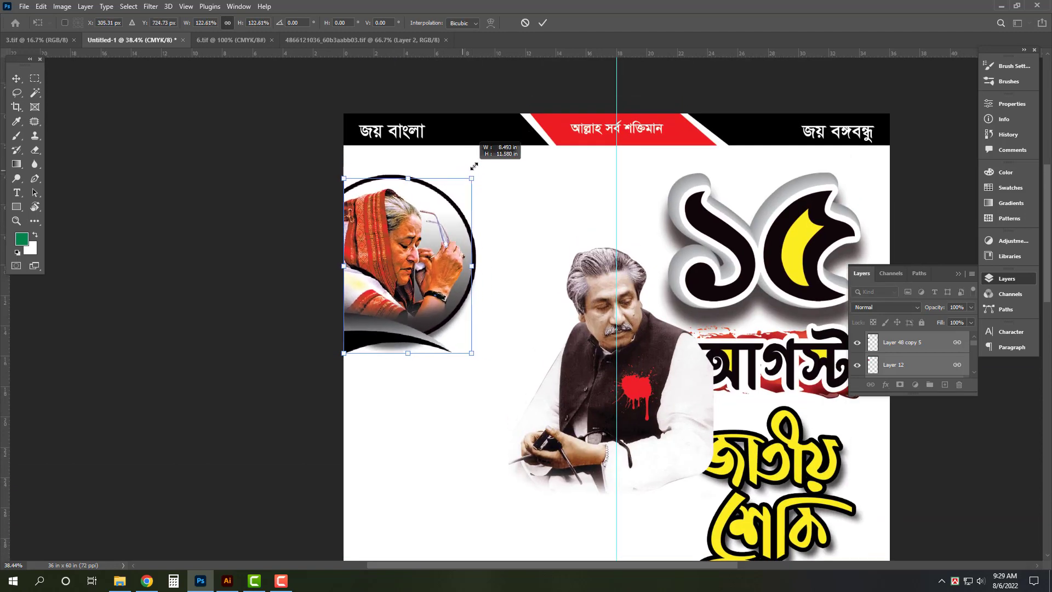
{"action": "key", "text": "Return"}
Enlarge the red-splash portrait upward to about 141% and send it behind the title artwork.
{"action": "left_click", "coordinate": [603, 265]}
{"action": "key", "text": "ctrl+t"}
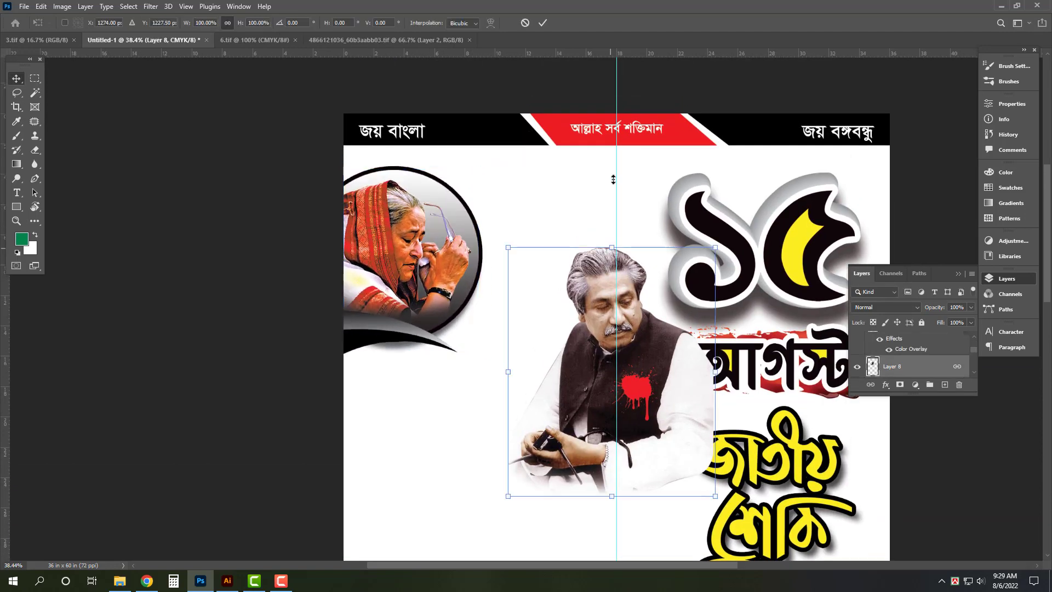
{"action": "left_click_drag", "start_coordinate": [604, 247], "coordinate": [622, 149]}
{"action": "key", "text": "Return"}
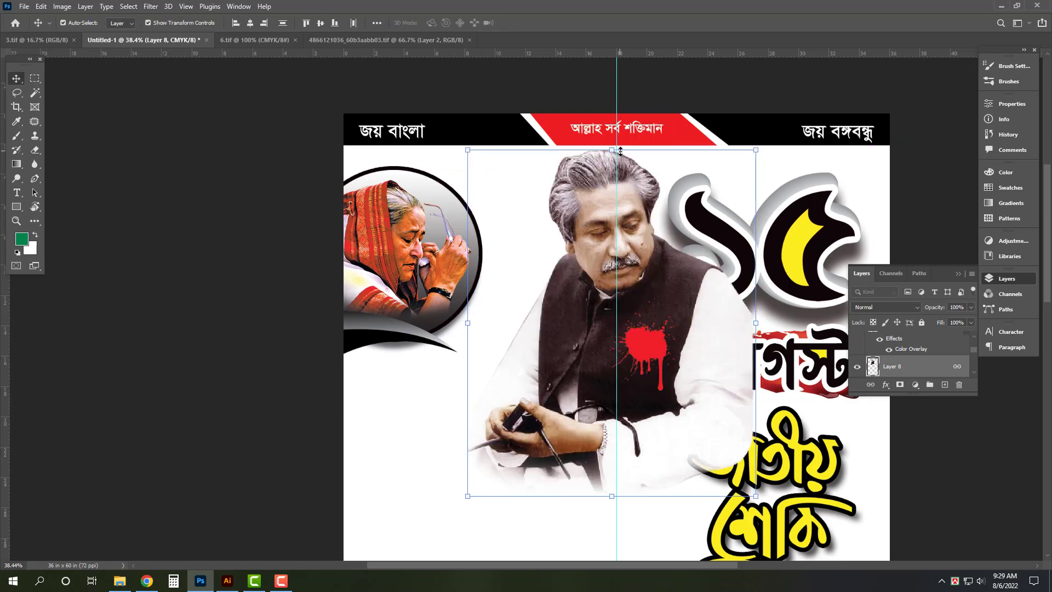
{"action": "key", "text": "ctrl+0"}
{"action": "key", "text": "ctrl+shift+bracketleft"}
{"action": "key", "text": "ctrl+bracketright"}
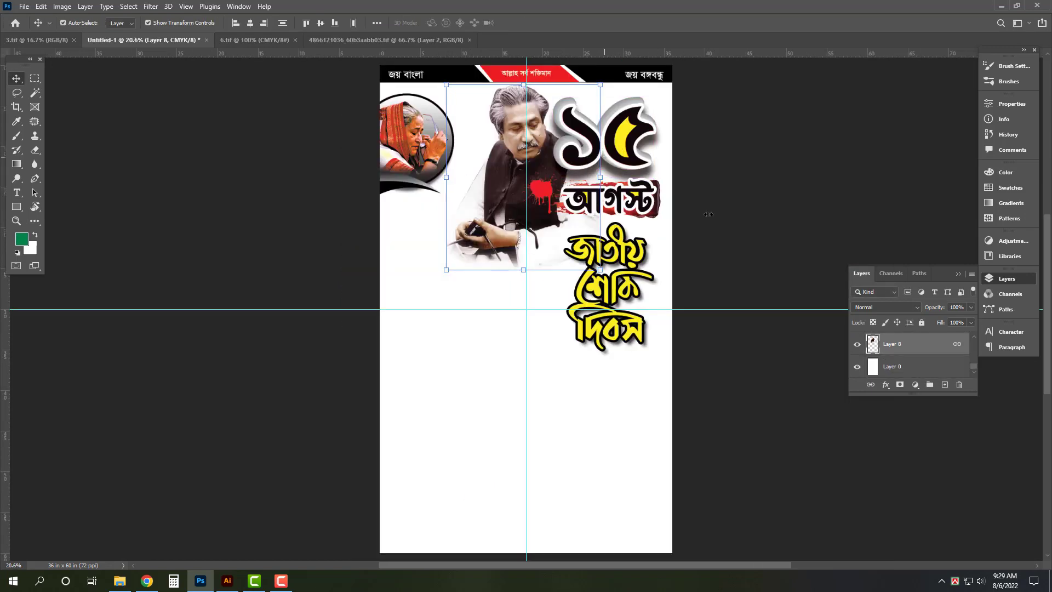
{"action": "left_click", "coordinate": [756, 182]}
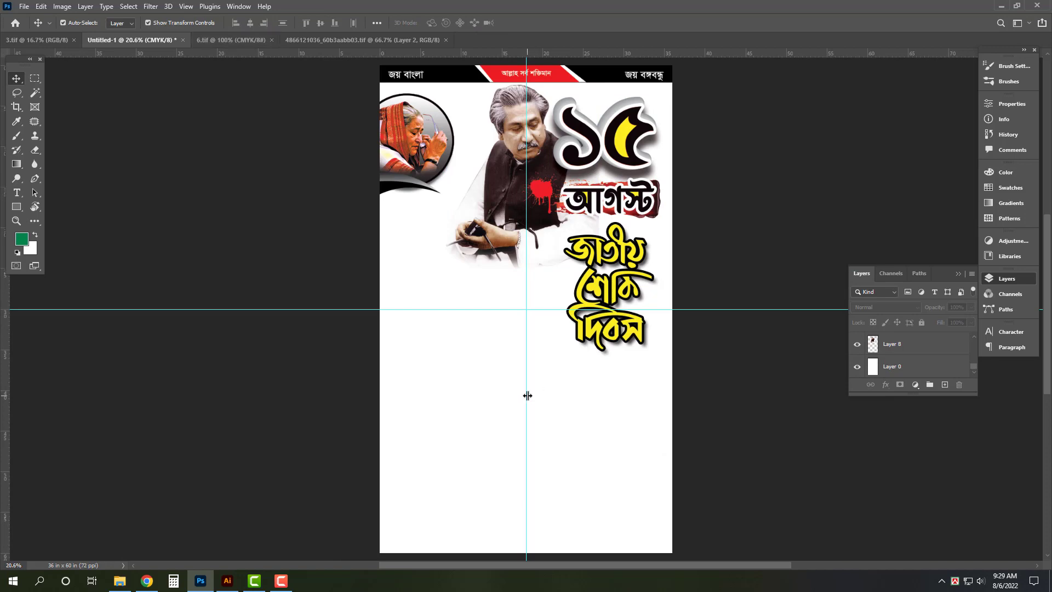
{"action": "left_click", "coordinate": [119, 581]}
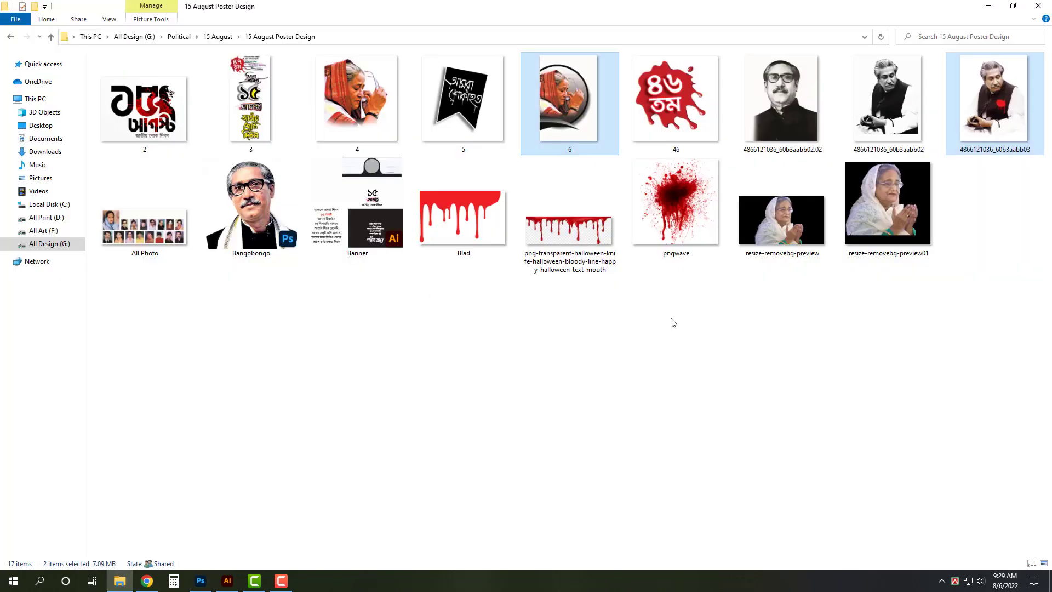
{"action": "left_click_drag", "start_coordinate": [783, 101], "coordinate": [650, 30]}
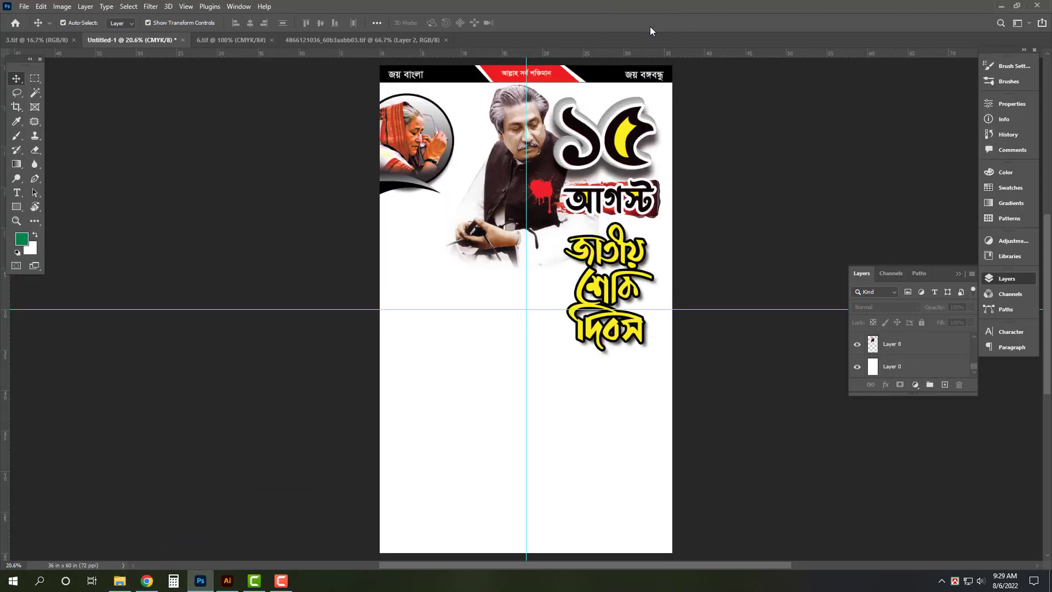
{"action": "key", "text": "ctrl+a"}
Paste the cut photo into the poster, flip it horizontally and shrink it to about 52% at lower left.
{"action": "key", "text": "ctrl+x"}
{"action": "key", "text": "ctrl+w"}
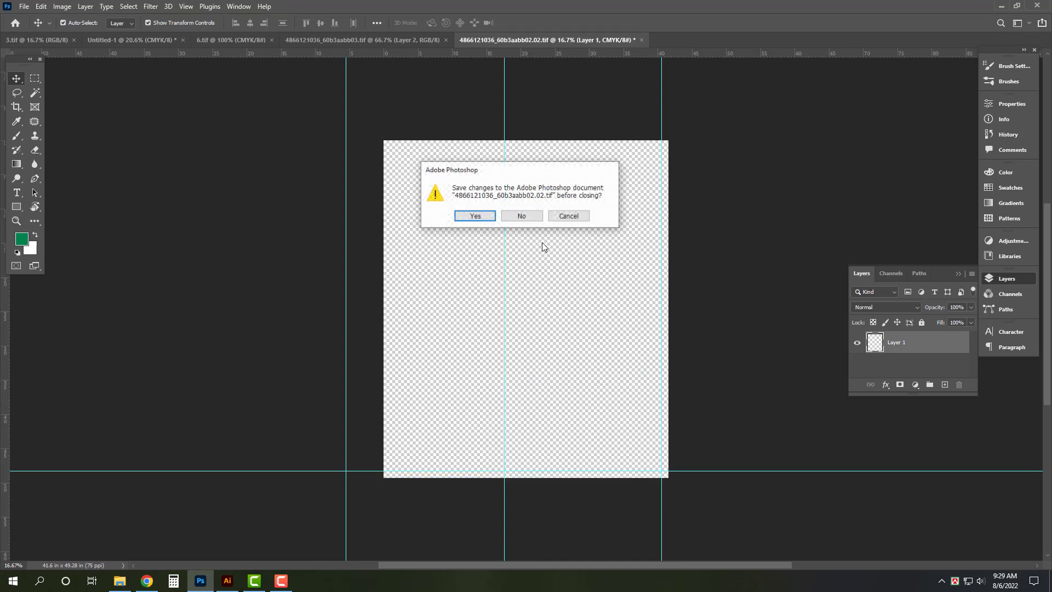
{"action": "left_click", "coordinate": [532, 217]}
{"action": "key", "text": "ctrl+v"}
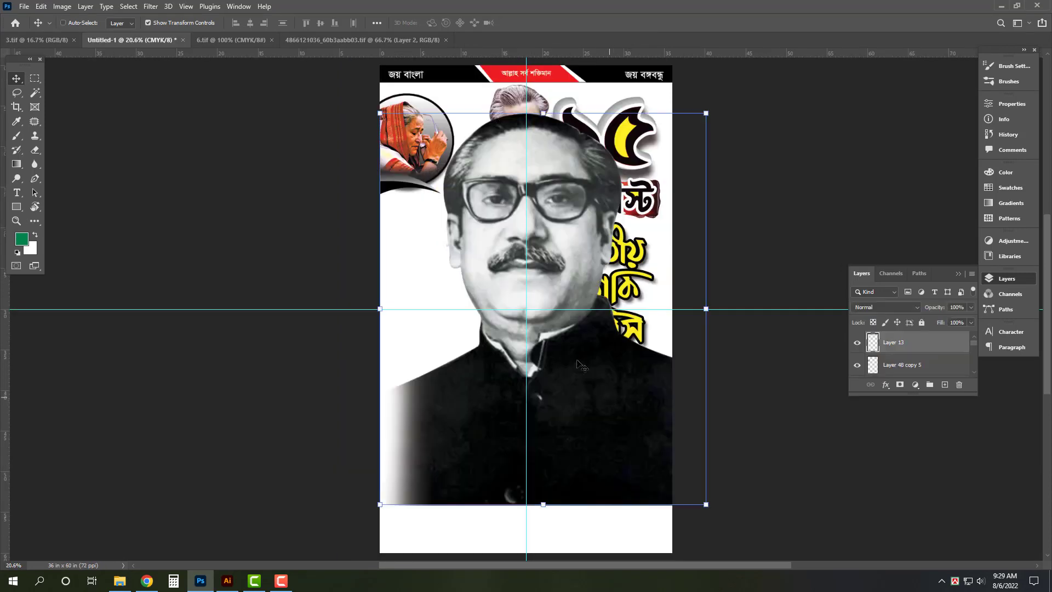
{"action": "key", "text": "ctrl+t"}
{"action": "right_click", "coordinate": [561, 465]}
{"action": "left_click", "coordinate": [620, 449]}
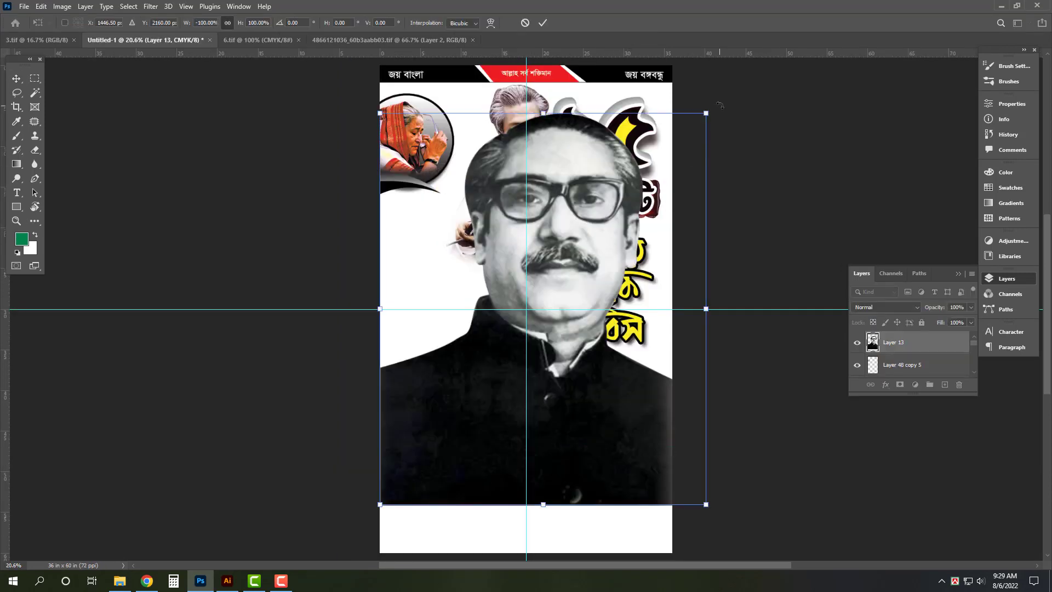
{"action": "left_click_drag", "start_coordinate": [705, 113], "coordinate": [541, 299]}
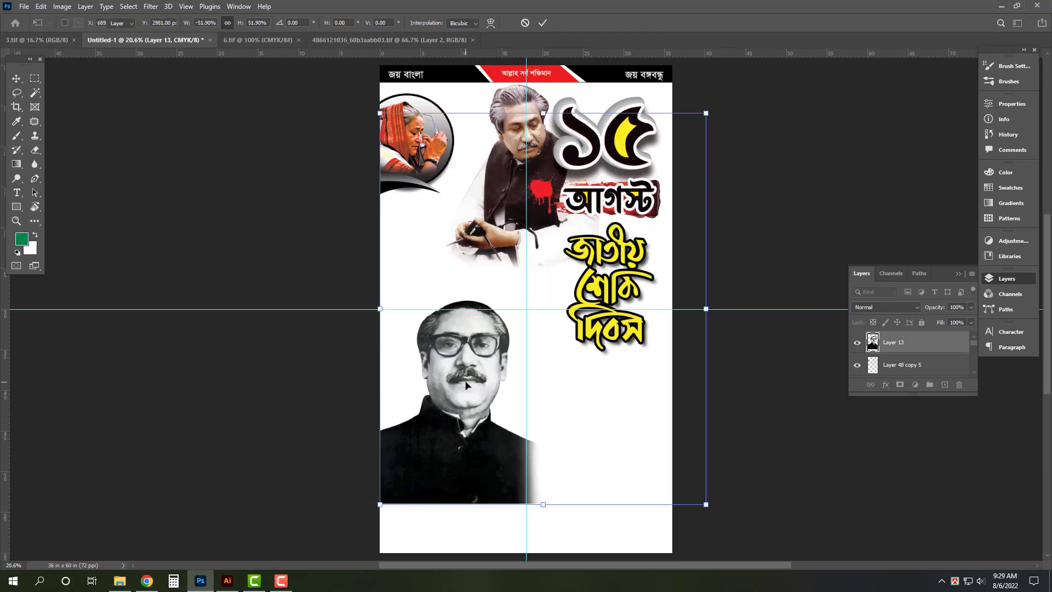
{"action": "key", "text": "Return"}
Fill the pasted portrait with black to make a silhouette, with panels hidden.
{"action": "left_click", "coordinate": [30, 244]}
{"action": "left_click", "coordinate": [164, 337]}
{"action": "left_click", "coordinate": [376, 155]}
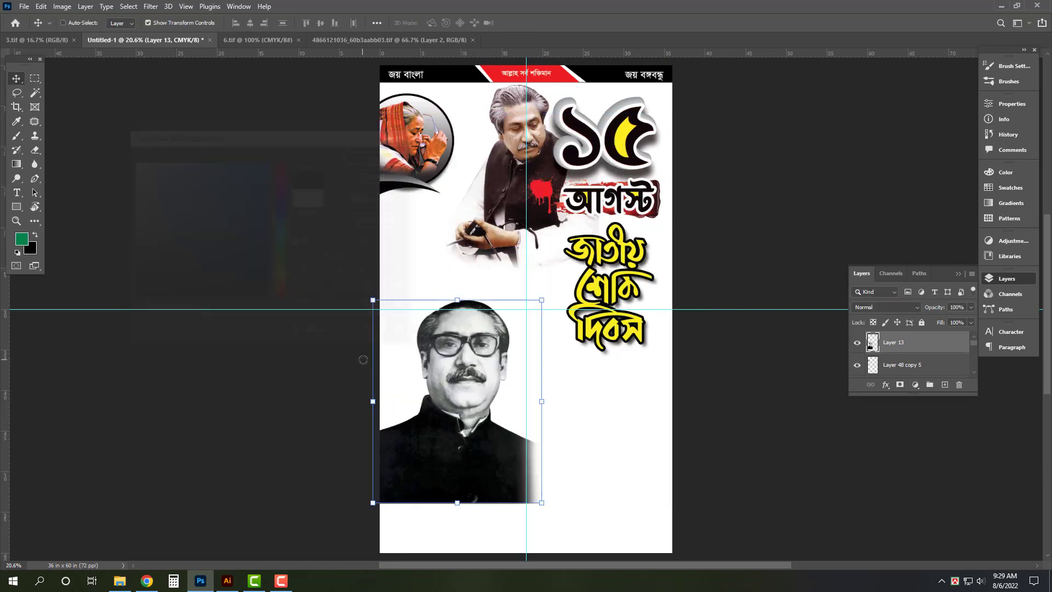
{"action": "key", "text": "ctrl+shift+BackSpace"}
{"action": "key", "text": "Tab"}
{"action": "left_click", "coordinate": [430, 233]}
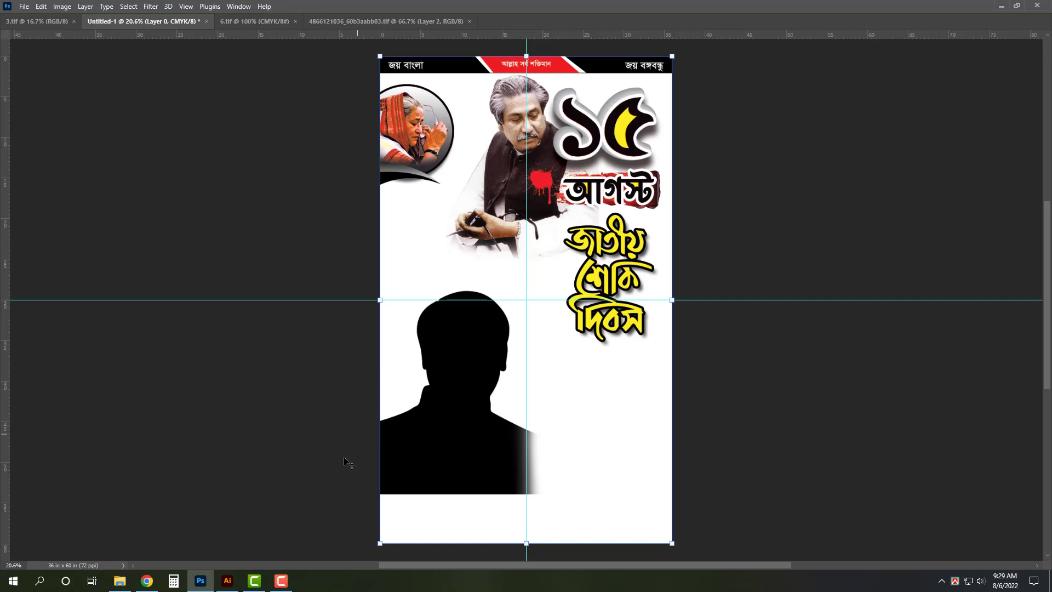
Draw a Pen path curving down from the poster's left edge and running straight across the bottom.
{"action": "key", "text": "Tab"}
{"action": "key", "text": "p"}
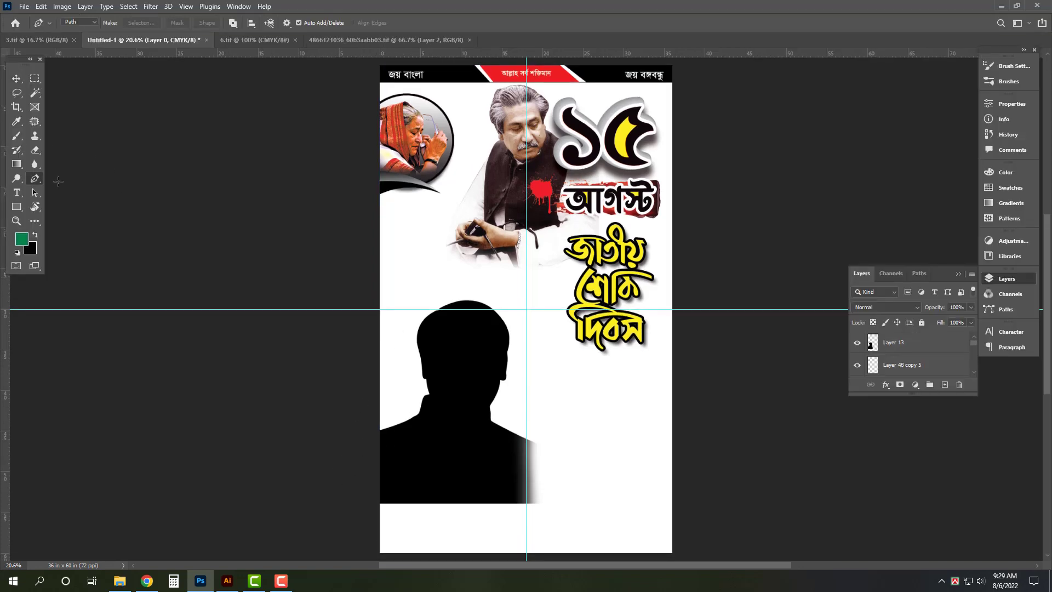
{"action": "key", "text": "o"}
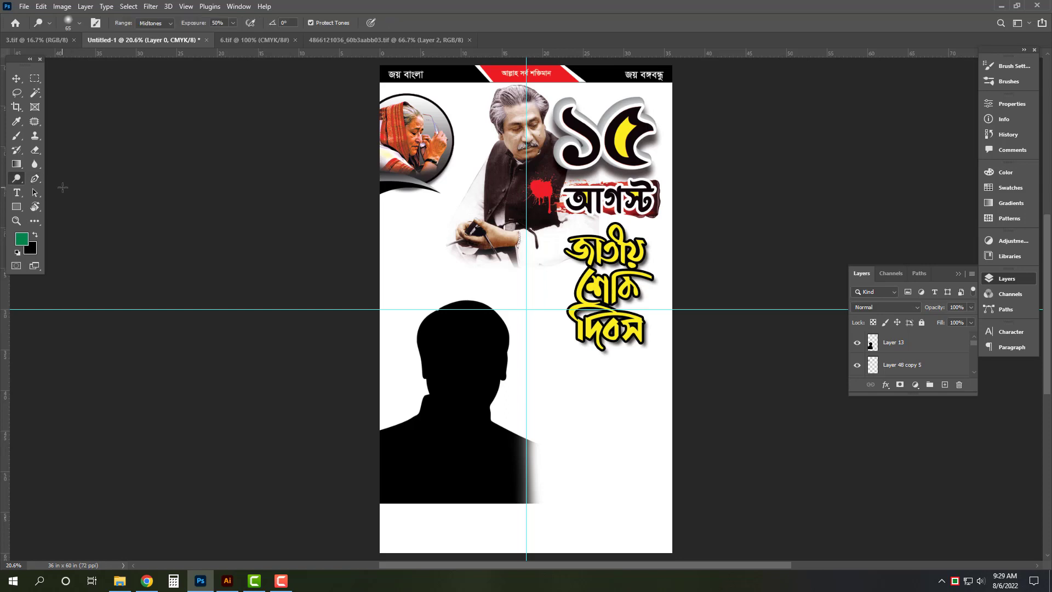
{"action": "key", "text": "i"}
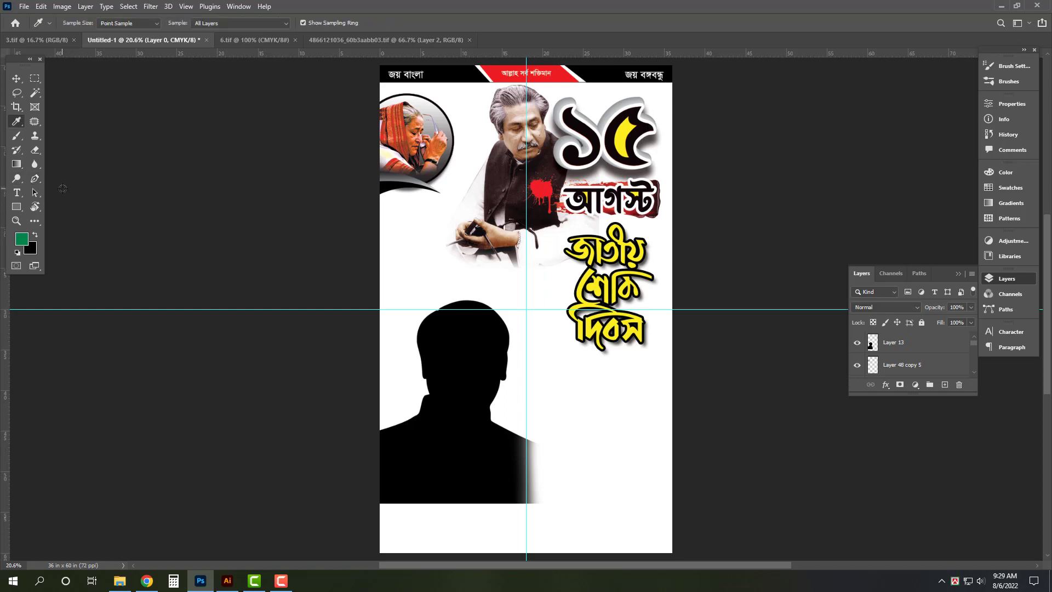
{"action": "key", "text": "p"}
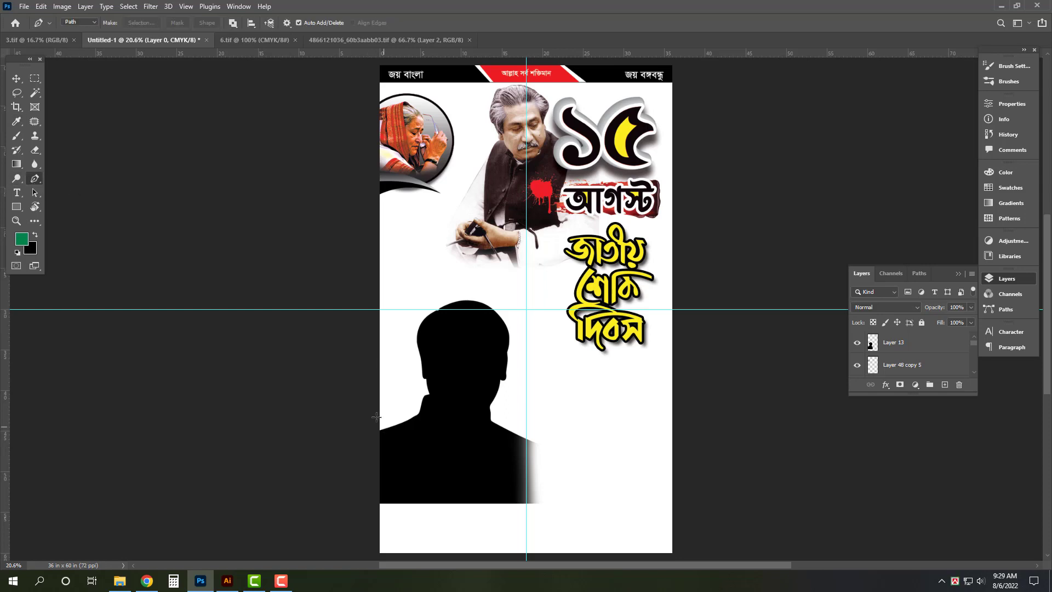
{"action": "left_click_drag", "start_coordinate": [456, 470], "coordinate": [554, 473]}
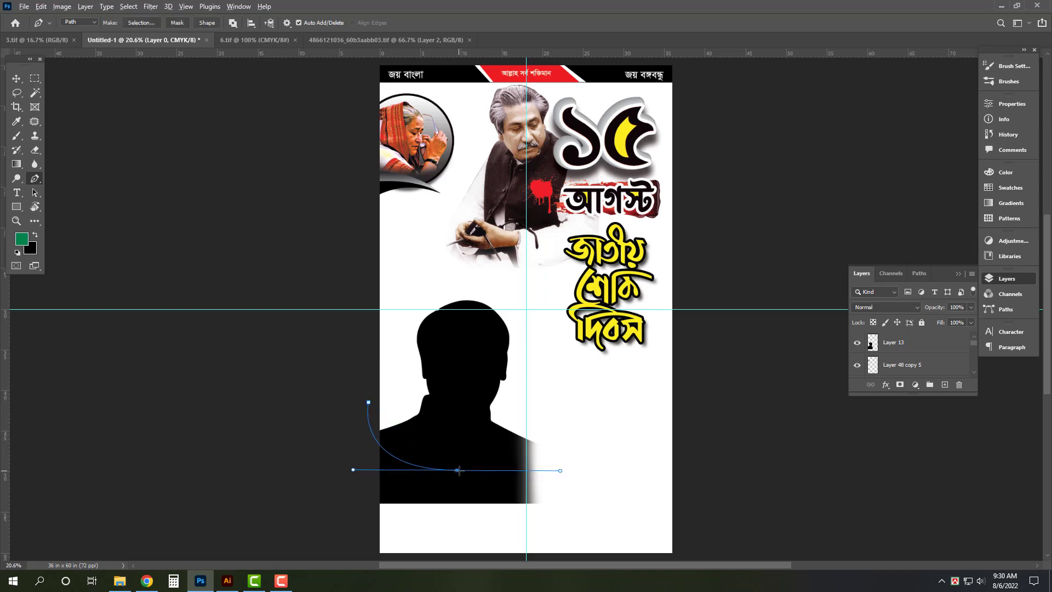
{"action": "left_click_drag", "start_coordinate": [459, 470], "coordinate": [810, 470]}
{"action": "scroll", "coordinate": [638, 505], "scroll_direction": "down", "scroll_amount": 2}
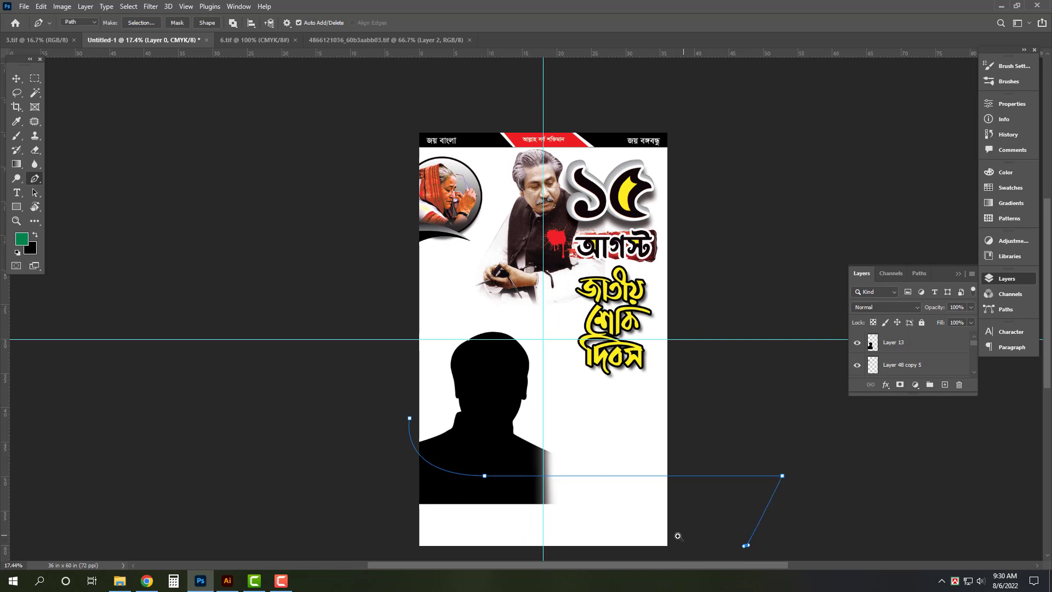
{"action": "scroll", "coordinate": [677, 536], "scroll_direction": "down", "scroll_amount": 3}
Load the path as a selection and fill it with red (100/0) on a new layer.
{"action": "key", "text": "ctrl+Return"}
{"action": "key", "text": "v"}
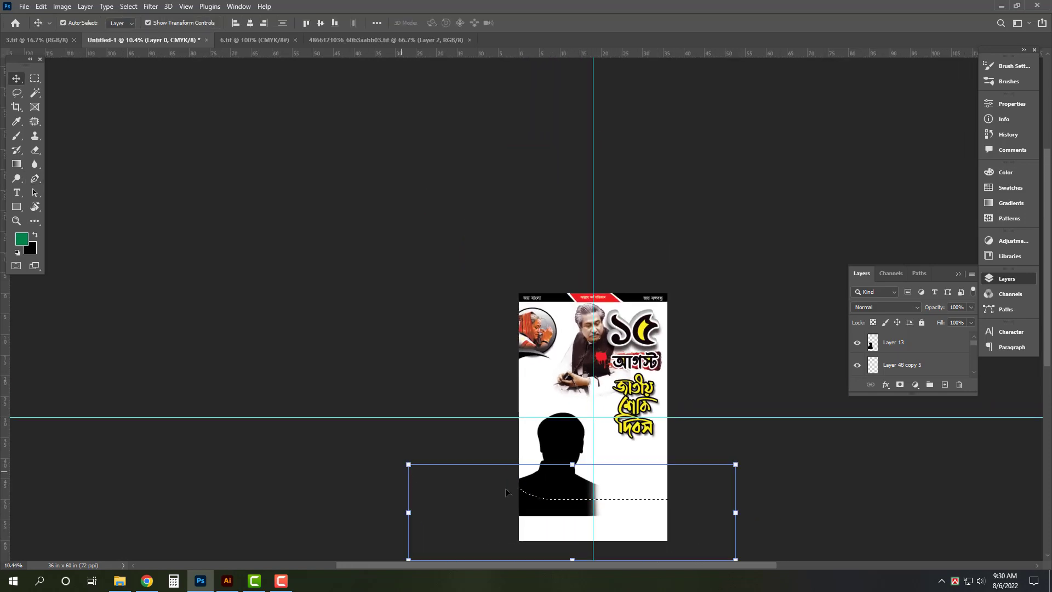
{"action": "key", "text": "ctrl"}
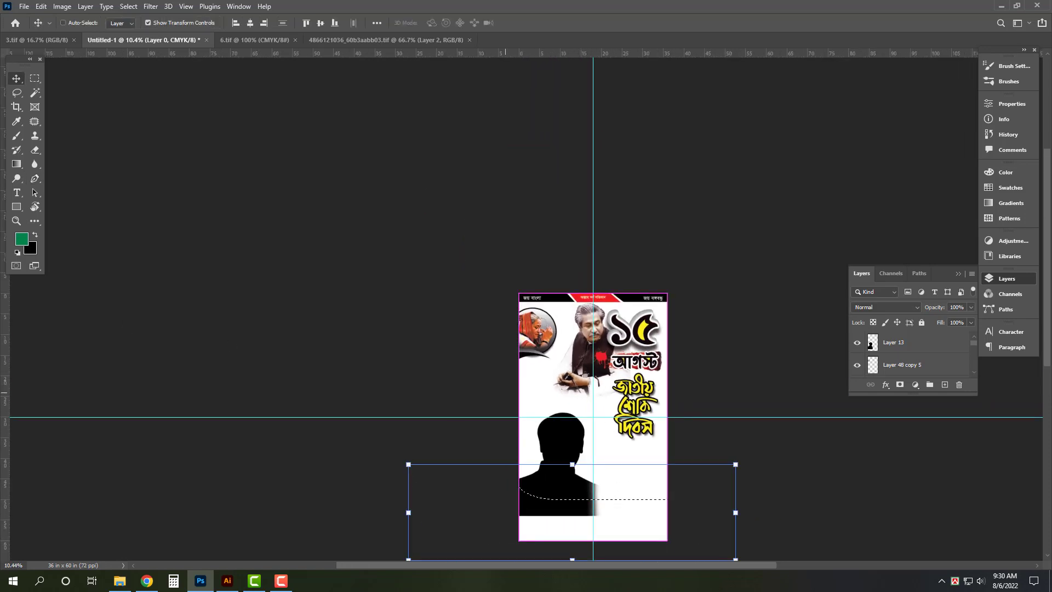
{"action": "key", "text": "ctrl+j"}
{"action": "key", "text": "i"}
{"action": "left_click", "coordinate": [30, 248]}
{"action": "type", "text": "1"}
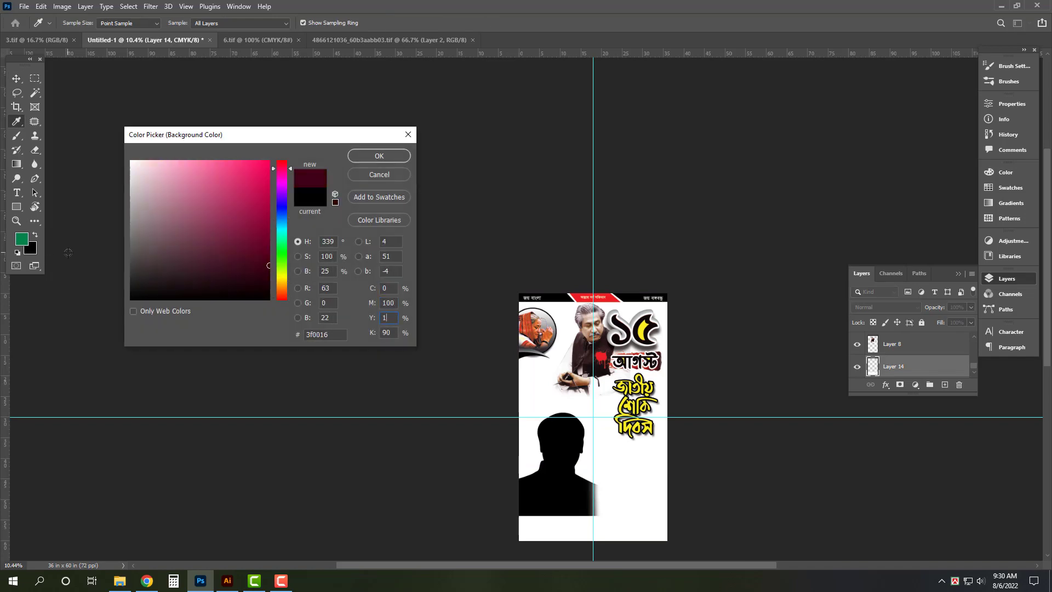
{"action": "type", "text": "00"}
{"action": "key", "text": "Tab"}
{"action": "type", "text": "0"}
{"action": "key", "text": "Return"}
{"action": "key", "text": "v"}
{"action": "key", "text": "ctrl+BackSpace"}
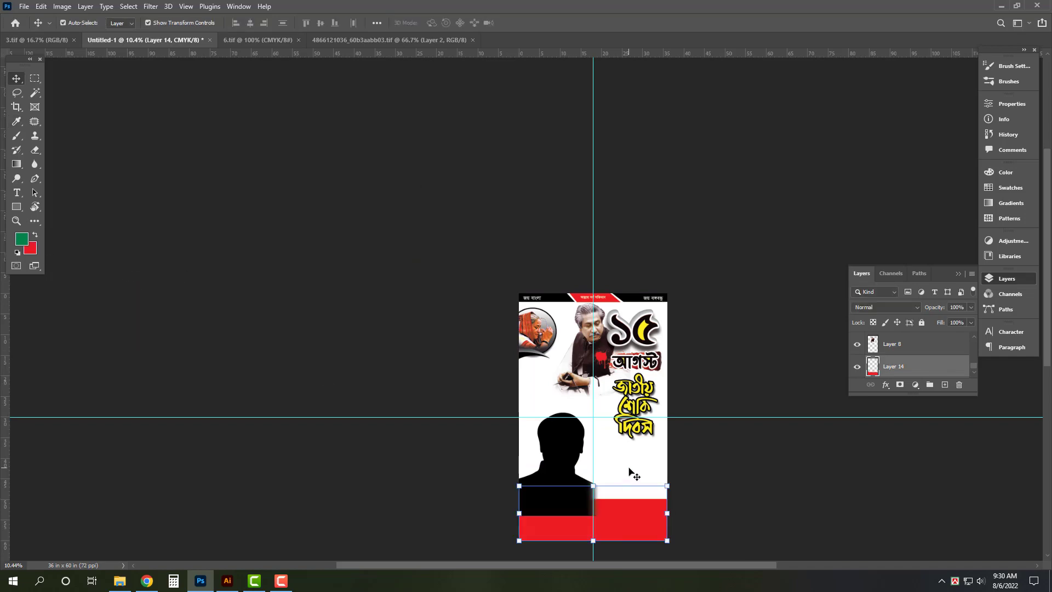
Move the black silhouette lower and nudge the red band slightly upward.
{"action": "left_click_drag", "start_coordinate": [630, 531], "coordinate": [693, 553]}
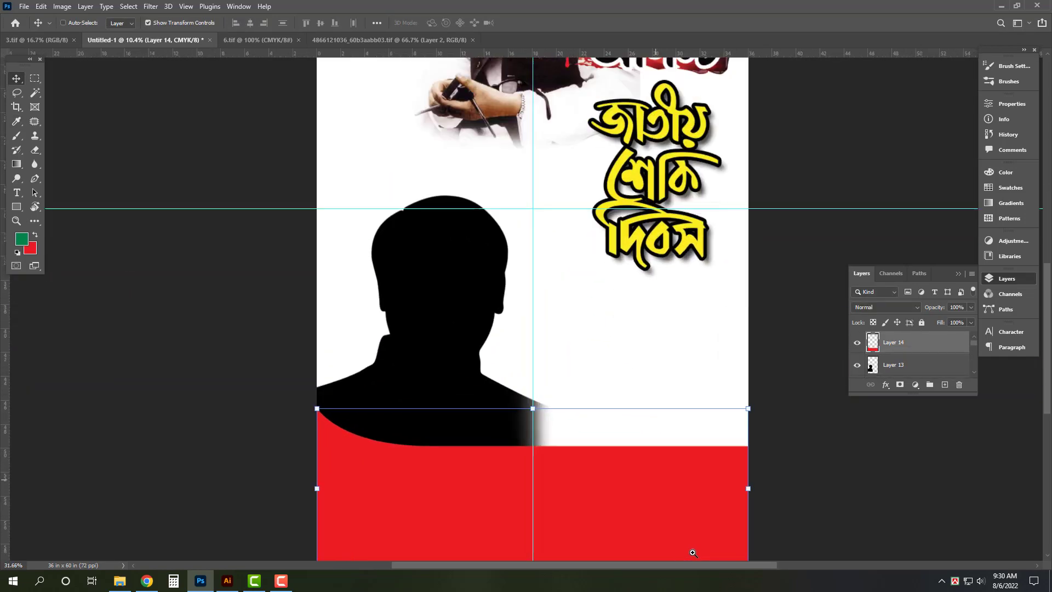
{"action": "scroll", "coordinate": [616, 359], "scroll_direction": "down", "scroll_amount": 3}
{"action": "left_click_drag", "start_coordinate": [612, 351], "coordinate": [612, 400]}
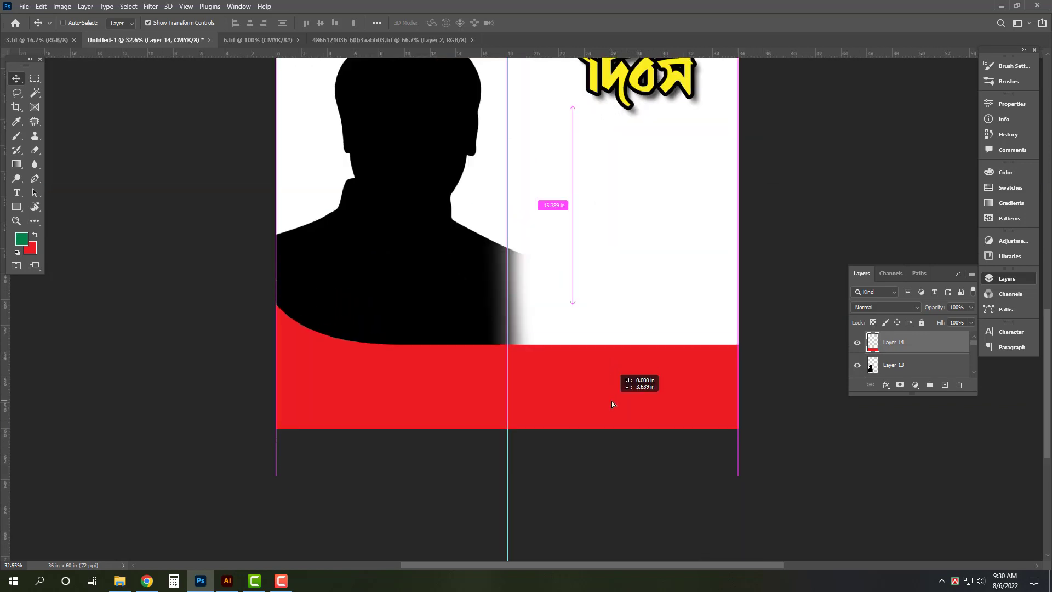
{"action": "left_click", "coordinate": [453, 301]}
{"action": "left_click_drag", "start_coordinate": [407, 225], "coordinate": [408, 252]}
{"action": "left_click", "coordinate": [688, 376]}
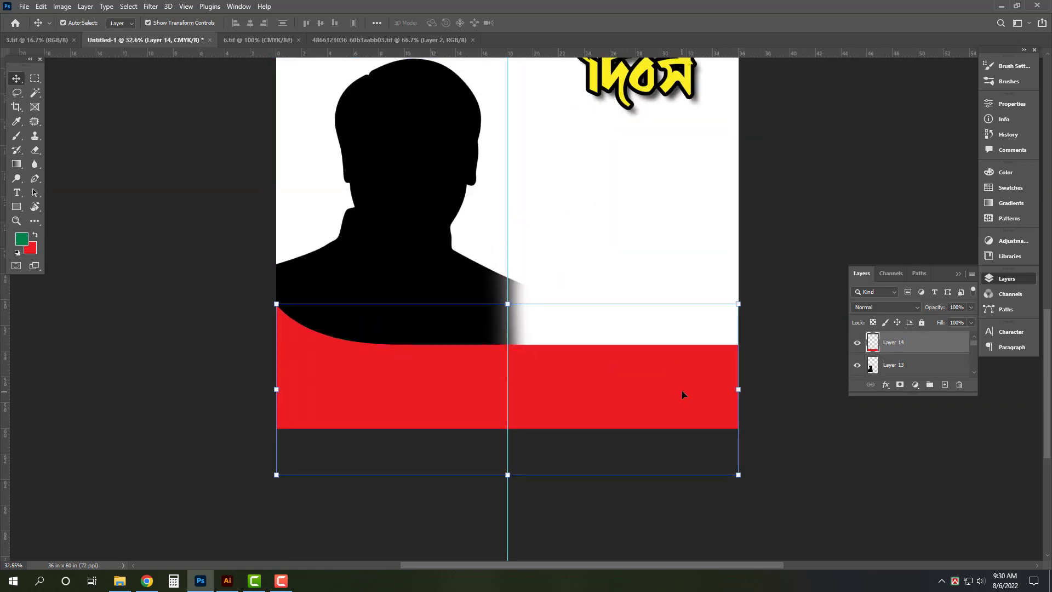
{"action": "left_click_drag", "start_coordinate": [681, 390], "coordinate": [657, 387]}
Fill the band copy with light grey (30) and raise it above the red band's edge.
{"action": "left_click", "coordinate": [30, 250]}
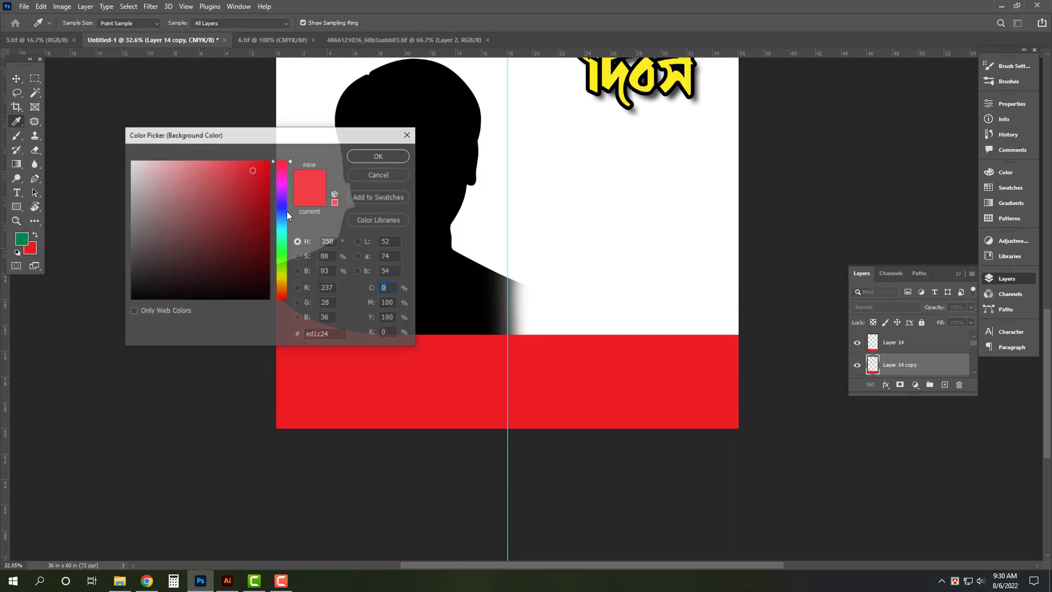
{"action": "left_click", "coordinate": [448, 247]}
{"action": "type", "text": "30"}
{"action": "key", "text": "Return"}
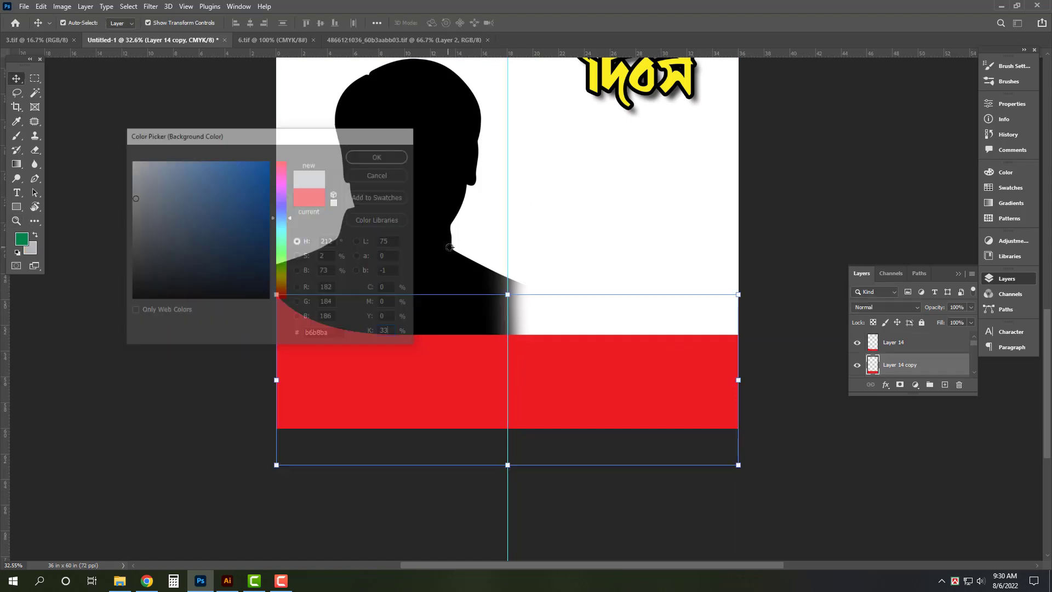
{"action": "key", "text": "v"}
{"action": "key", "text": "ctrl+shift+BackSpace"}
{"action": "left_click_drag", "start_coordinate": [557, 441], "coordinate": [573, 446]}
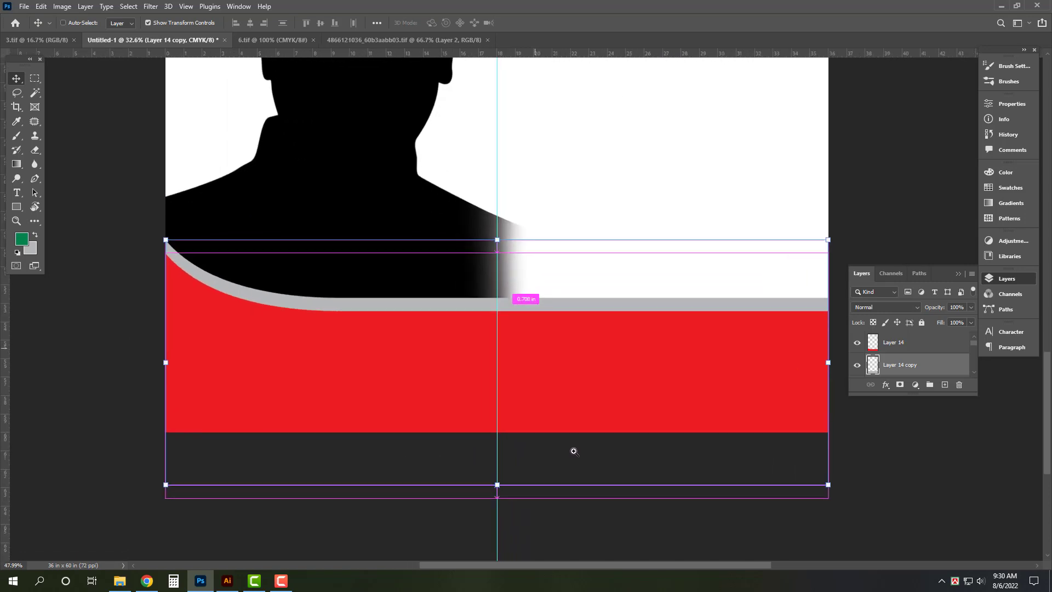
{"action": "left_click", "coordinate": [376, 351]}
Add placeholder text on the red band, shrink it and recolour it white.
{"action": "key", "text": "t"}
{"action": "left_click", "coordinate": [305, 340]}
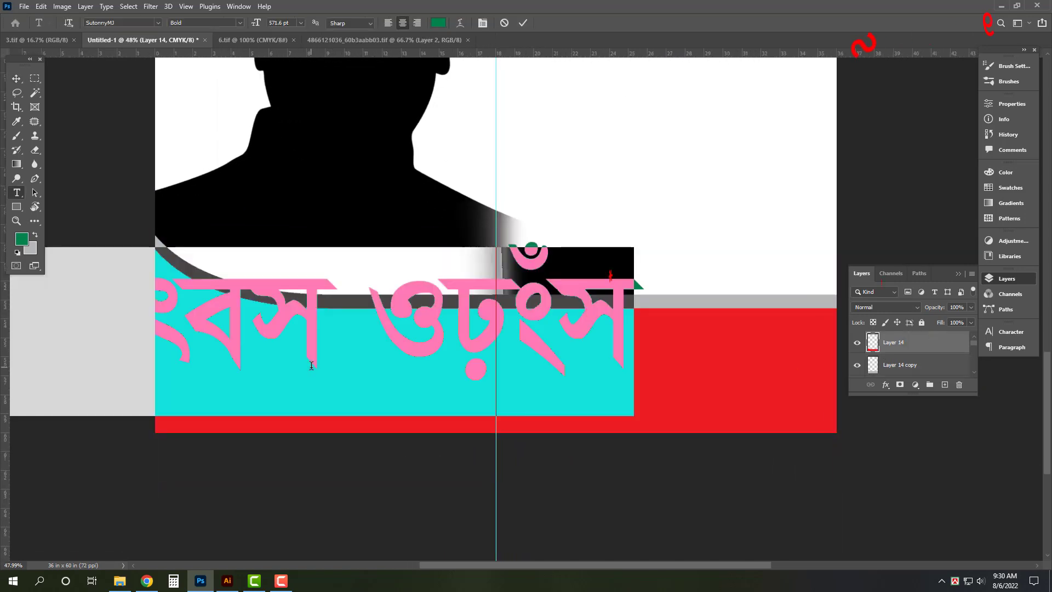
{"action": "type", "text": "ASDASD"}
{"action": "left_click_drag", "start_coordinate": [300, 332], "coordinate": [452, 384]}
{"action": "key", "text": "ctrl+t"}
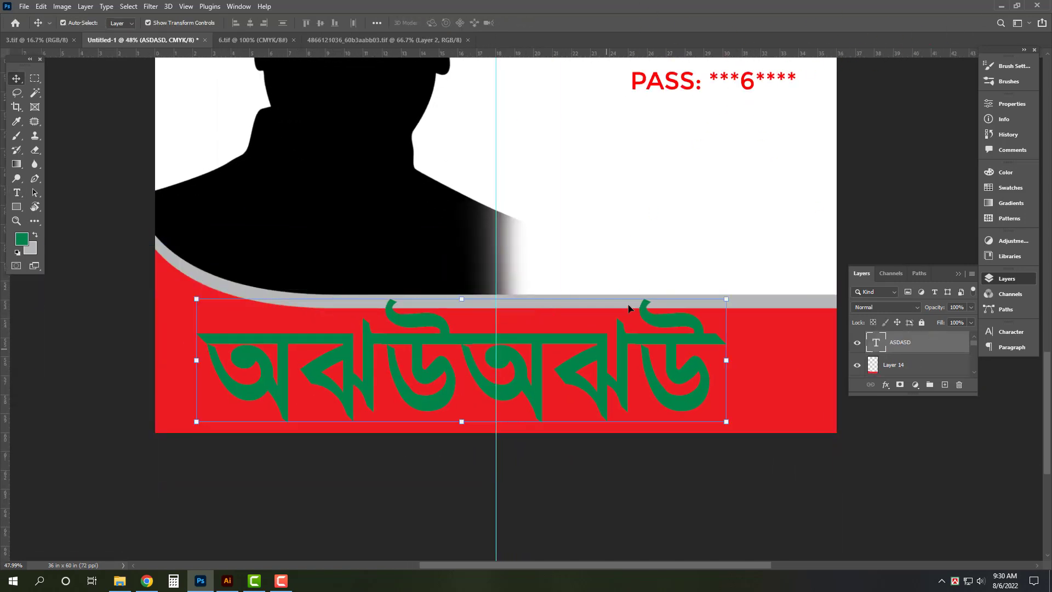
{"action": "left_click_drag", "start_coordinate": [616, 387], "coordinate": [597, 373]}
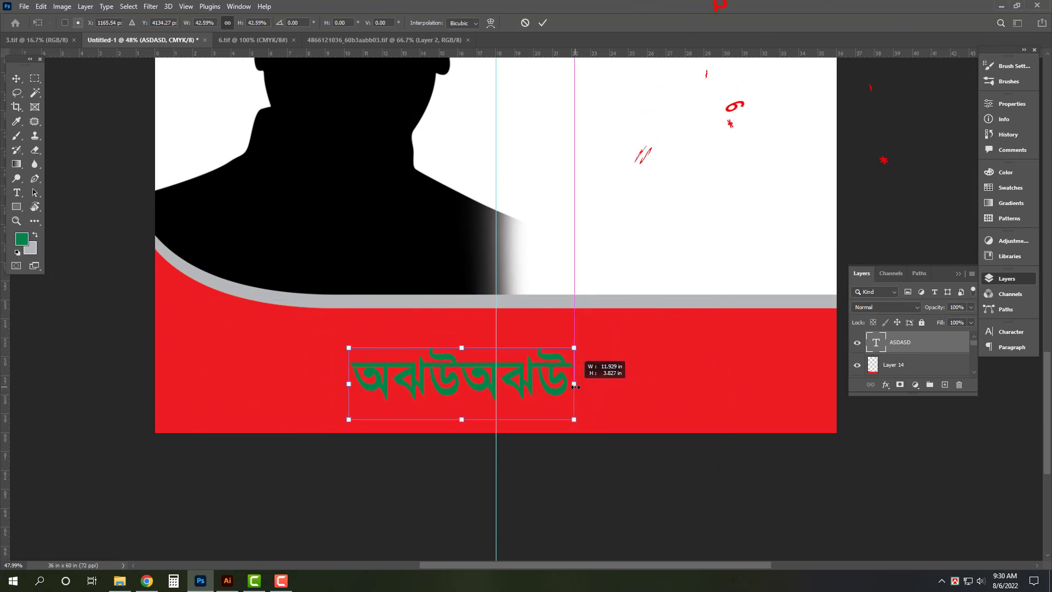
{"action": "key", "text": "Return"}
{"action": "left_click", "coordinate": [30, 252]}
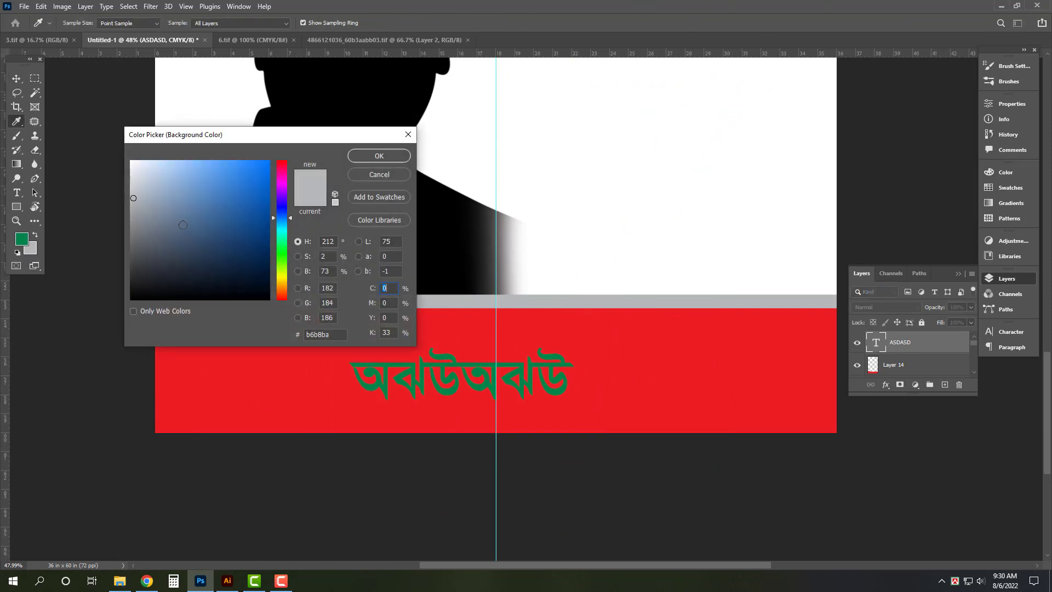
{"action": "left_click", "coordinate": [134, 159]}
{"action": "left_click", "coordinate": [376, 158]}
{"action": "key", "text": "ctrl+BackSpace"}
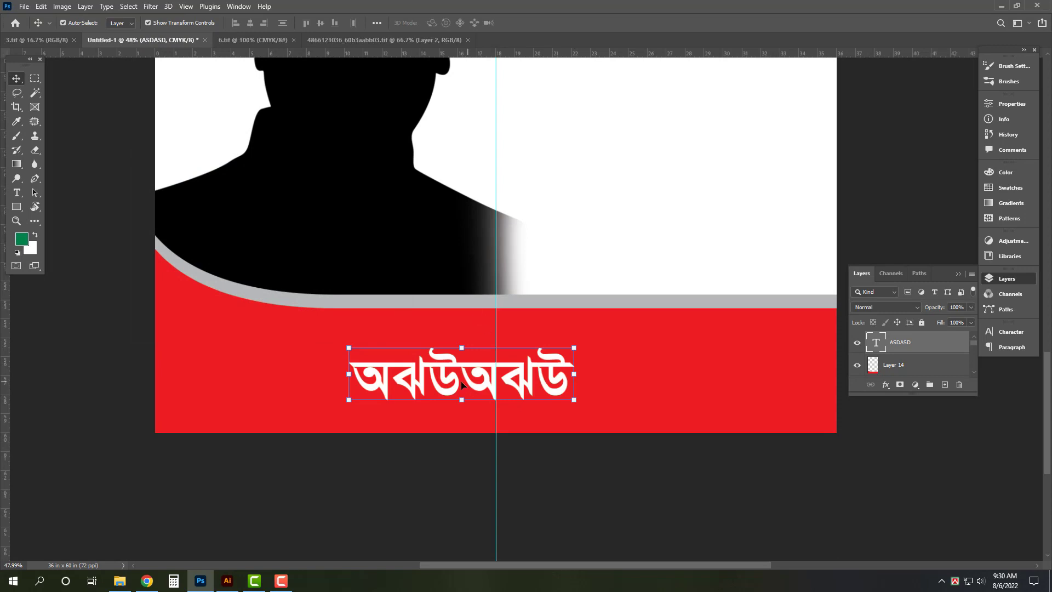
{"action": "left_click_drag", "start_coordinate": [462, 383], "coordinate": [366, 362]}
Change the text to 'আপনার নাম-পদবী' and centre it on the red band.
{"action": "double_click", "coordinate": [370, 357]}
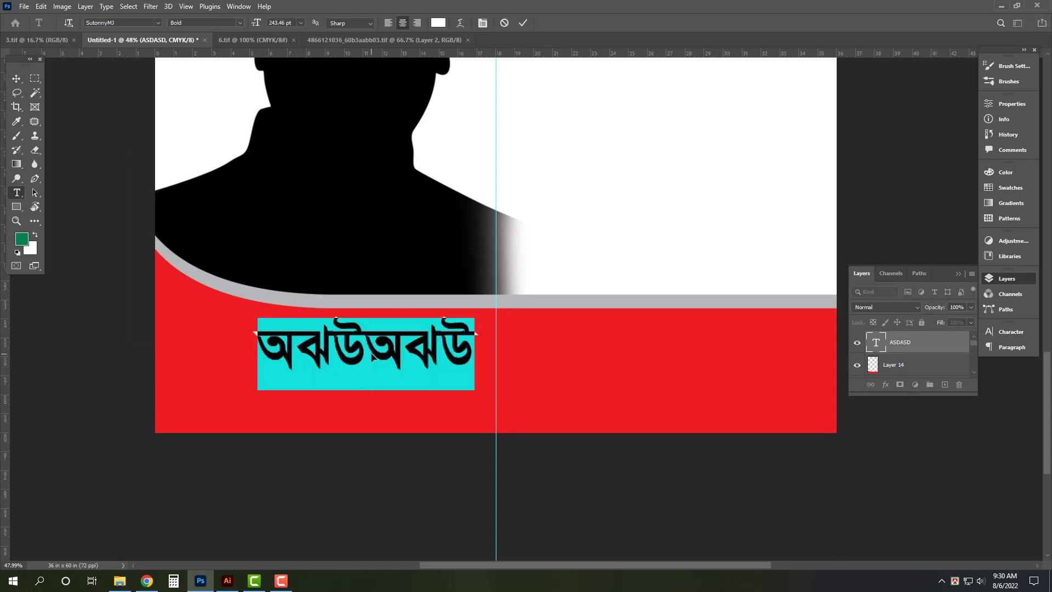
{"action": "type", "text": "ভঝ"}
{"action": "key", "text": "ctrl+a"}
{"action": "type", "text": "আ"}
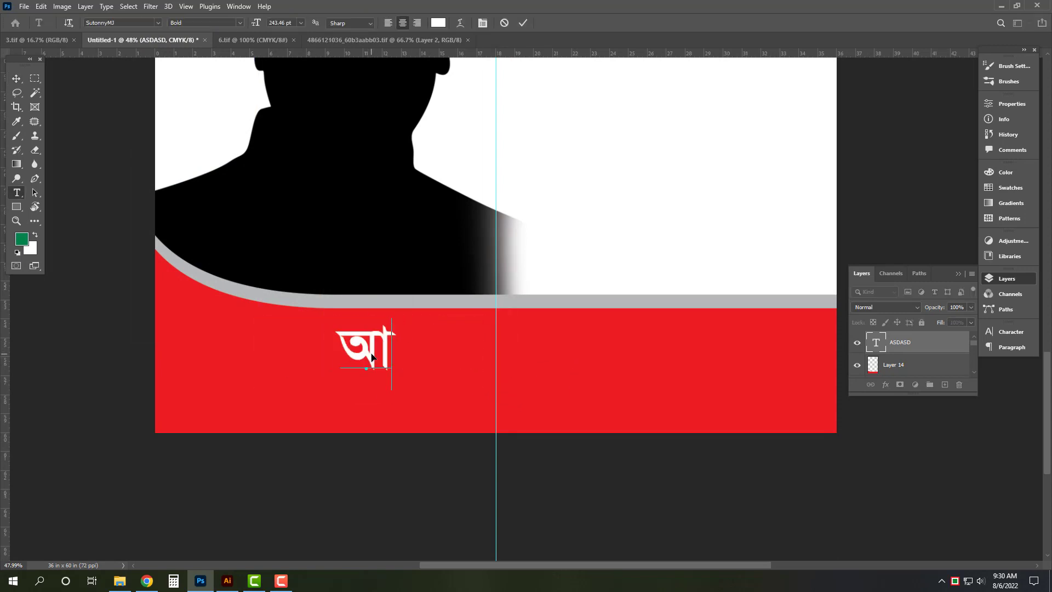
{"action": "type", "text": "পনার"}
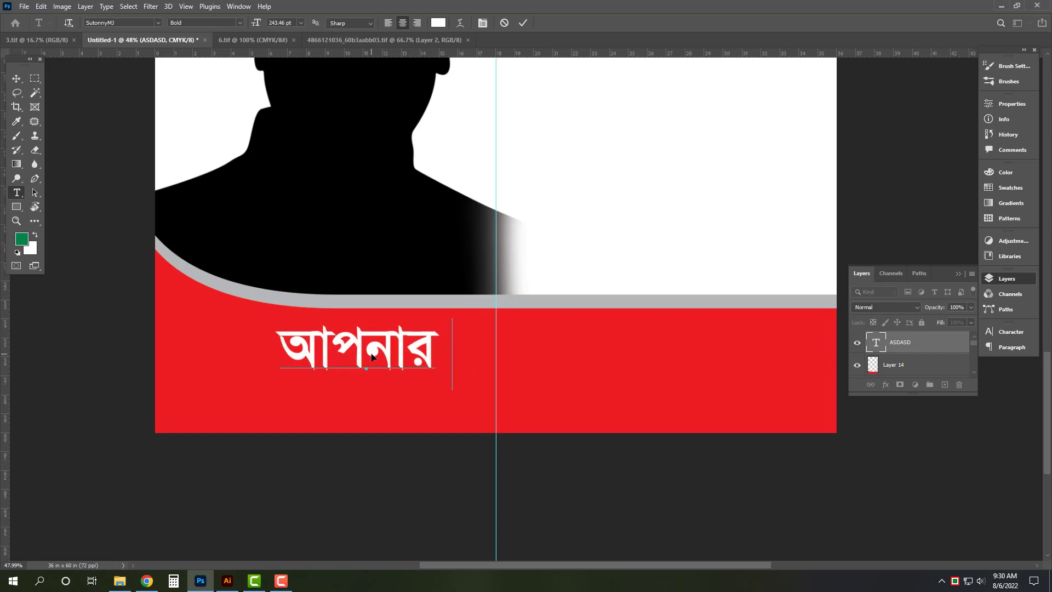
{"action": "type", "text": " নাম"}
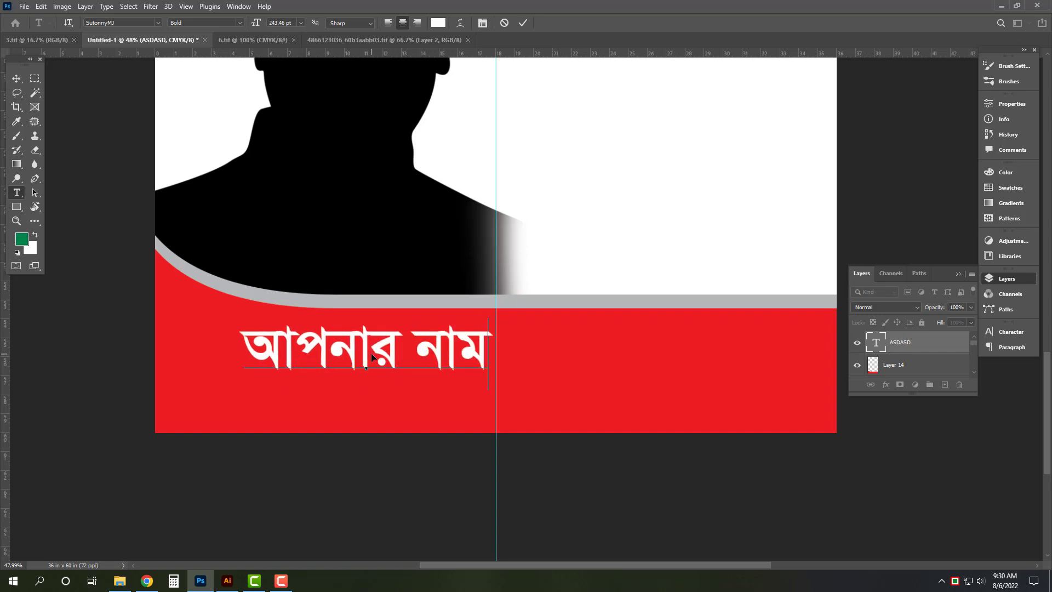
{"action": "key", "text": "BackSpace"}
{"action": "type", "text": "-পদ"}
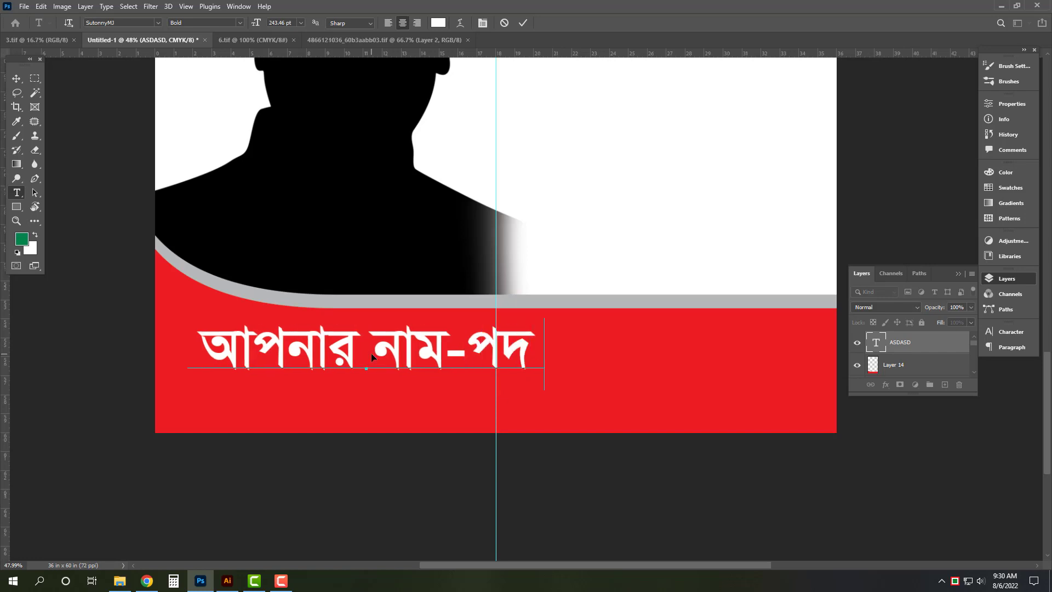
{"action": "type", "text": "বী"}
{"action": "key", "text": "ctrl+Return"}
{"action": "key", "text": "ctrl+t"}
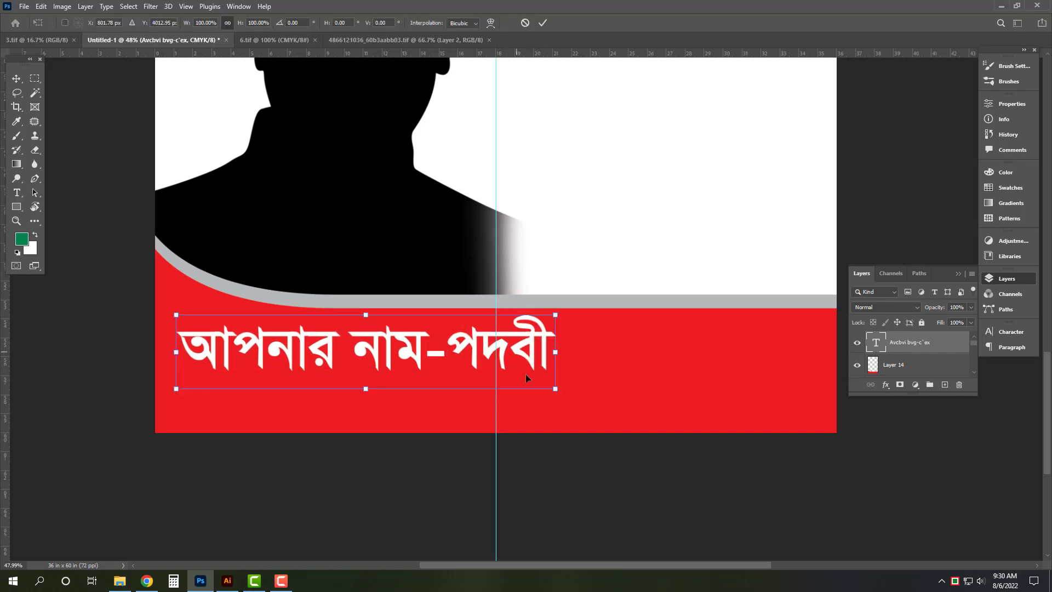
{"action": "left_click_drag", "start_coordinate": [525, 374], "coordinate": [650, 374]}
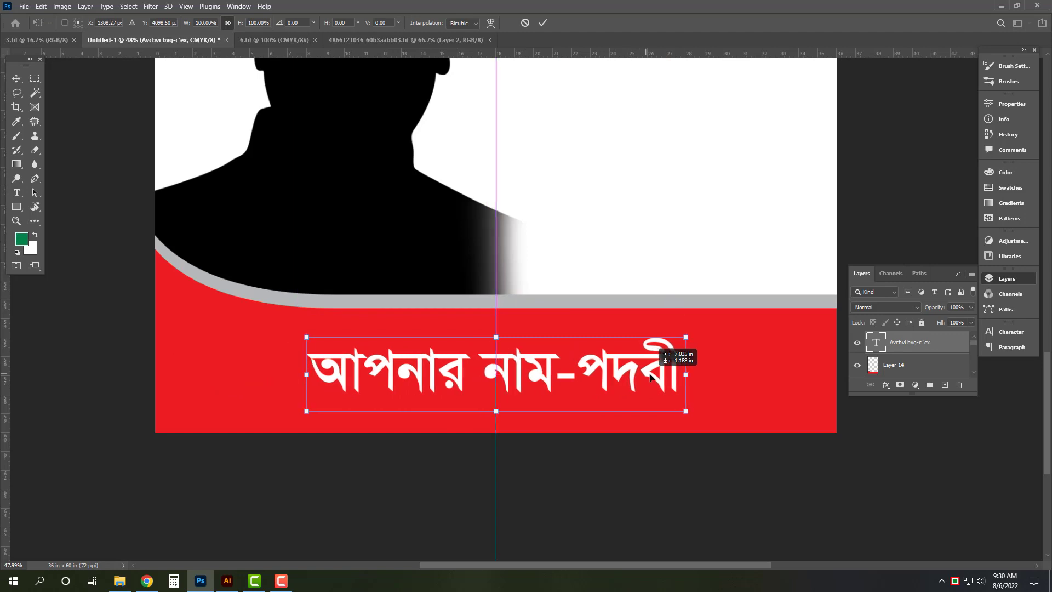
{"action": "key", "text": "Return"}
Confirm the grey band copy's colour, then hide panels and fit the whole poster in view.
{"action": "key", "text": "i"}
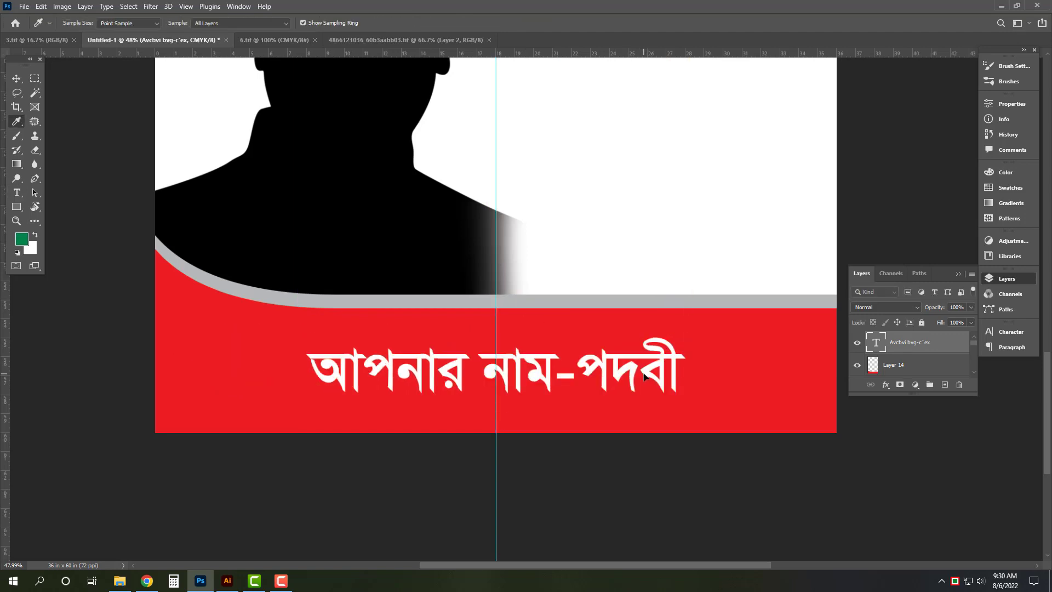
{"action": "key", "text": "v"}
{"action": "left_click", "coordinate": [754, 300]}
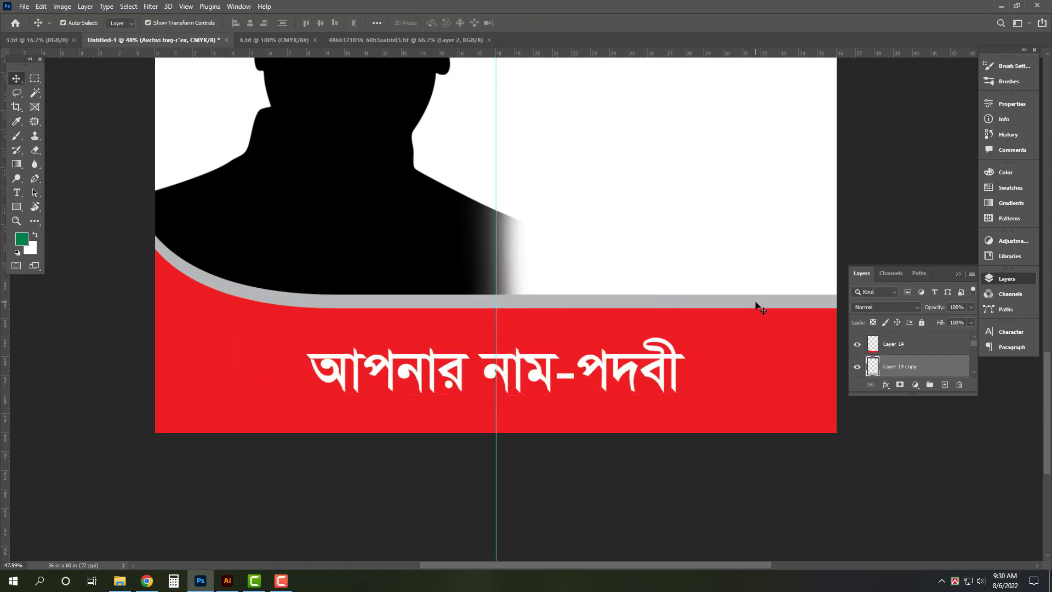
{"action": "left_click", "coordinate": [31, 251]}
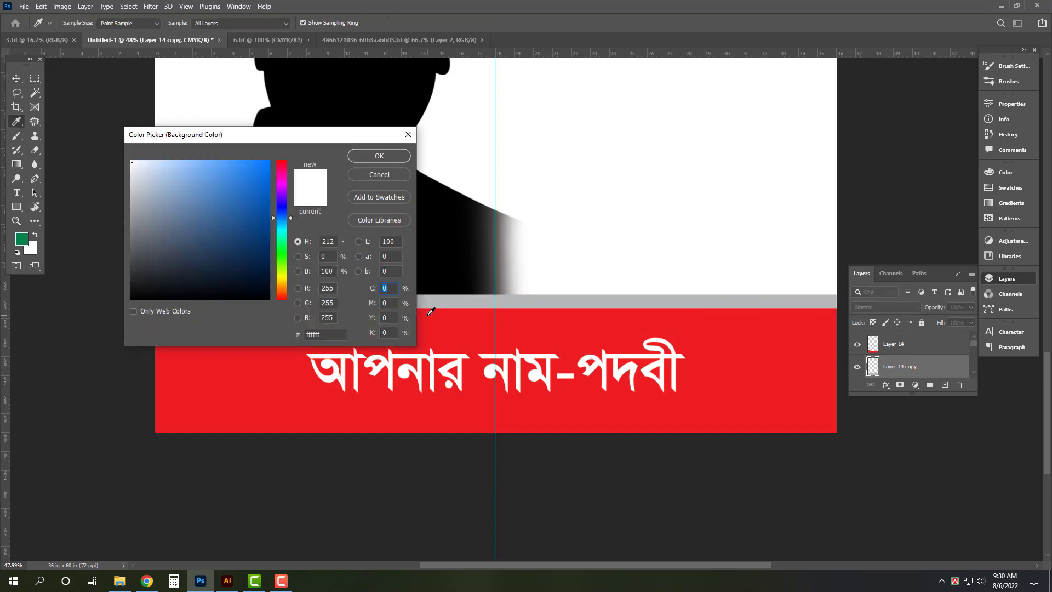
{"action": "key", "text": "Return"}
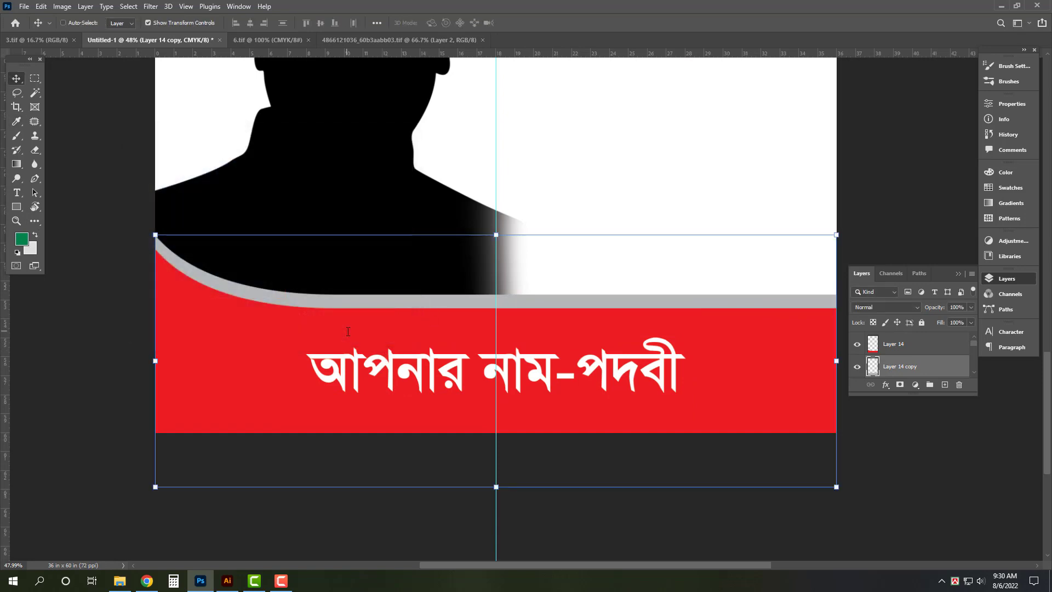
{"action": "key", "text": "Tab"}
{"action": "key", "text": "ctrl+0"}
Enlarge the black silhouette slightly around its centre.
{"action": "left_click", "coordinate": [479, 317]}
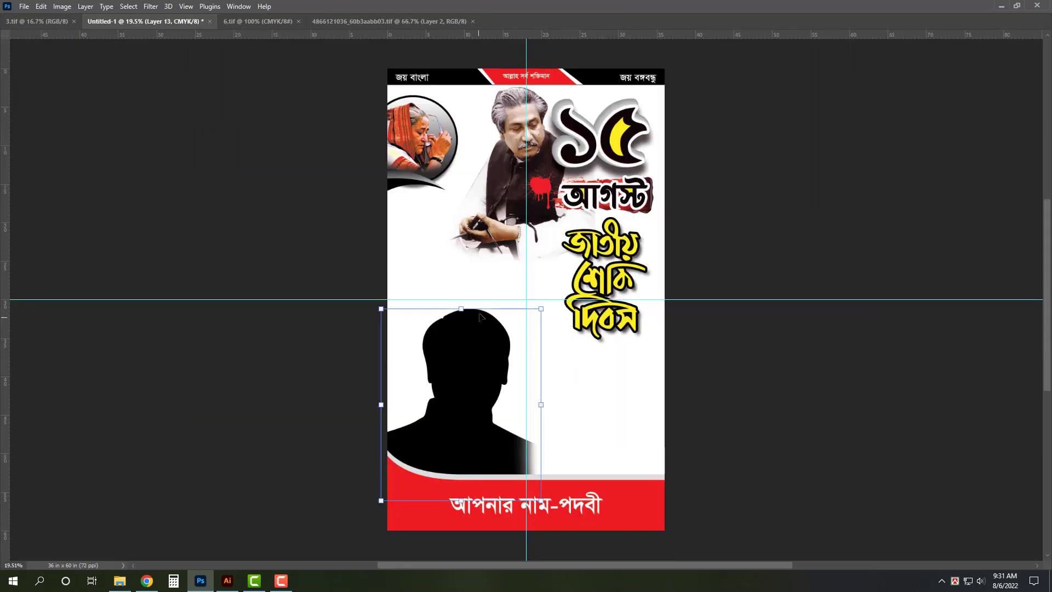
{"action": "left_click_drag", "start_coordinate": [461, 299], "coordinate": [463, 293]}
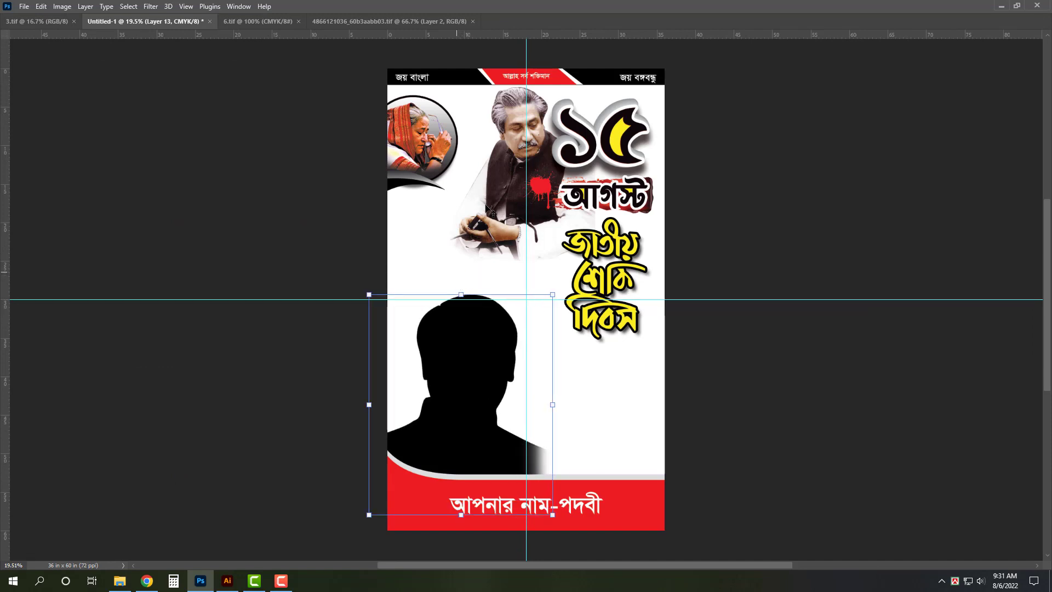
{"action": "left_click", "coordinate": [725, 158]}
Shrink the 15 August title graphic and nudge it lower along the right edge.
{"action": "mouse_move", "coordinate": [718, 126]}
{"action": "left_mouse_down"}
{"action": "mouse_move", "coordinate": [605, 356]}
{"action": "mouse_move", "coordinate": [618, 403]}
{"action": "left_mouse_up"}
{"action": "left_click_drag", "start_coordinate": [530, 343], "coordinate": [589, 277]}
{"action": "key", "text": "shift+Right"}
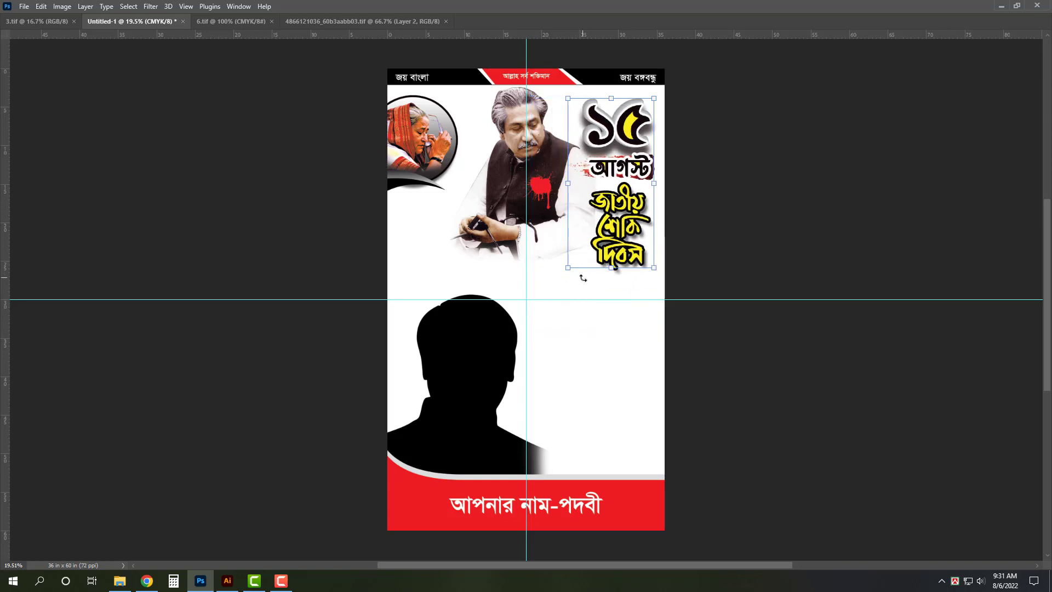
{"action": "key", "text": "shift+Right"}
{"action": "key", "text": "shift+Down"}
{"action": "key", "text": "shift+Right"}
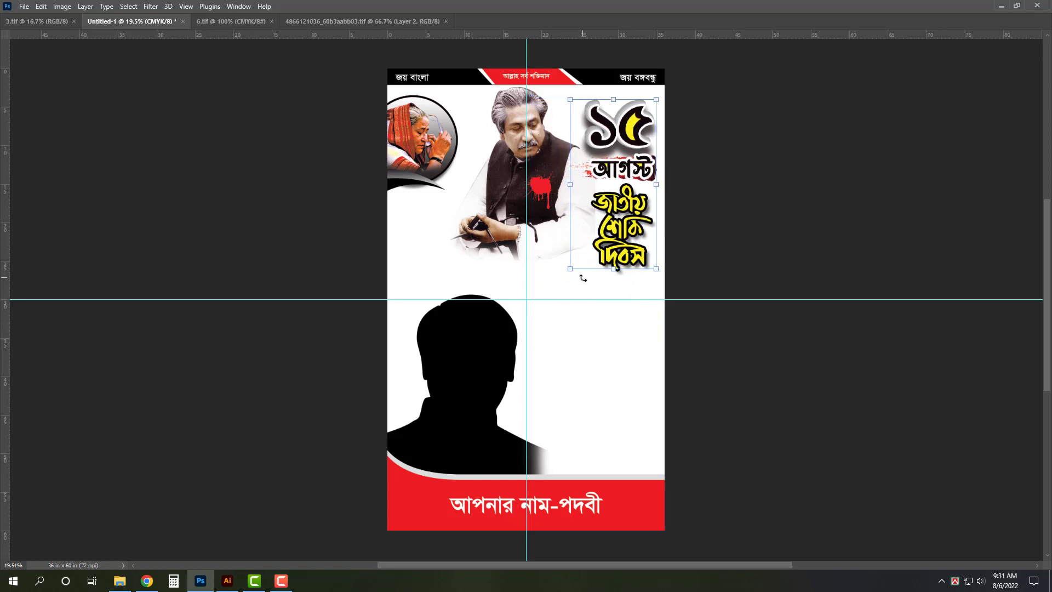
{"action": "left_click_drag", "start_coordinate": [623, 154], "coordinate": [636, 182]}
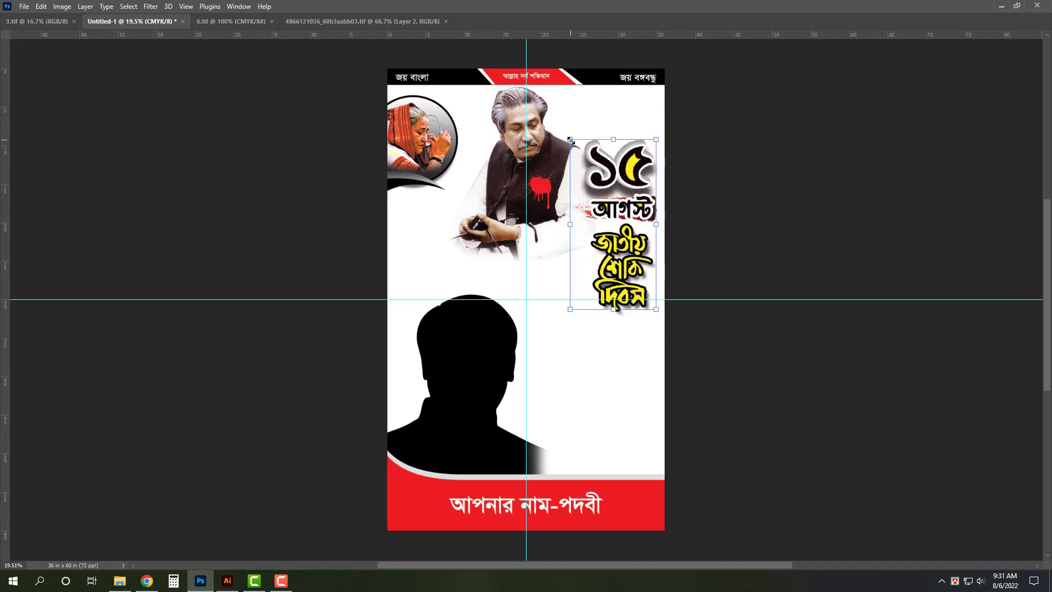
{"action": "left_click_drag", "start_coordinate": [570, 140], "coordinate": [573, 143]}
Enlarge the red-splash portrait photo to about 21.4 × 25.8 in.
{"action": "left_click", "coordinate": [459, 266]}
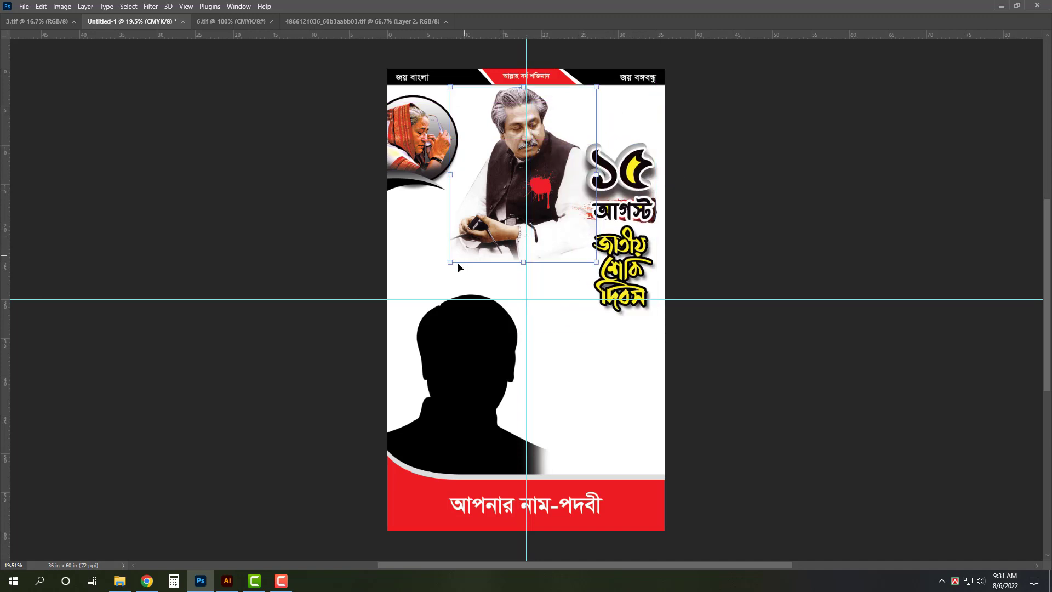
{"action": "left_click_drag", "start_coordinate": [449, 263], "coordinate": [434, 281]}
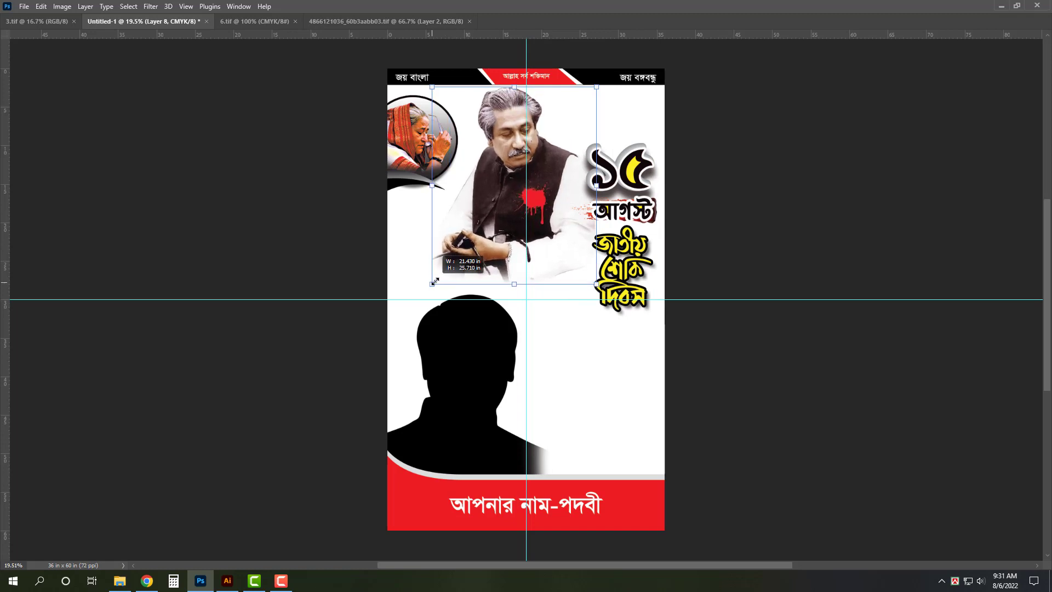
{"action": "left_click", "coordinate": [733, 183]}
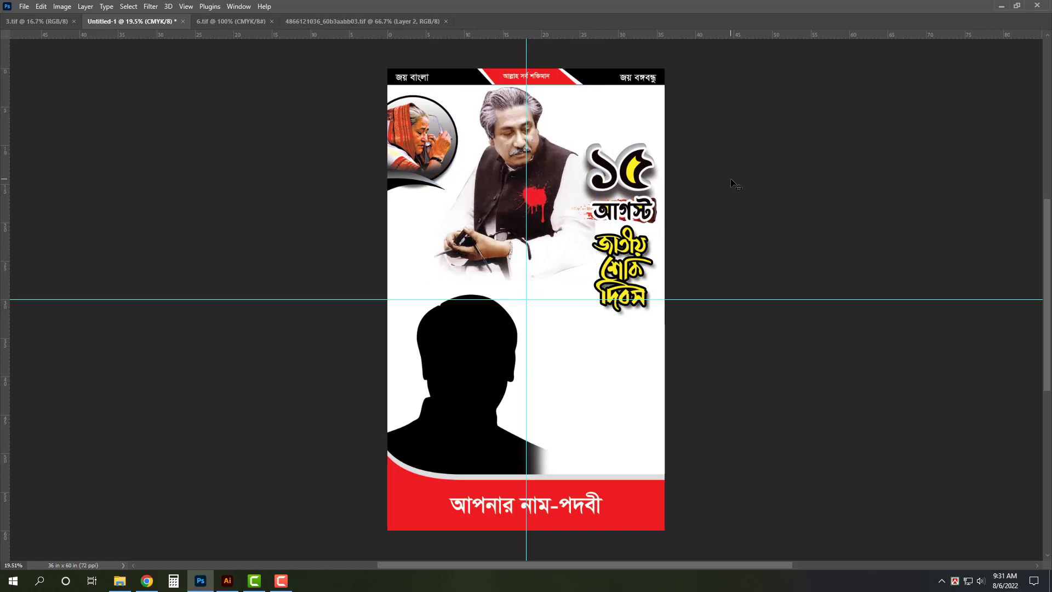
{"action": "scroll", "coordinate": [731, 181], "scroll_direction": "up", "scroll_amount": 1}
Draw a closed curved Pen path down the poster's right side and copy it to new Layer 15.
{"action": "key", "text": "Tab"}
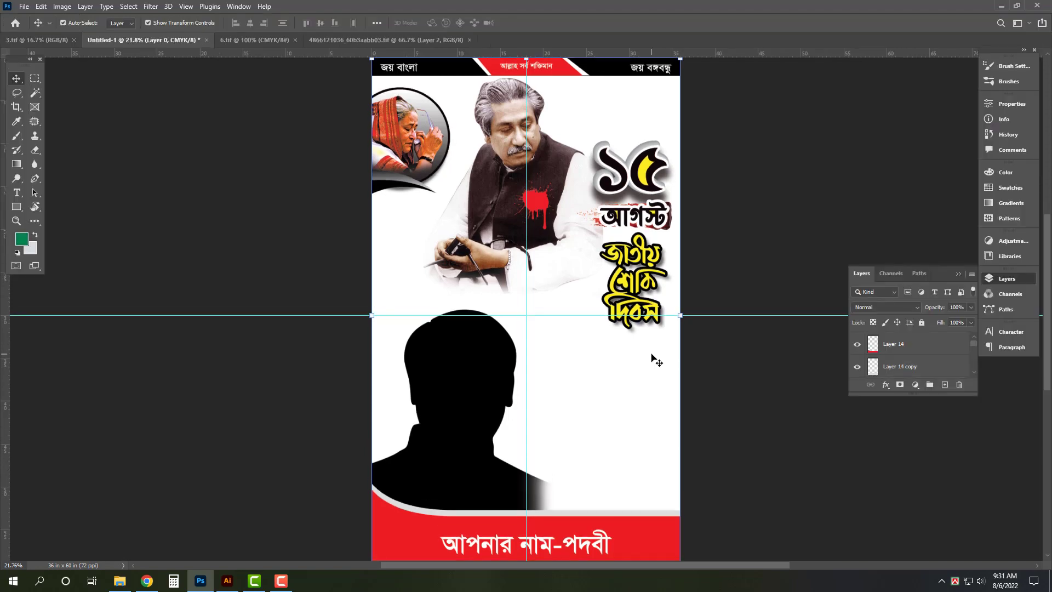
{"action": "key", "text": "ctrl+minus"}
{"action": "key", "text": "p"}
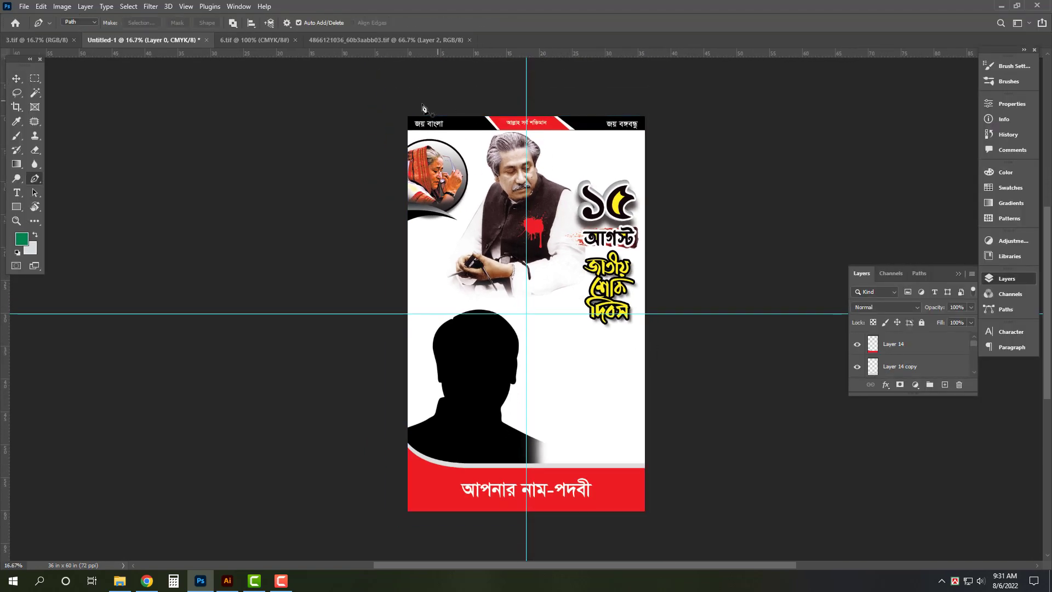
{"action": "scroll", "coordinate": [580, 299], "scroll_direction": "down", "scroll_amount": 3}
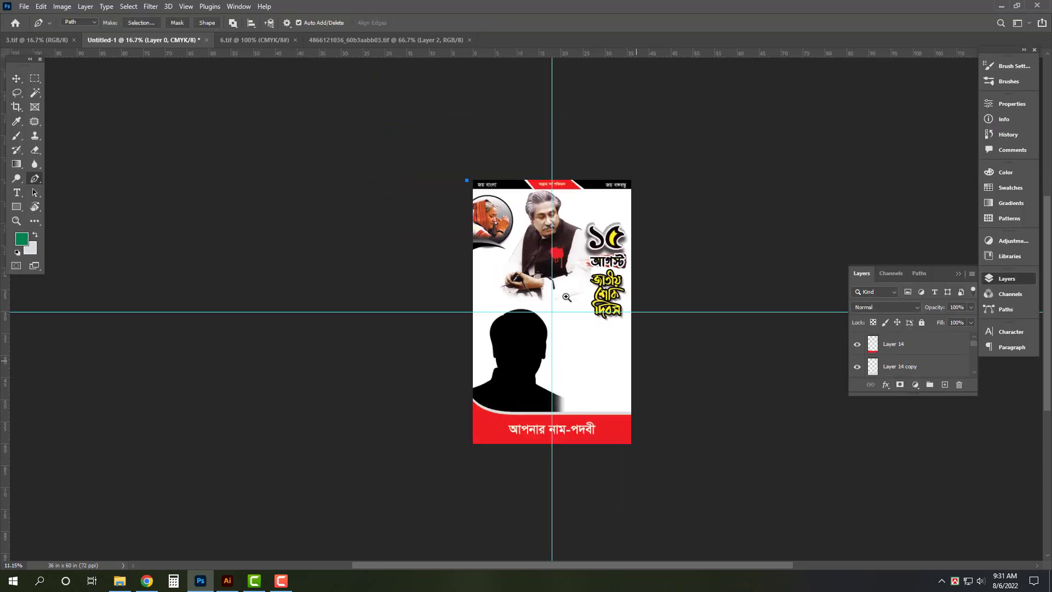
{"action": "left_click_drag", "start_coordinate": [636, 427], "coordinate": [656, 554]}
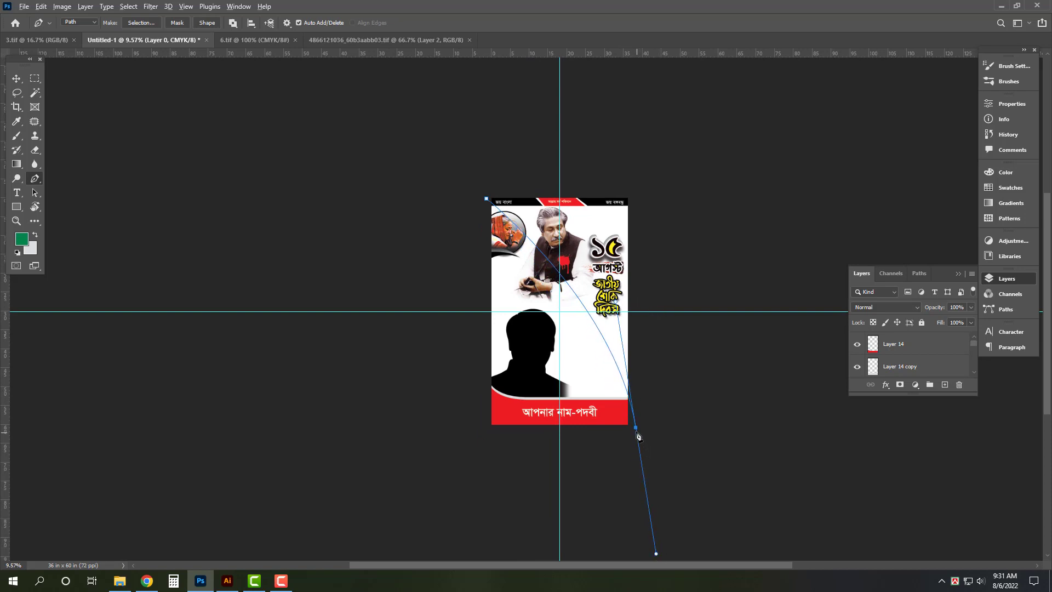
{"action": "left_click", "coordinate": [710, 122]}
{"action": "left_click", "coordinate": [435, 133]}
{"action": "key", "text": "ctrl+Return"}
{"action": "key", "text": "v"}
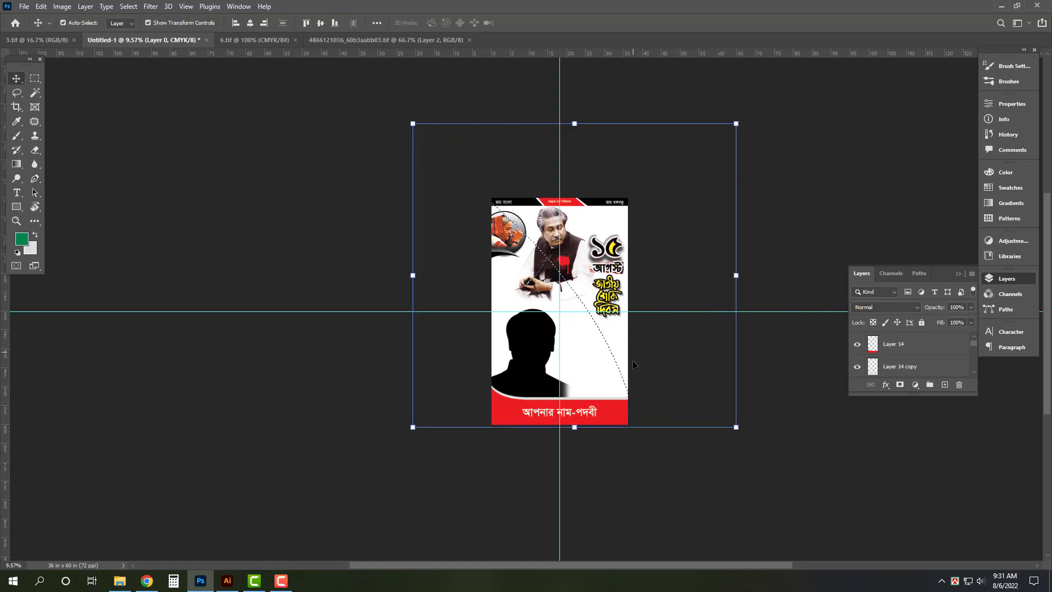
{"action": "key", "text": "ctrl+j"}
{"action": "key", "text": "ctrl+0"}
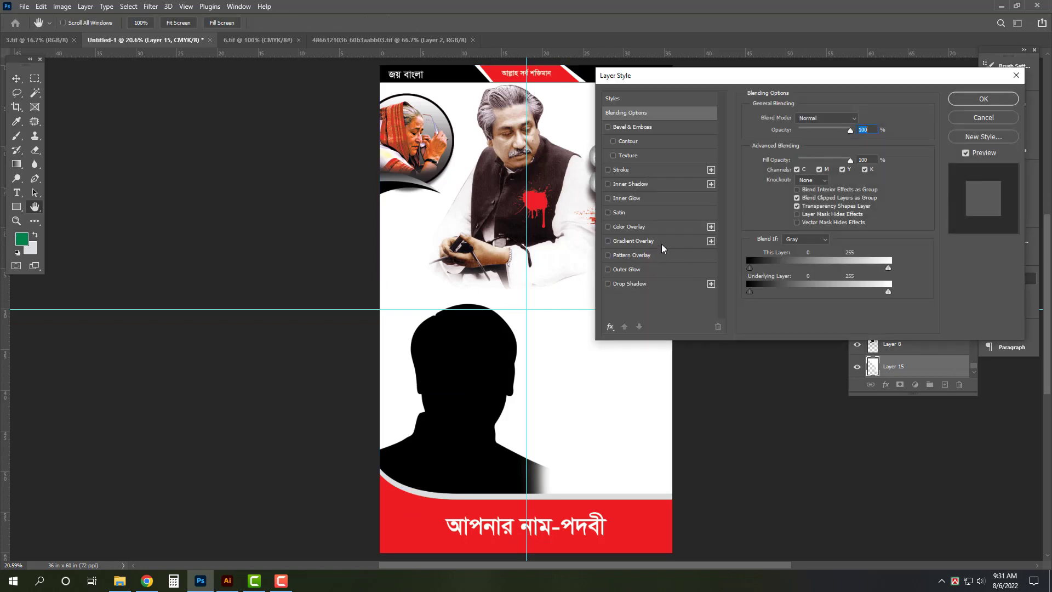
Apply a white-to-grey Gradient Overlay to Layer 15 and close the 6.tif document.
{"action": "left_click", "coordinate": [663, 241]}
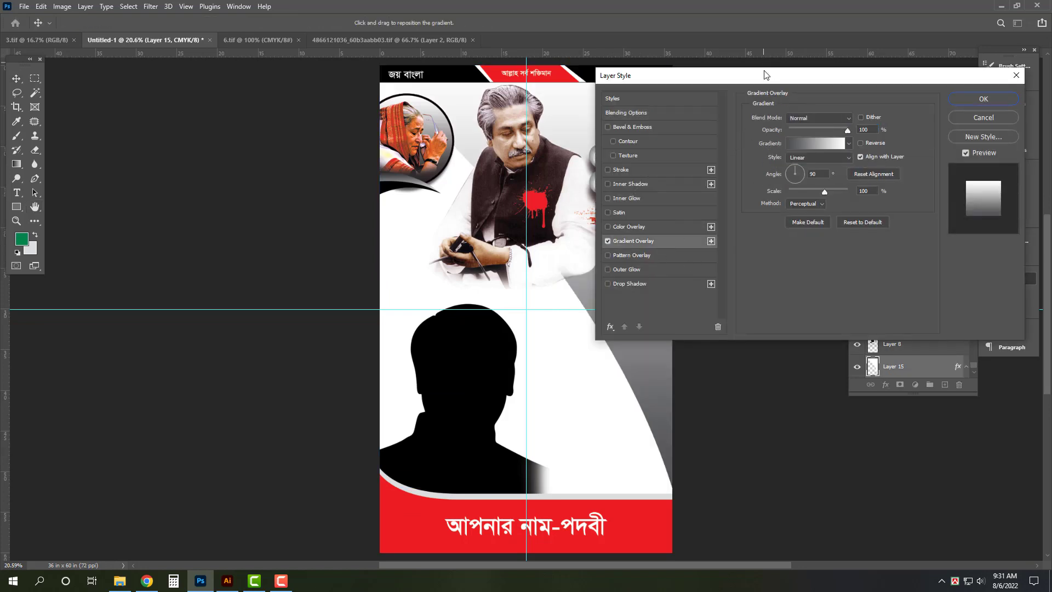
{"action": "mouse_move", "coordinate": [766, 75]}
{"action": "left_mouse_down"}
{"action": "mouse_move", "coordinate": [888, 109]}
{"action": "mouse_move", "coordinate": [812, 93]}
{"action": "left_mouse_up"}
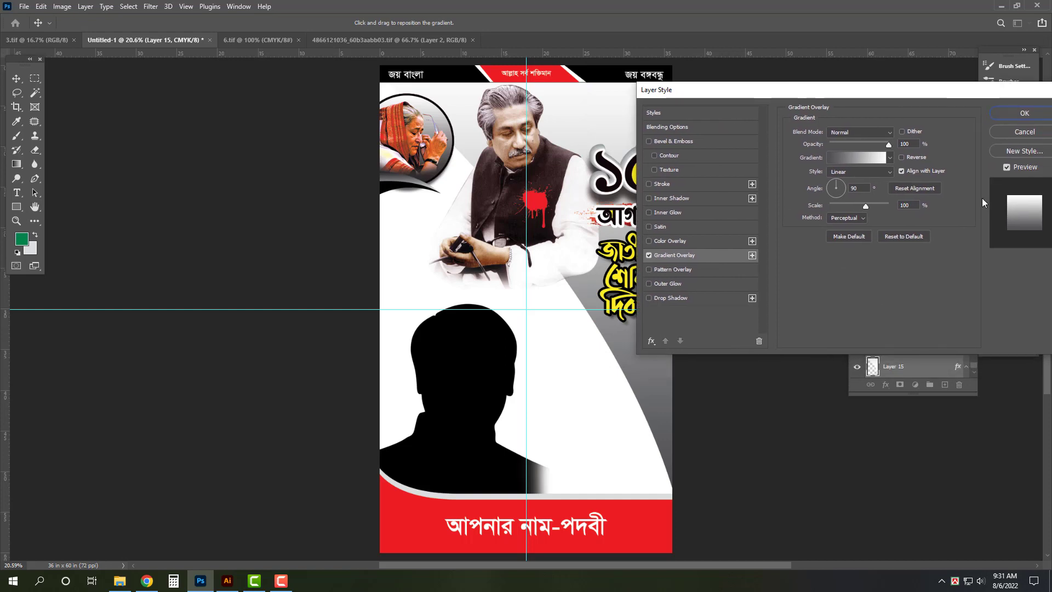
{"action": "left_click", "coordinate": [1038, 115]}
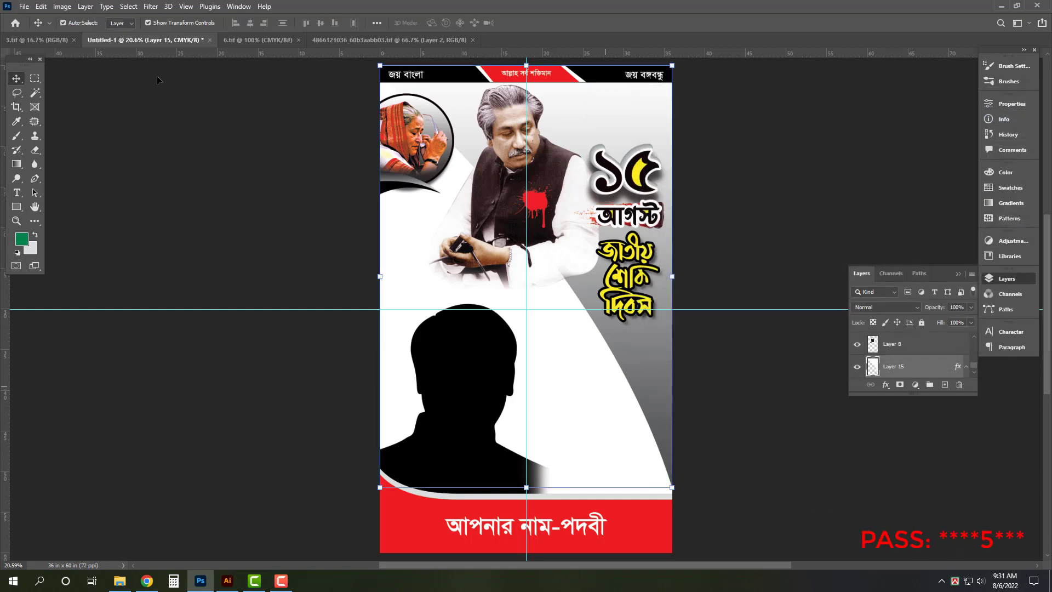
{"action": "left_click", "coordinate": [291, 39]}
{"action": "left_click", "coordinate": [298, 40]}
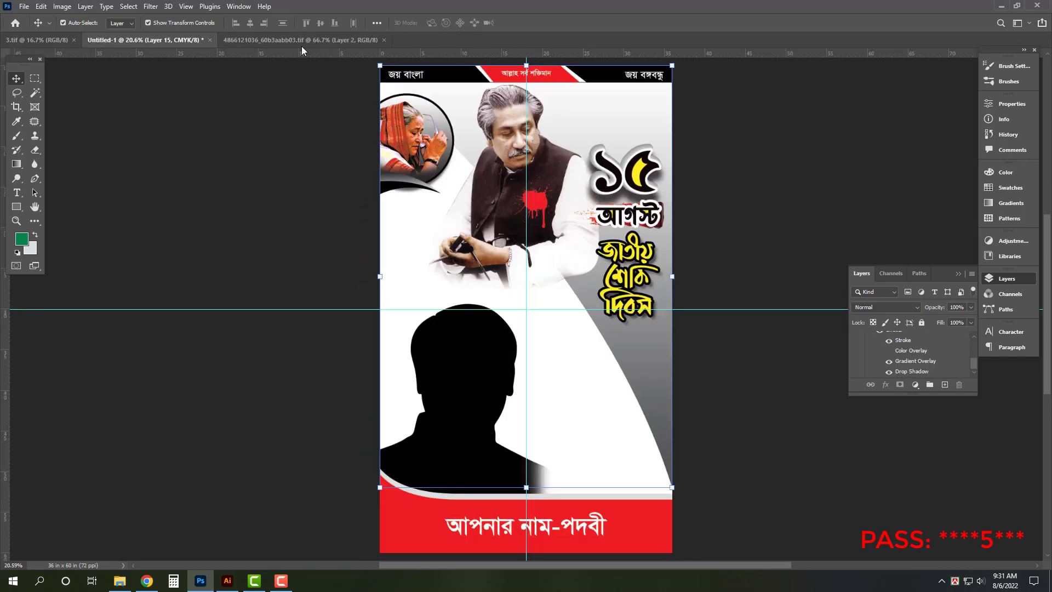
Close the source photo and drag the anniversary text block from 3.tif into the poster.
{"action": "key", "text": "ctrl+w"}
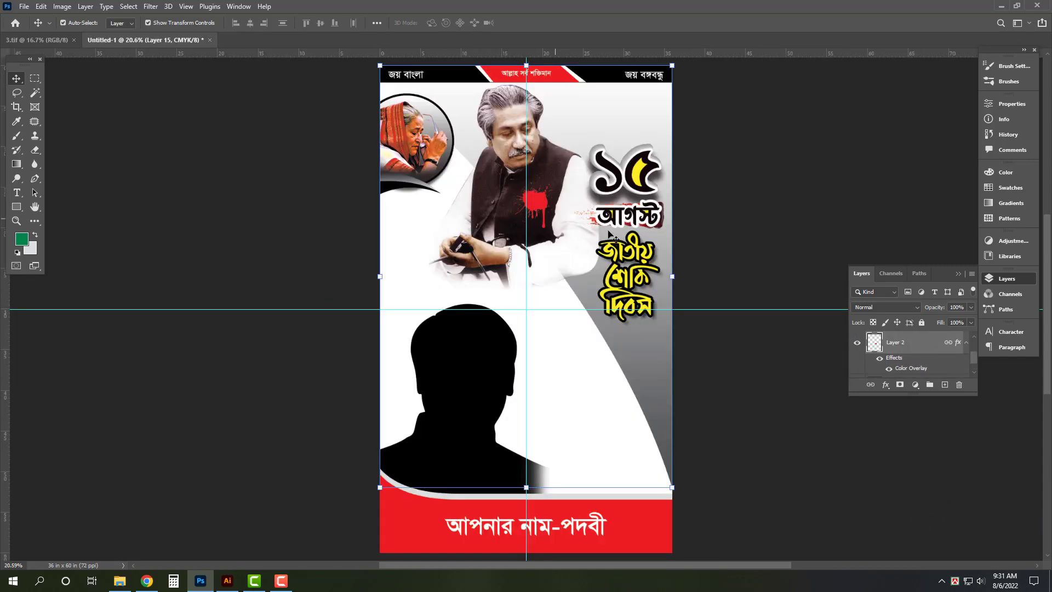
{"action": "left_click", "coordinate": [37, 40]}
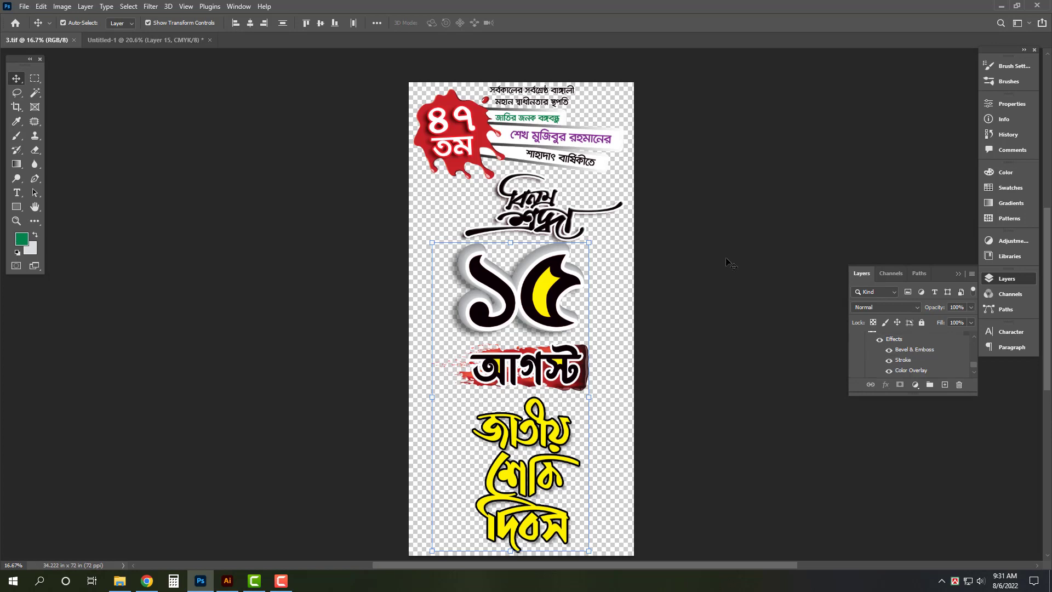
{"action": "left_click_drag", "start_coordinate": [472, 288], "coordinate": [622, 480]}
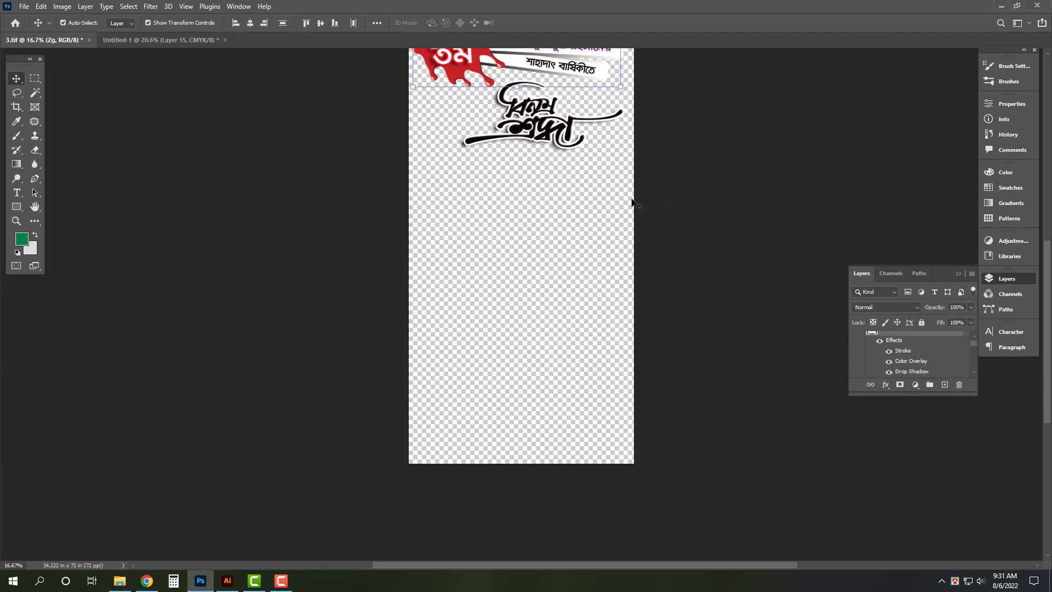
{"action": "left_click_drag", "start_coordinate": [281, 98], "coordinate": [143, 40]}
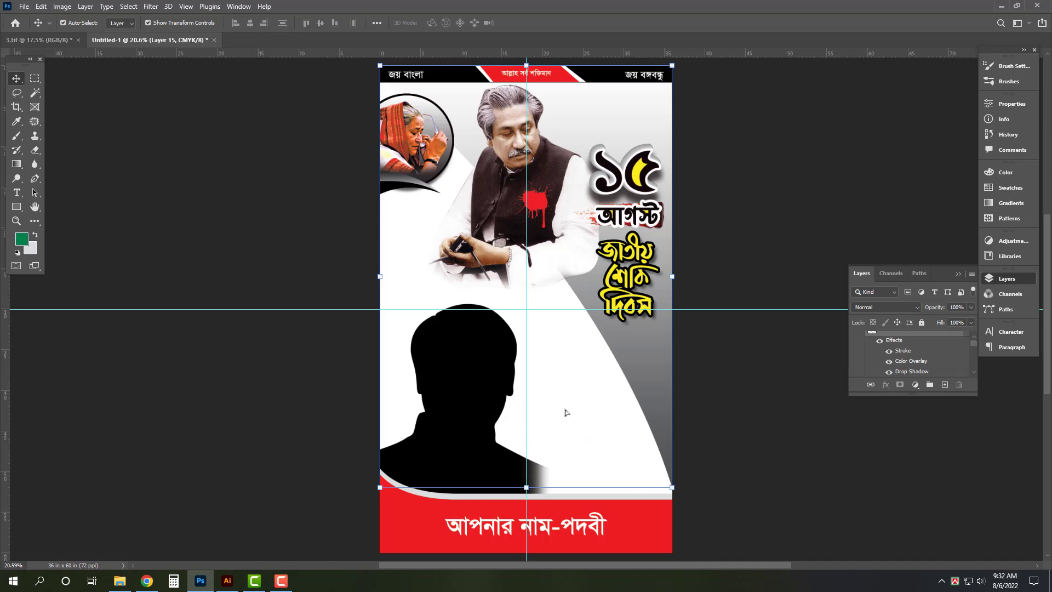
{"action": "left_click_drag", "start_coordinate": [565, 410], "coordinate": [564, 409]}
Scale the 47তম text block to about 53% at the poster's lower right, ignoring missing fonts.
{"action": "left_click", "coordinate": [704, 424]}
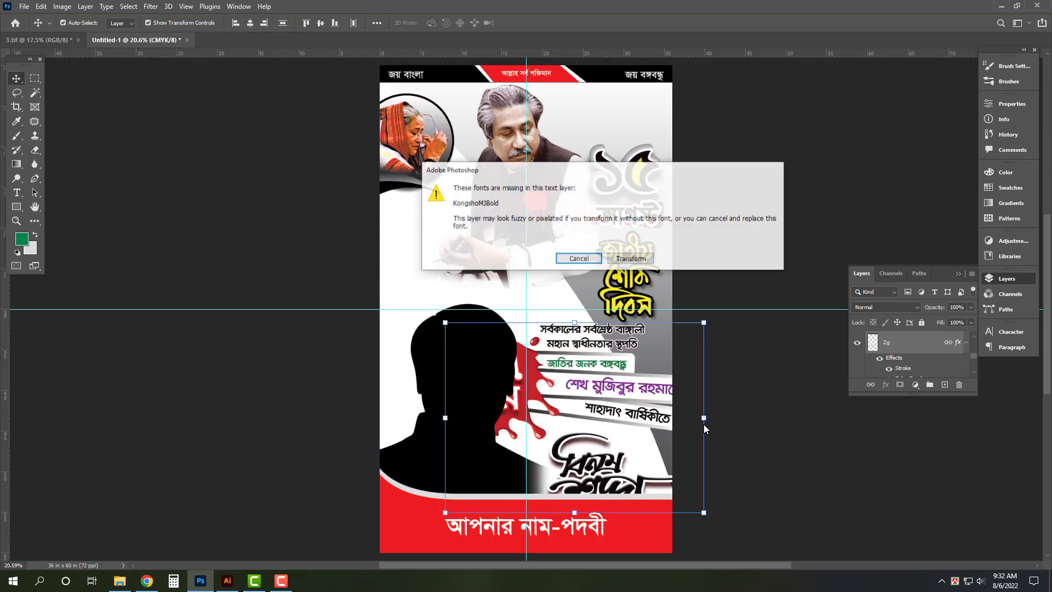
{"action": "left_click", "coordinate": [635, 258]}
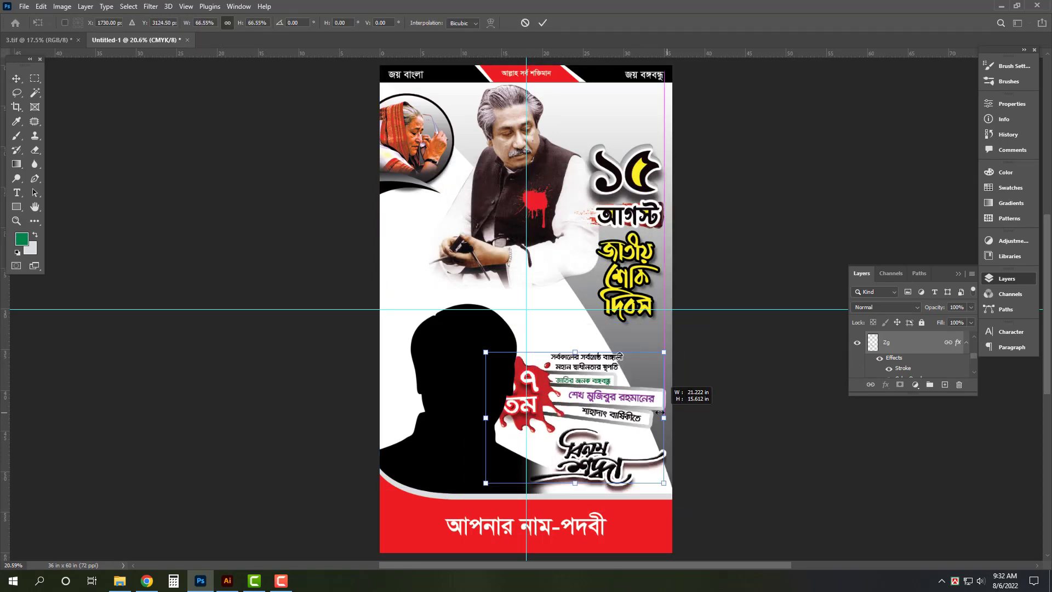
{"action": "mouse_move", "coordinate": [705, 417]}
{"action": "left_mouse_down"}
{"action": "mouse_move", "coordinate": [657, 417]}
{"action": "mouse_move", "coordinate": [643, 377]}
{"action": "left_mouse_up"}
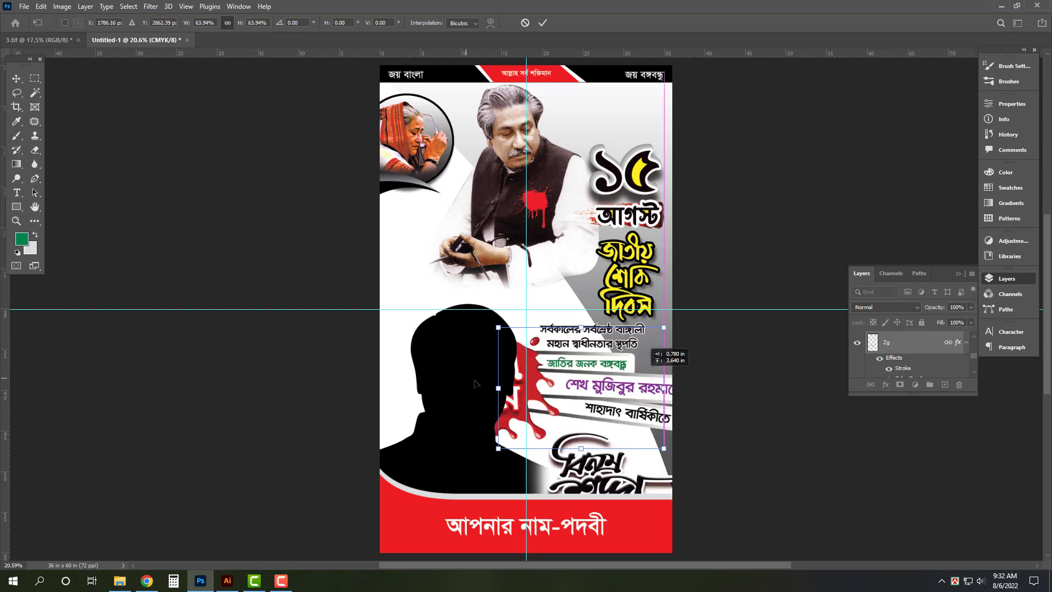
{"action": "left_click_drag", "start_coordinate": [497, 388], "coordinate": [526, 390]}
{"action": "key", "text": "Return"}
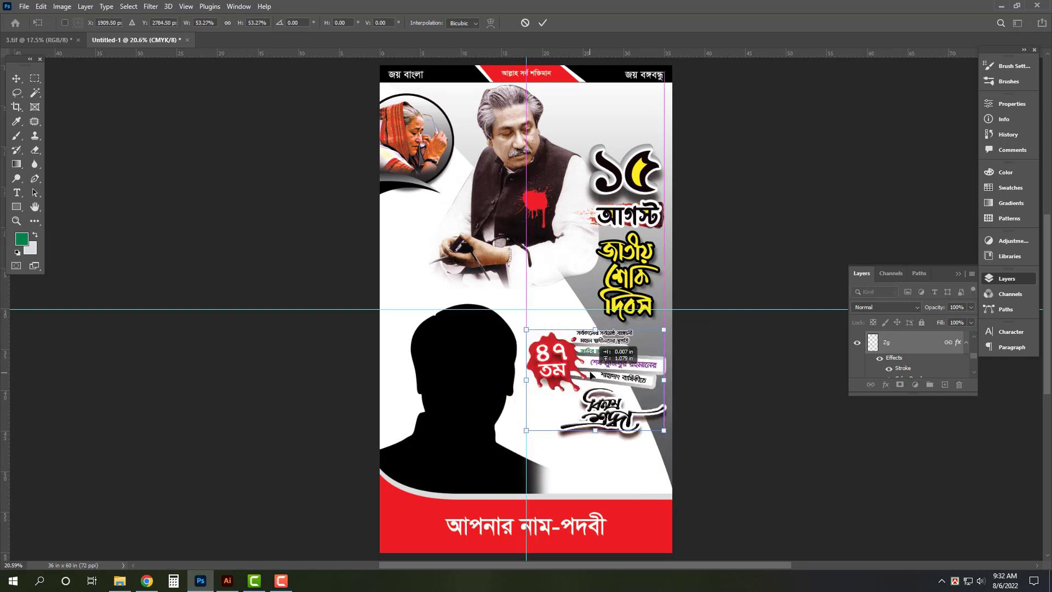
{"action": "left_click", "coordinate": [464, 363]}
Nudge the silhouette slightly left and up.
{"action": "left_click_drag", "start_coordinate": [463, 363], "coordinate": [450, 360]}
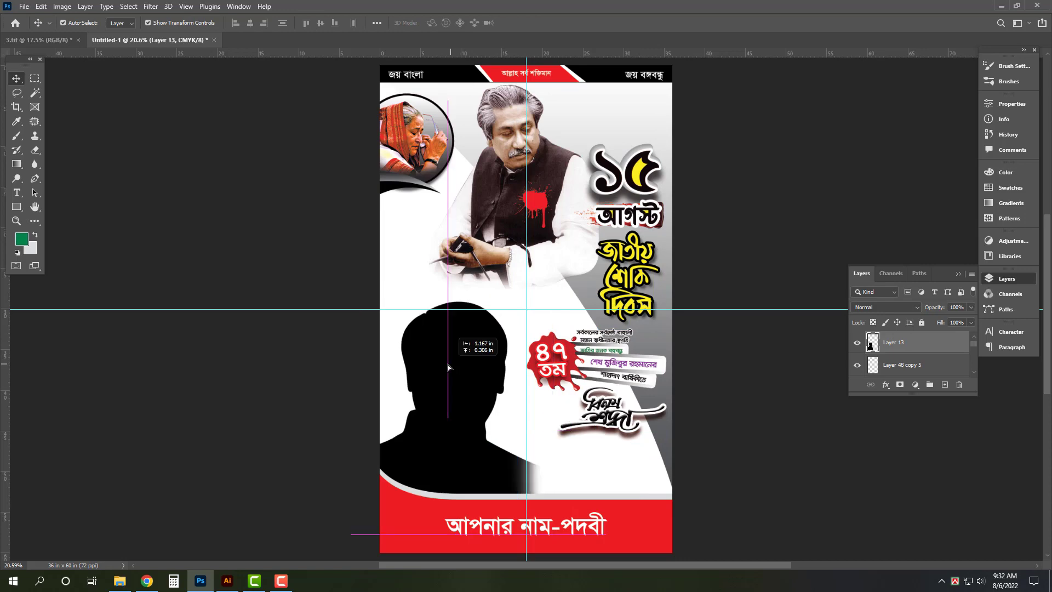
{"action": "left_click", "coordinate": [682, 496]}
{"action": "scroll", "coordinate": [748, 531], "scroll_direction": "up", "scroll_amount": 5}
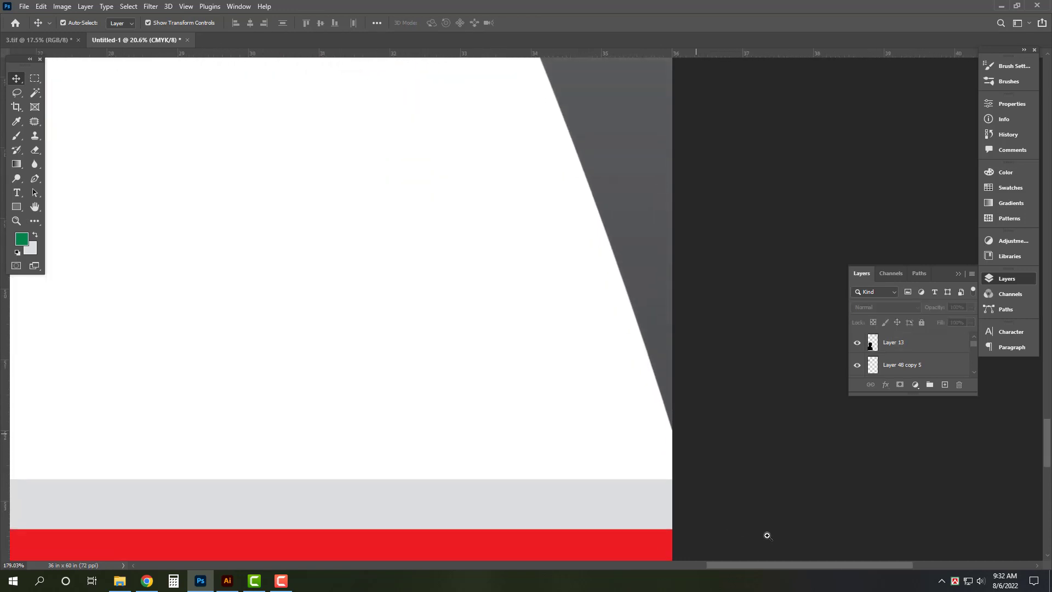
{"action": "scroll", "coordinate": [590, 392], "scroll_direction": "down", "scroll_amount": 3}
{"action": "scroll", "coordinate": [564, 381], "scroll_direction": "down", "scroll_amount": 1}
Move the বিনম্র শ্রদ্ধা calligraphy lower and stretch it taller beside the silhouette.
{"action": "left_click_drag", "start_coordinate": [519, 245], "coordinate": [523, 358]}
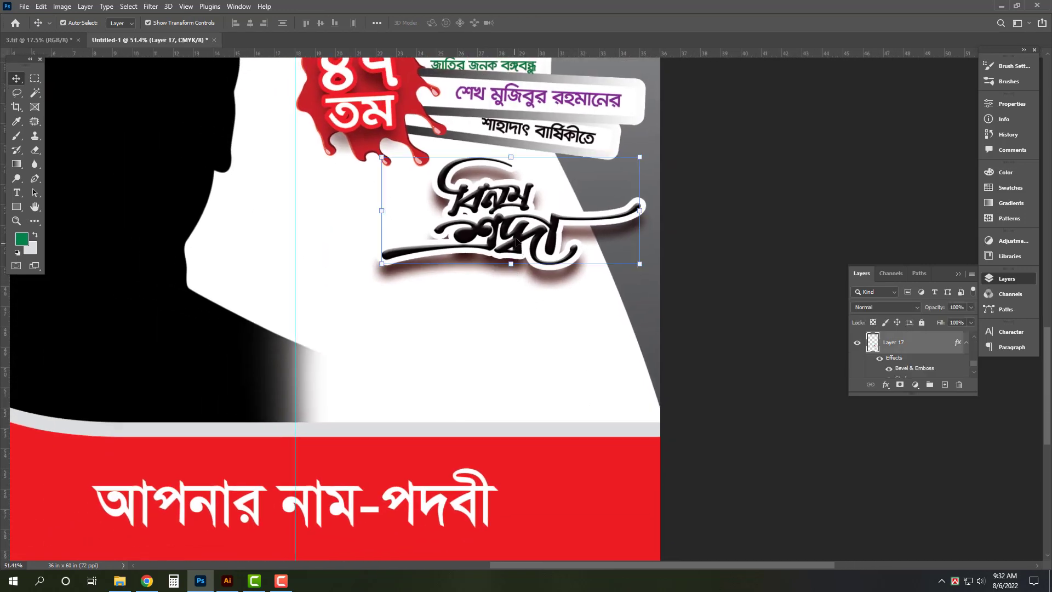
{"action": "key", "text": "ctrl+t"}
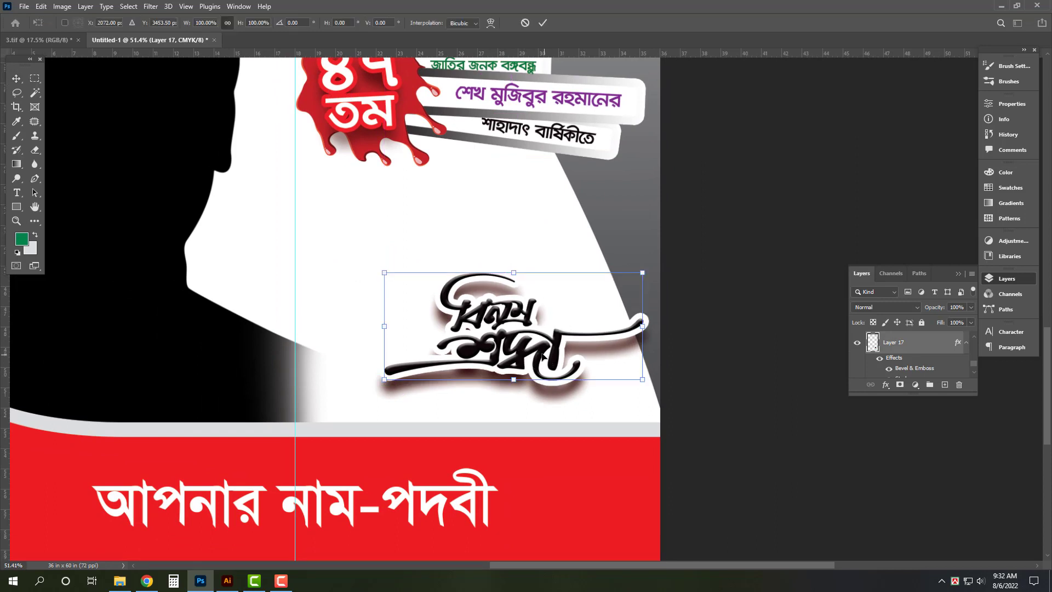
{"action": "left_click_drag", "start_coordinate": [515, 272], "coordinate": [522, 191]}
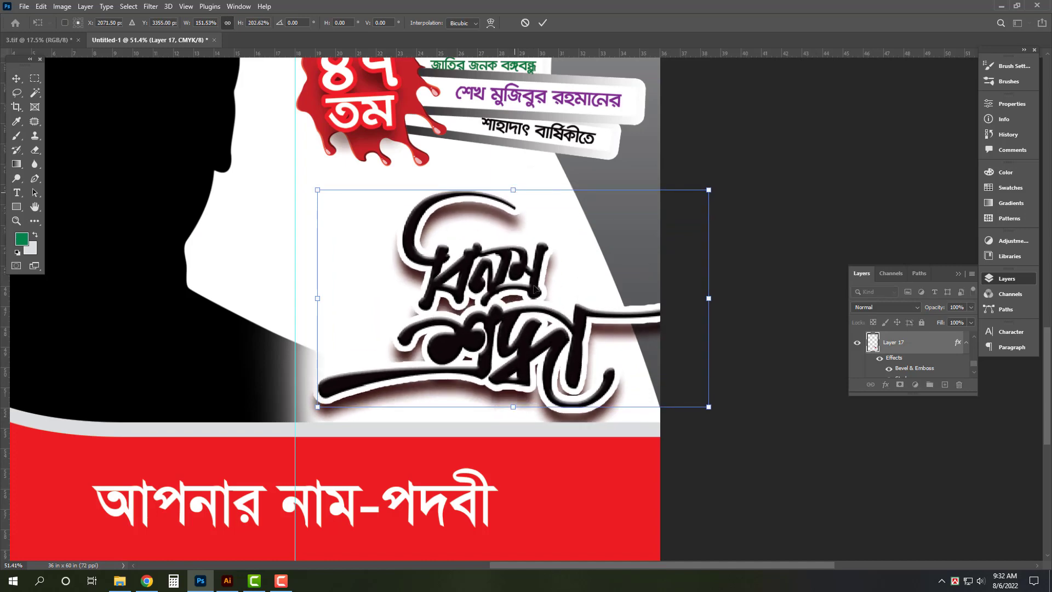
{"action": "left_click_drag", "start_coordinate": [531, 349], "coordinate": [522, 336]}
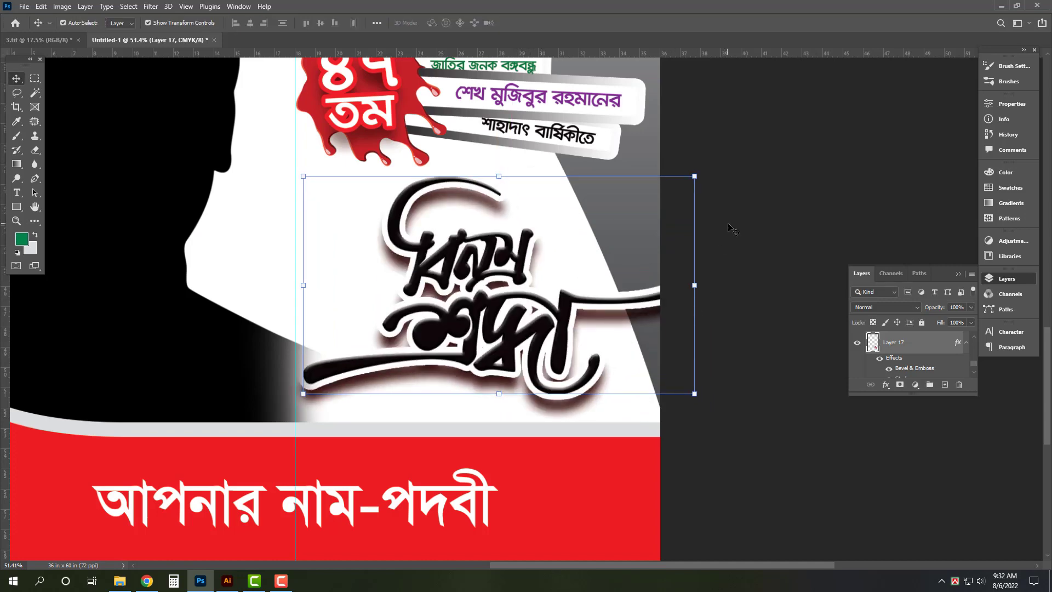
{"action": "key", "text": "Return"}
{"action": "key", "text": "ctrl+0"}
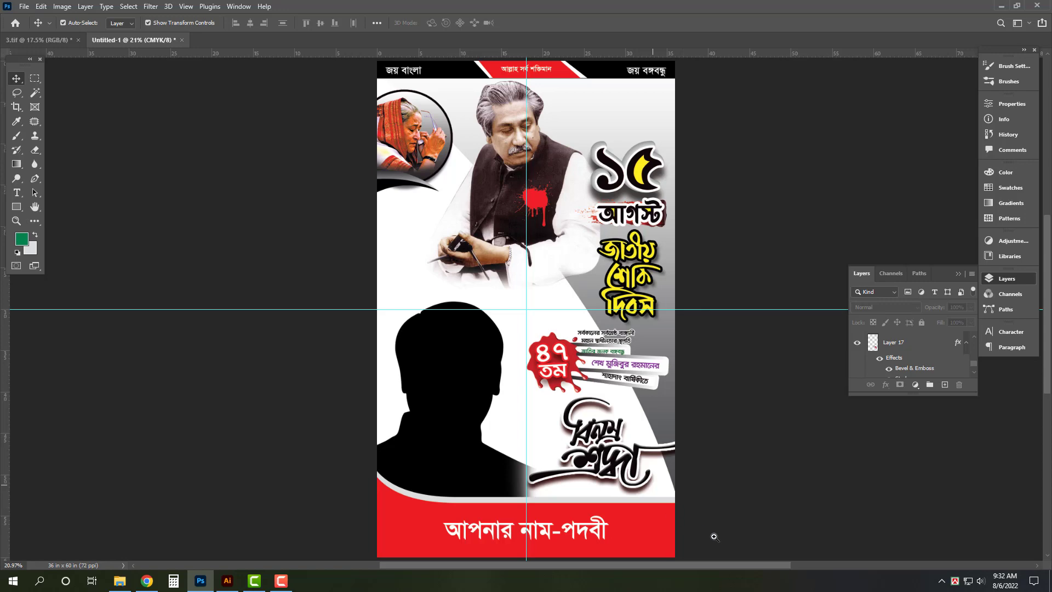
{"action": "scroll", "coordinate": [714, 536], "scroll_direction": "up", "scroll_amount": 5}
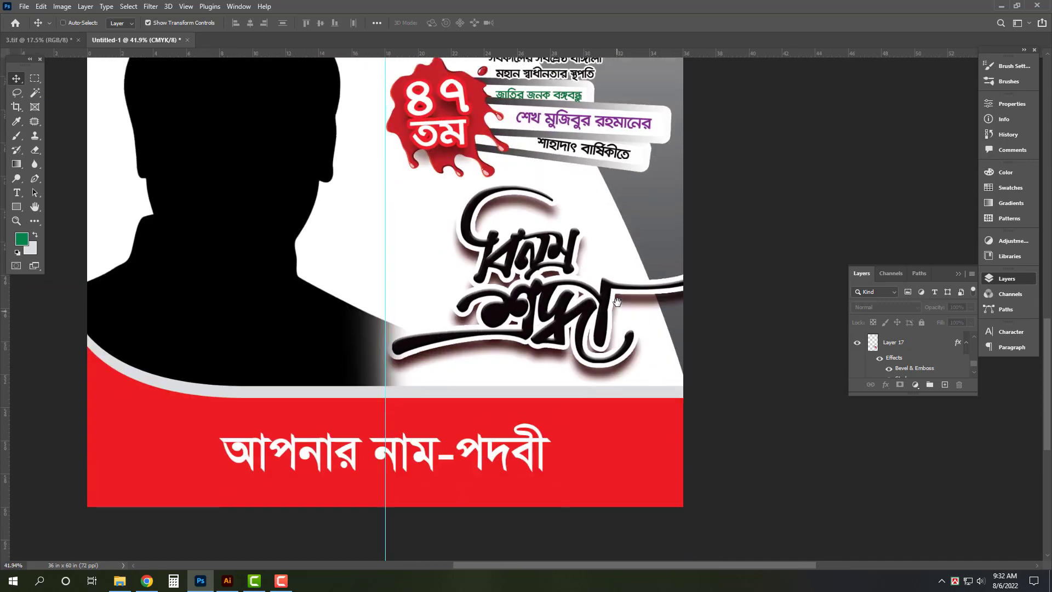
Set the background colour to red, CMYK 0/100/100/0.
{"action": "left_click_drag", "start_coordinate": [714, 537], "coordinate": [617, 301]}
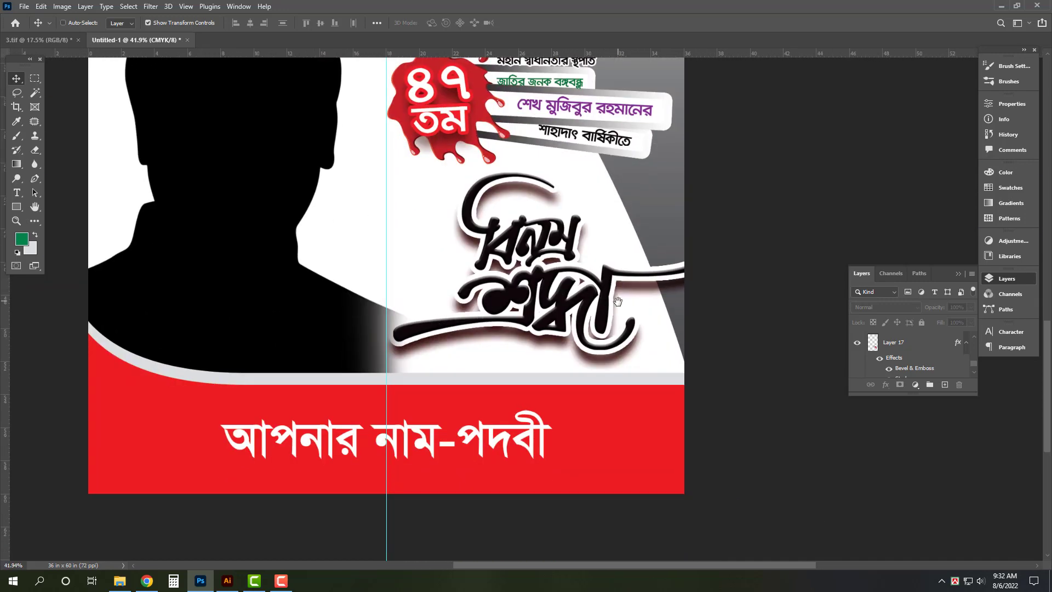
{"action": "left_click", "coordinate": [570, 290]}
{"action": "scroll", "coordinate": [383, 268], "scroll_direction": "up", "scroll_amount": 1}
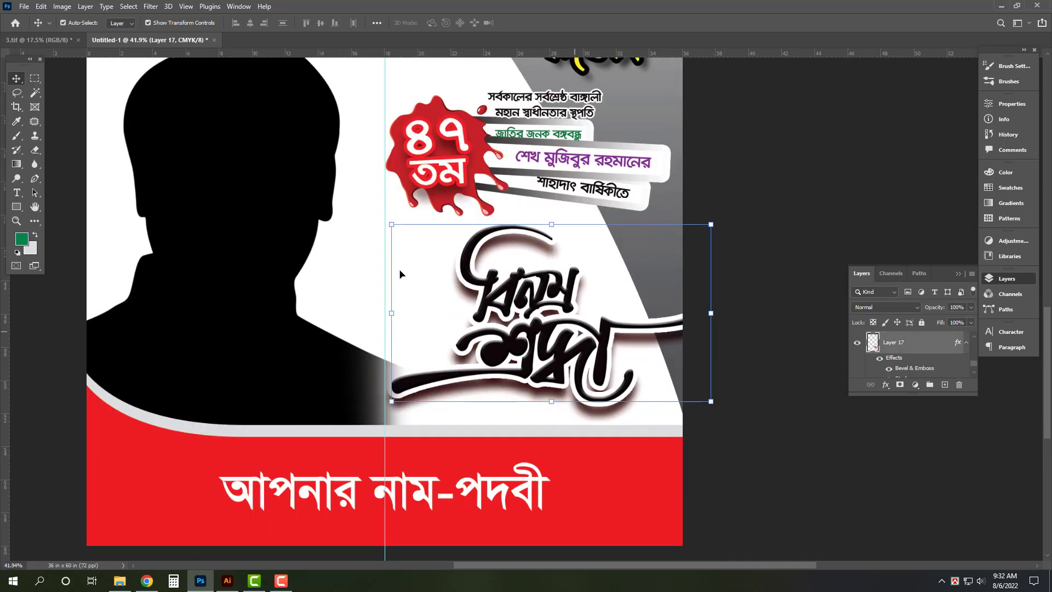
{"action": "left_click", "coordinate": [30, 249]}
{"action": "key", "text": "Tab"}
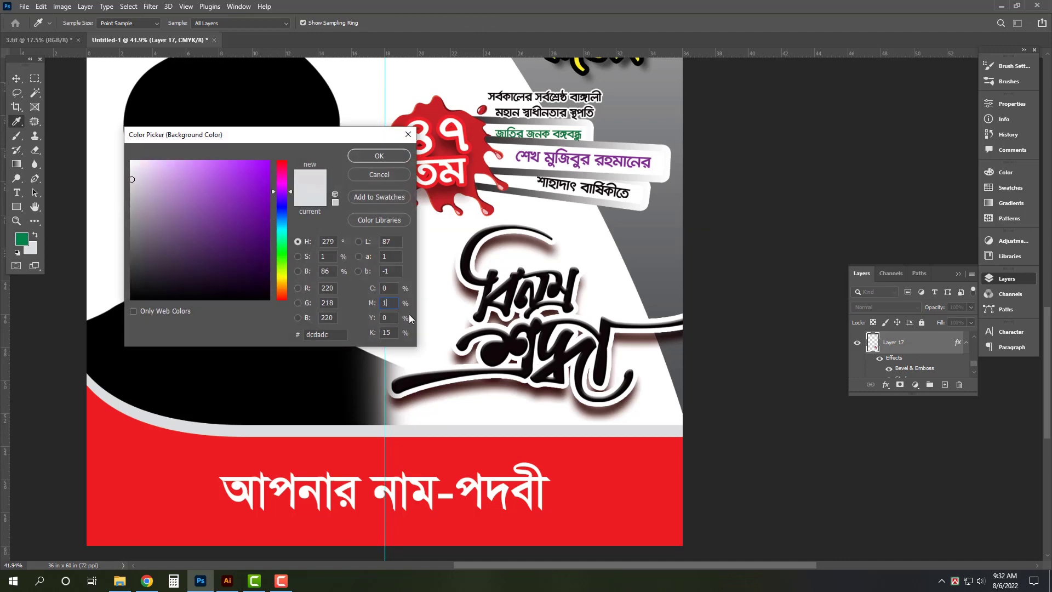
{"action": "type", "text": "100"}
{"action": "key", "text": "Tab"}
{"action": "type", "text": "100"}
{"action": "key", "text": "Return"}
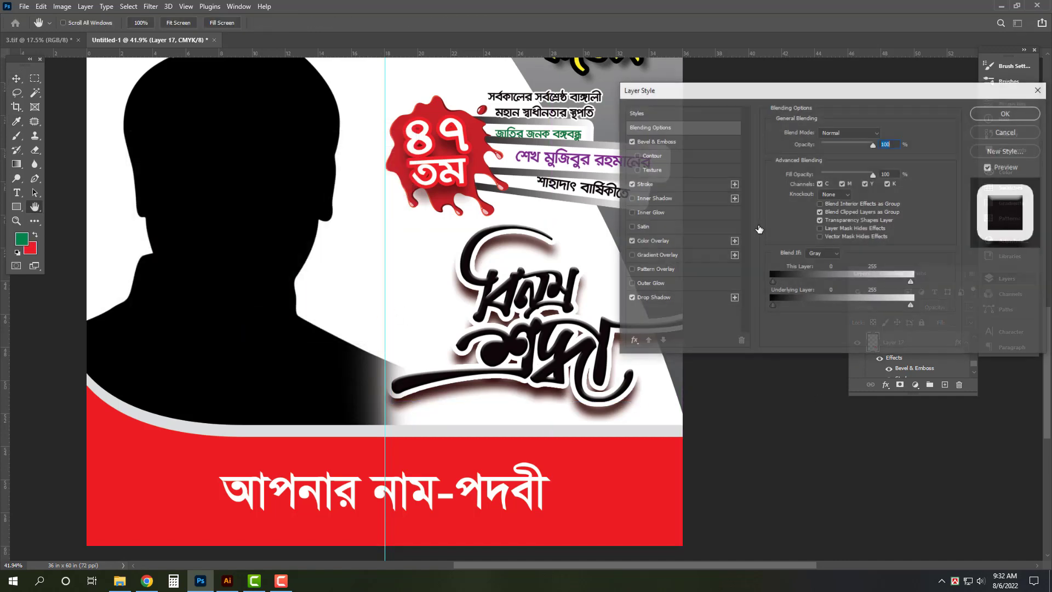
Fit the poster in view and close 3.tif without saving.
{"action": "key", "text": "Return"}
{"action": "left_click", "coordinate": [608, 316]}
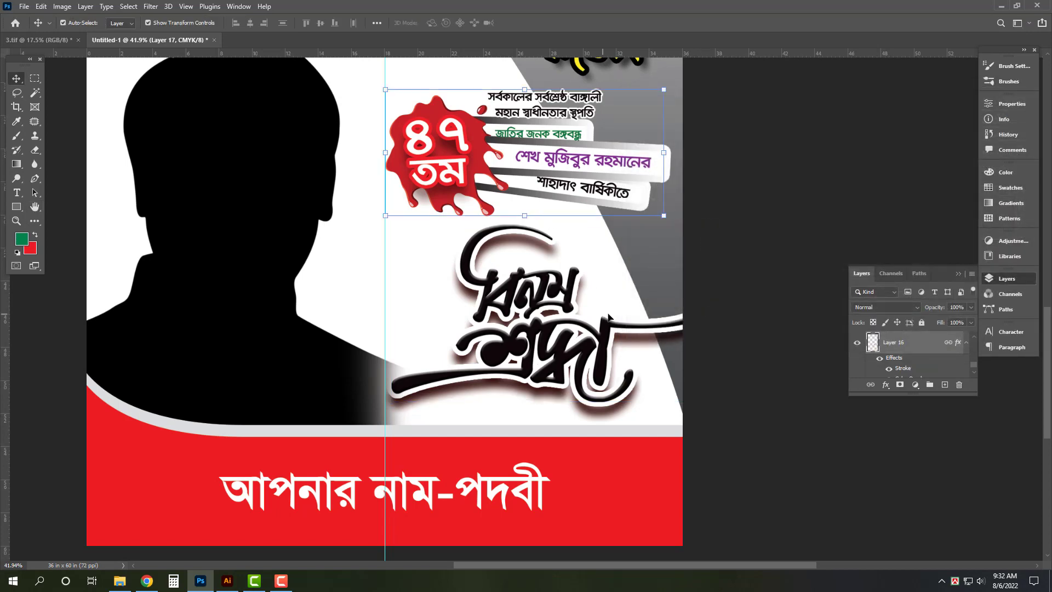
{"action": "left_click", "coordinate": [749, 208]}
{"action": "key", "text": "ctrl+0"}
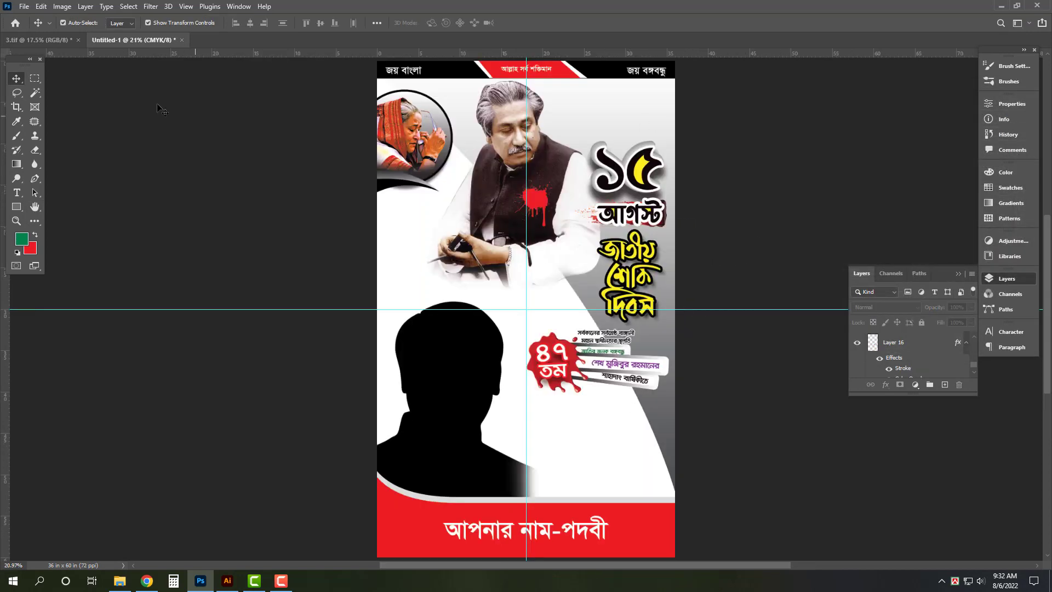
{"action": "left_click", "coordinate": [55, 40]}
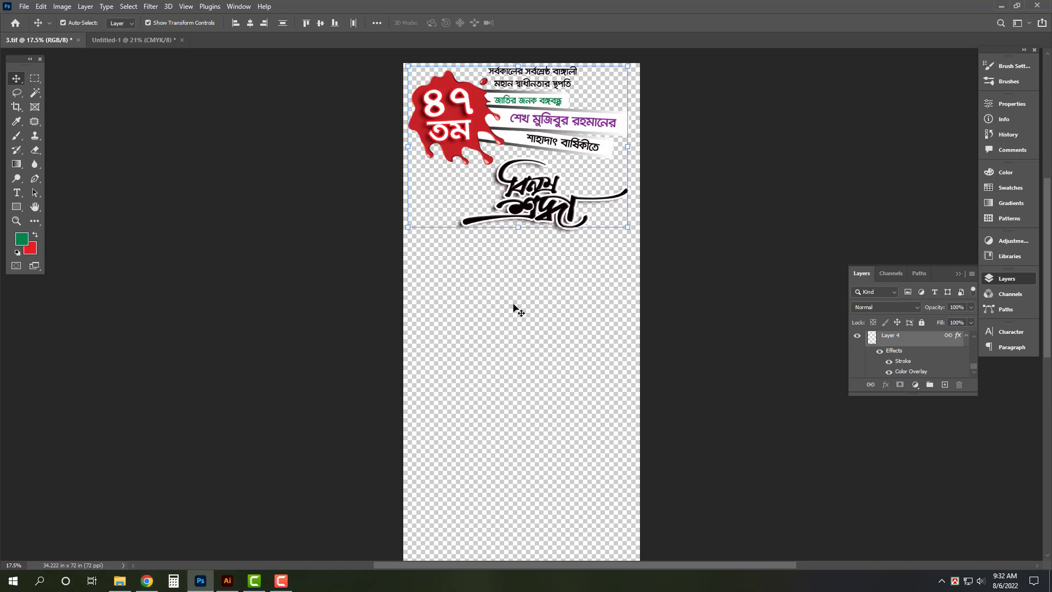
{"action": "key", "text": "ctrl+w"}
{"action": "key", "text": "Return"}
Open file 5 in Photoshop and drag its black আমরা শোকাহত banner onto the poster's upper right.
{"action": "left_click", "coordinate": [119, 580]}
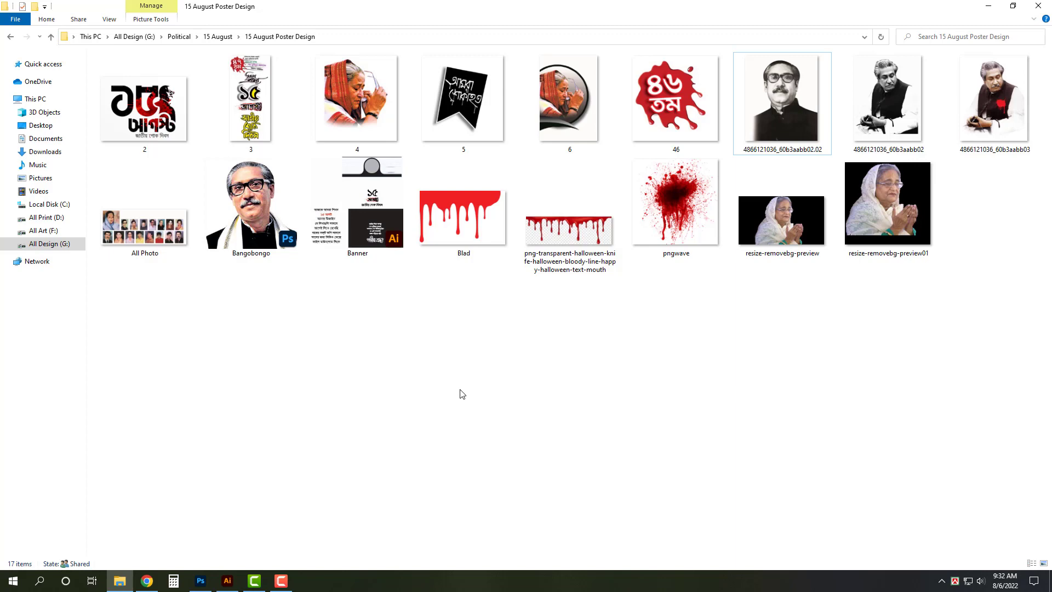
{"action": "mouse_move", "coordinate": [485, 134]}
{"action": "left_mouse_down"}
{"action": "mouse_move", "coordinate": [206, 587]}
{"action": "mouse_move", "coordinate": [562, 40]}
{"action": "left_mouse_up"}
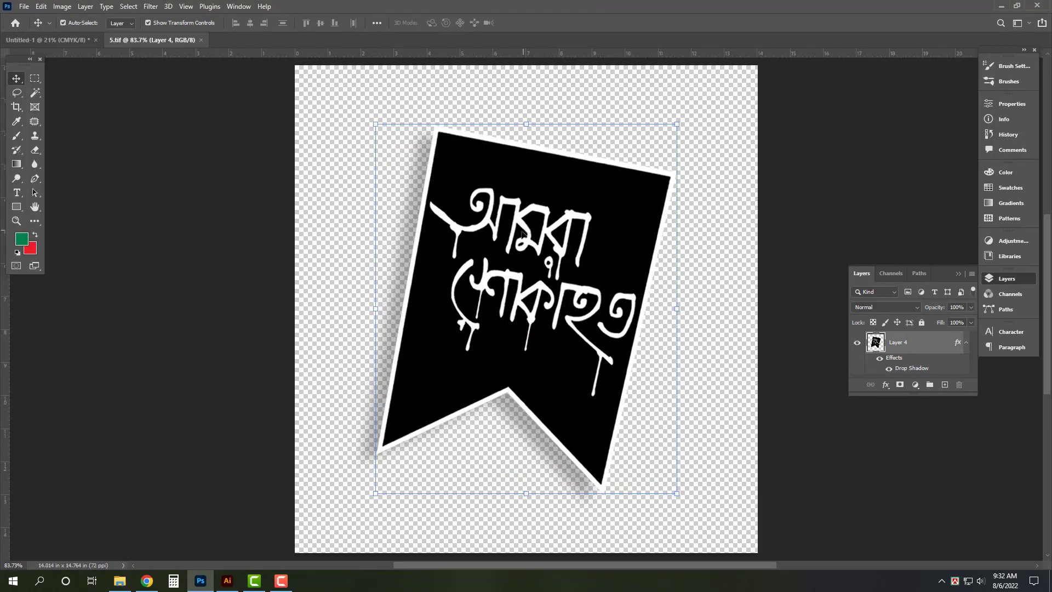
{"action": "mouse_move", "coordinate": [522, 233]}
{"action": "left_mouse_down"}
{"action": "mouse_move", "coordinate": [97, 23]}
{"action": "mouse_move", "coordinate": [331, 192]}
{"action": "left_mouse_up"}
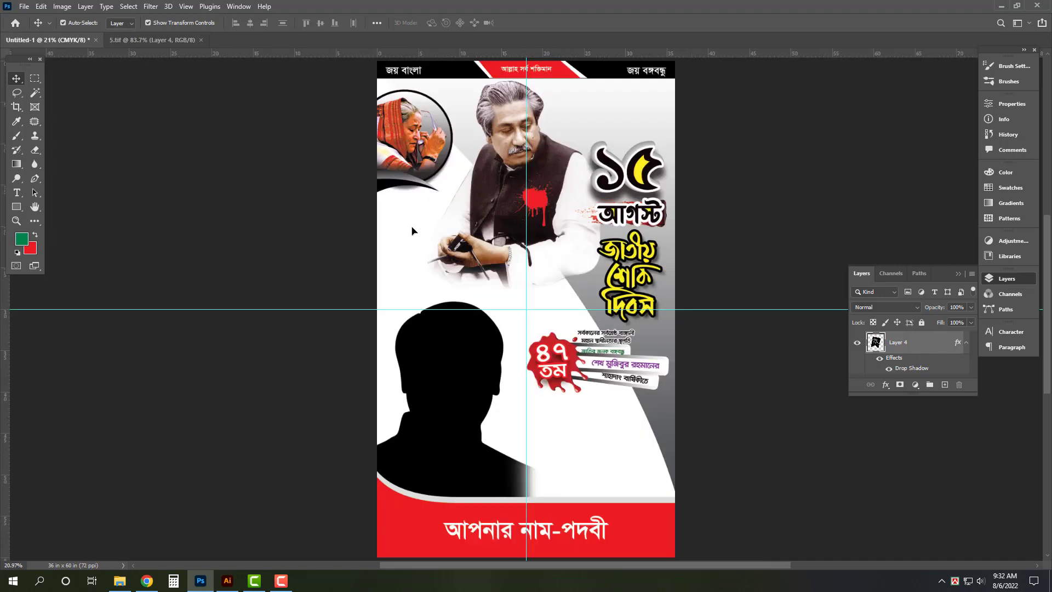
{"action": "mouse_move", "coordinate": [412, 230]}
{"action": "left_mouse_down"}
{"action": "mouse_move", "coordinate": [407, 237]}
{"action": "mouse_move", "coordinate": [631, 145]}
{"action": "mouse_move", "coordinate": [621, 117]}
{"action": "left_mouse_up"}
{"action": "key", "text": "ctrl+t"}
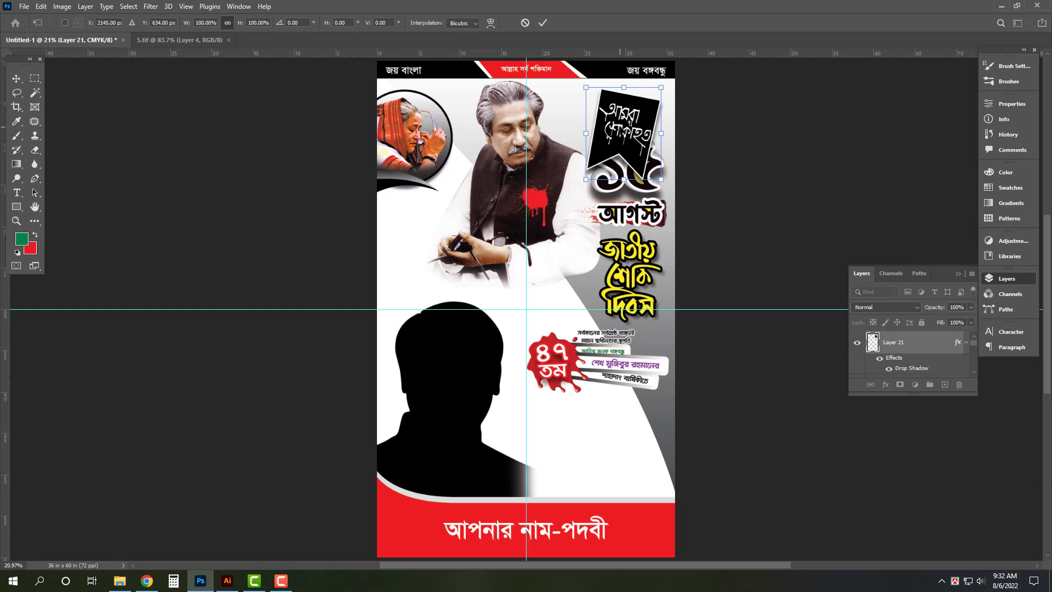
Shrink the banner into the top right and move the ১৫ আগস্ট title down beneath it, resized.
{"action": "left_click_drag", "start_coordinate": [588, 172], "coordinate": [599, 161]}
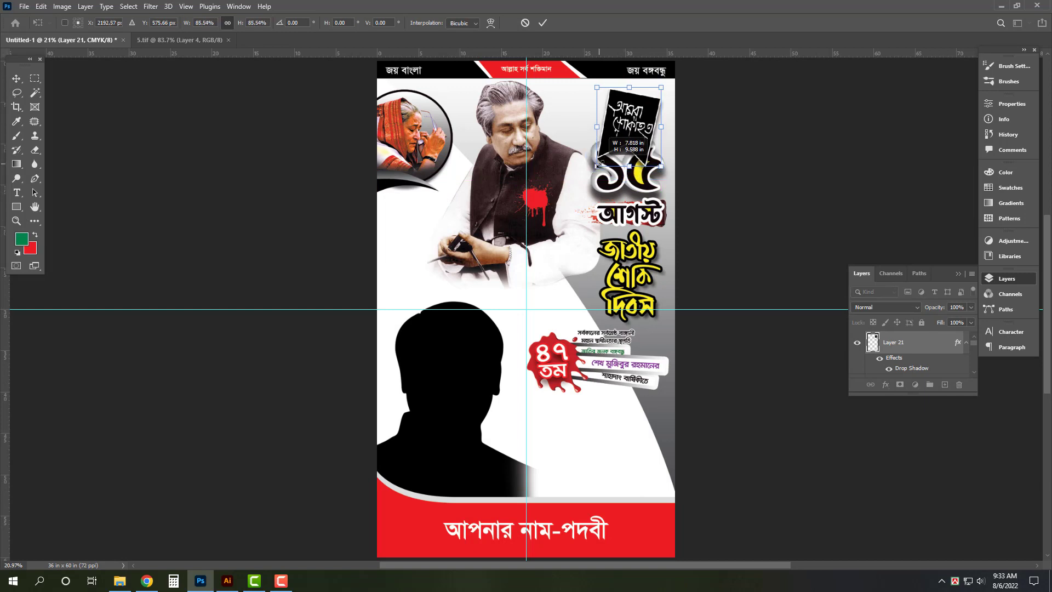
{"action": "key", "text": "Return"}
{"action": "left_click", "coordinate": [682, 234]}
{"action": "key", "text": "ctrl+alt+a"}
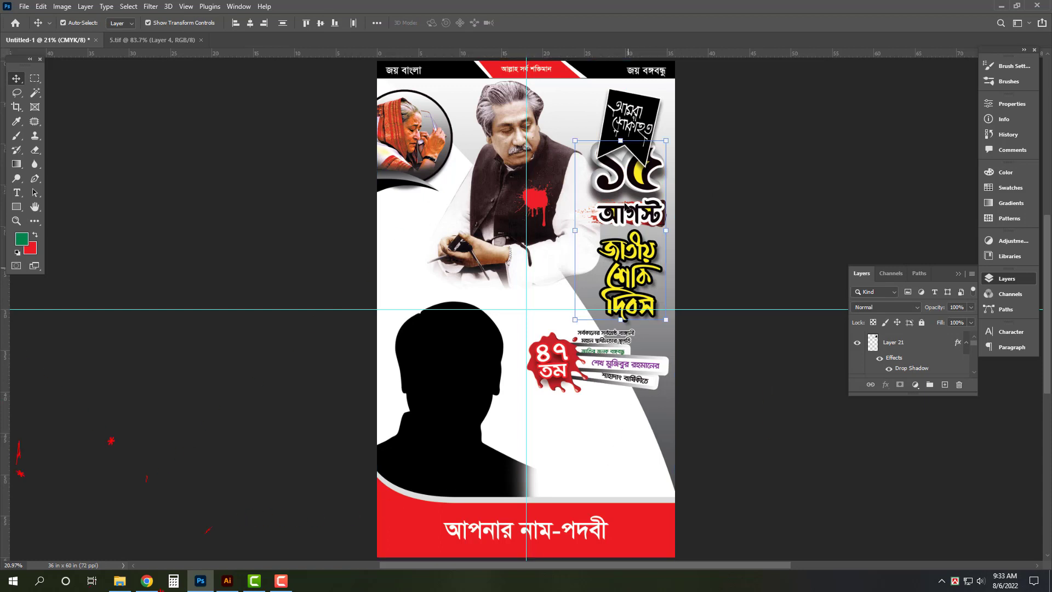
{"action": "left_click_drag", "start_coordinate": [641, 194], "coordinate": [642, 227]}
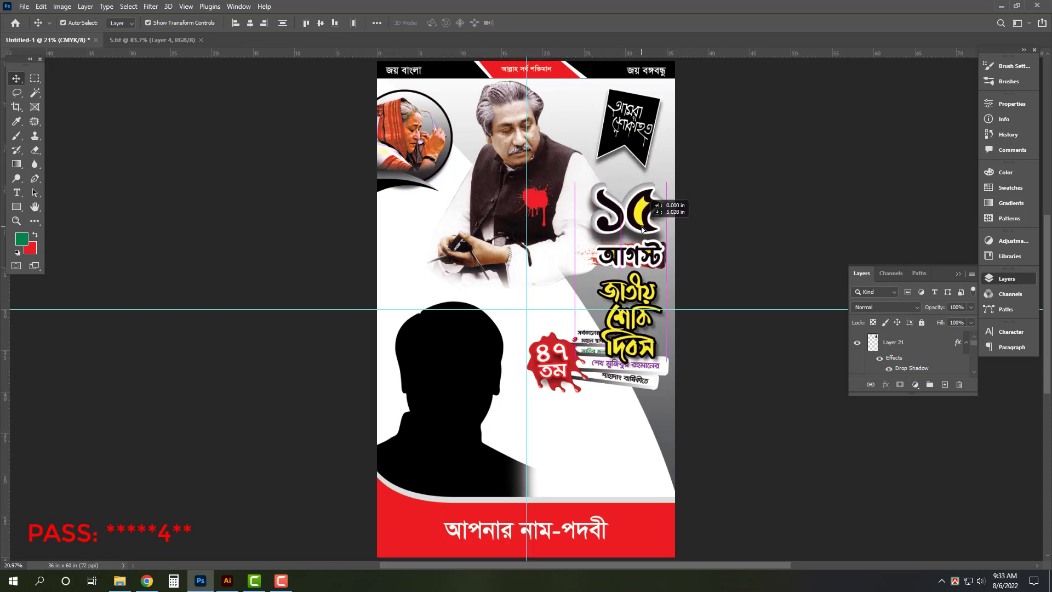
{"action": "left_click_drag", "start_coordinate": [574, 362], "coordinate": [586, 345]}
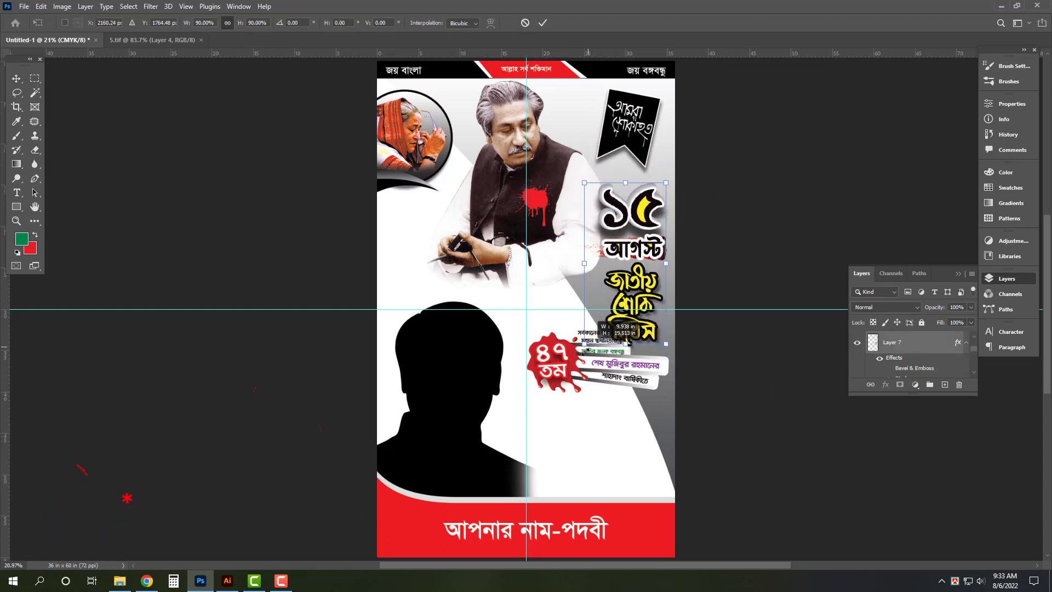
{"action": "left_click_drag", "start_coordinate": [626, 190], "coordinate": [628, 187]}
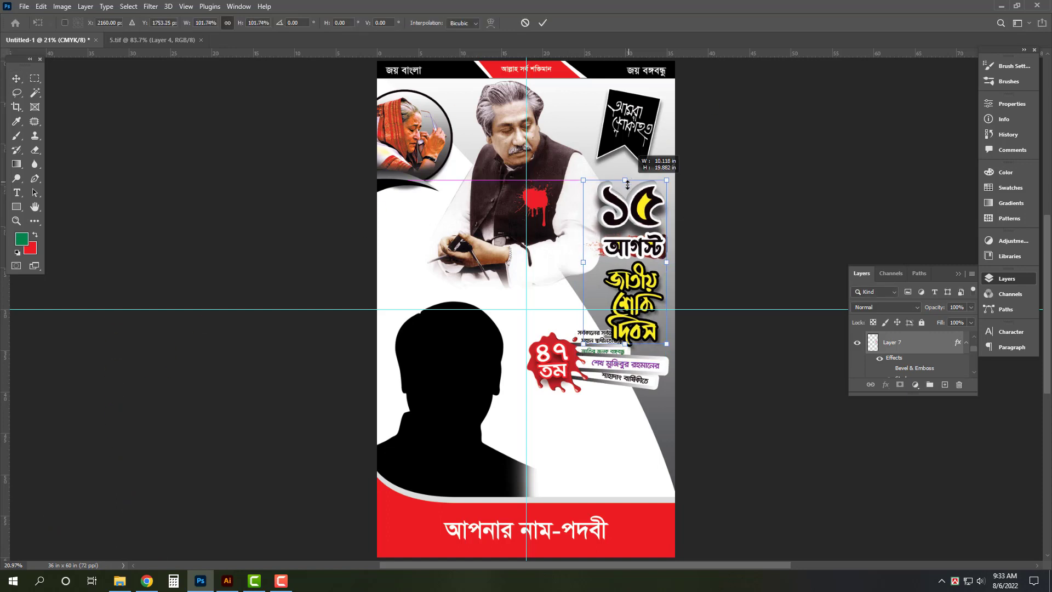
{"action": "key", "text": "Return"}
Narrow the portrait photo slightly and erase its edges.
{"action": "left_click", "coordinate": [587, 189]}
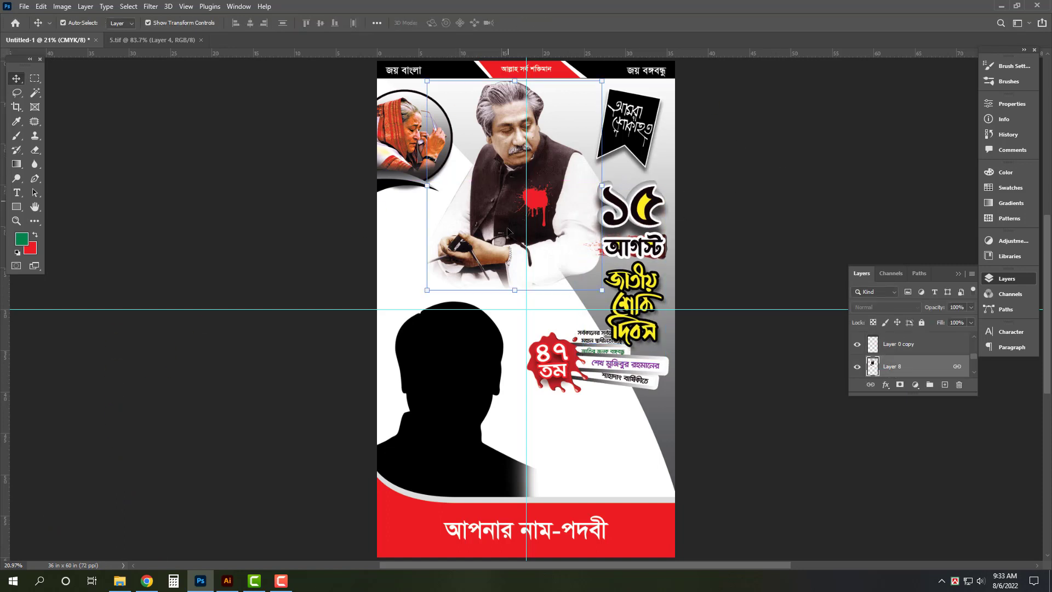
{"action": "left_click_drag", "start_coordinate": [599, 189], "coordinate": [596, 189]}
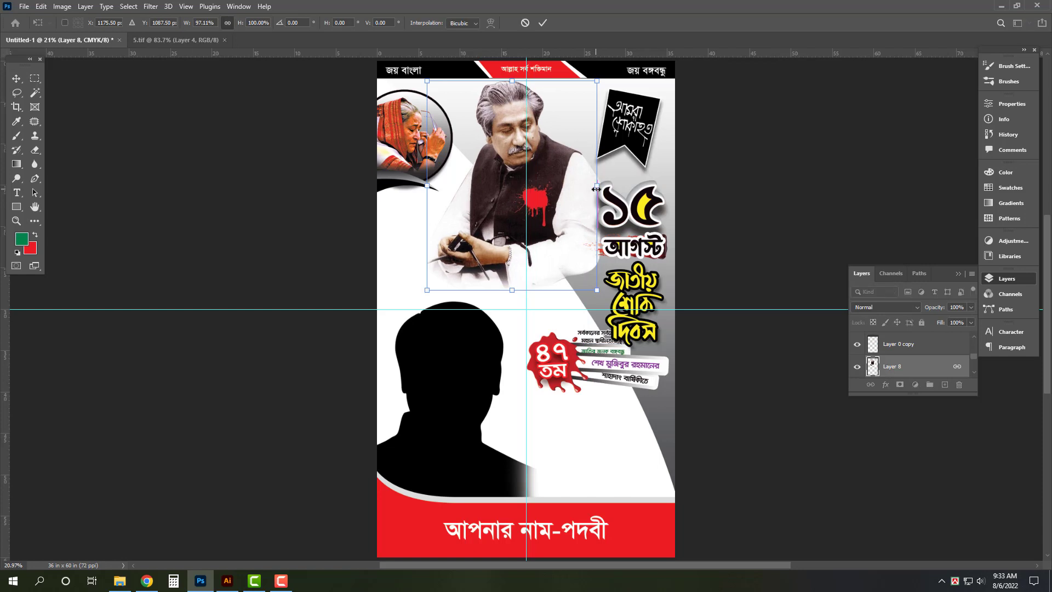
{"action": "left_click", "coordinate": [35, 156]}
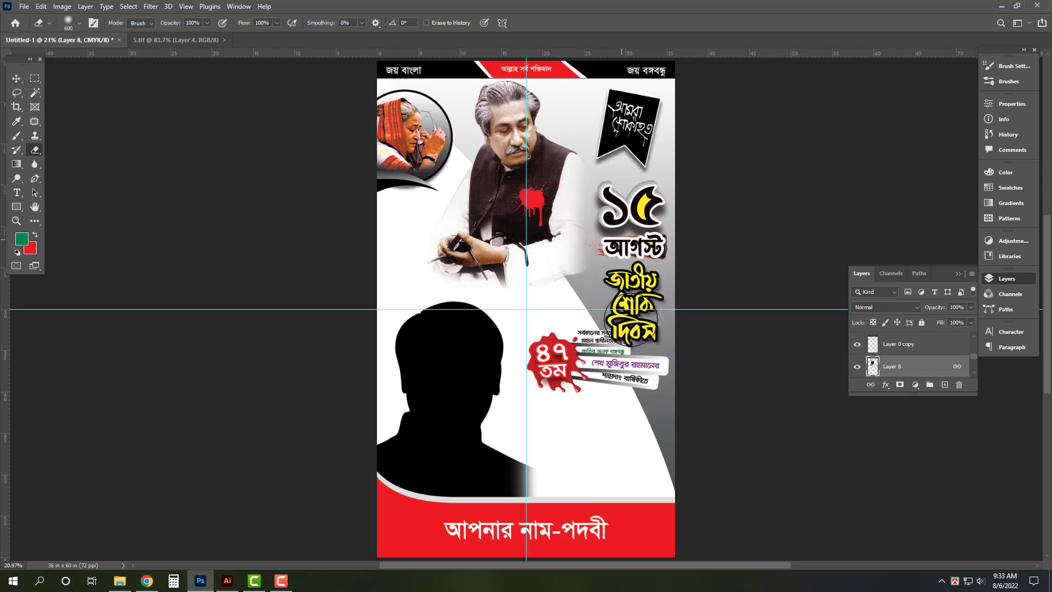
{"action": "key", "text": "v"}
Move the ৪৭ তম splash lower on the poster.
{"action": "scroll", "coordinate": [653, 387], "scroll_direction": "up", "scroll_amount": 5}
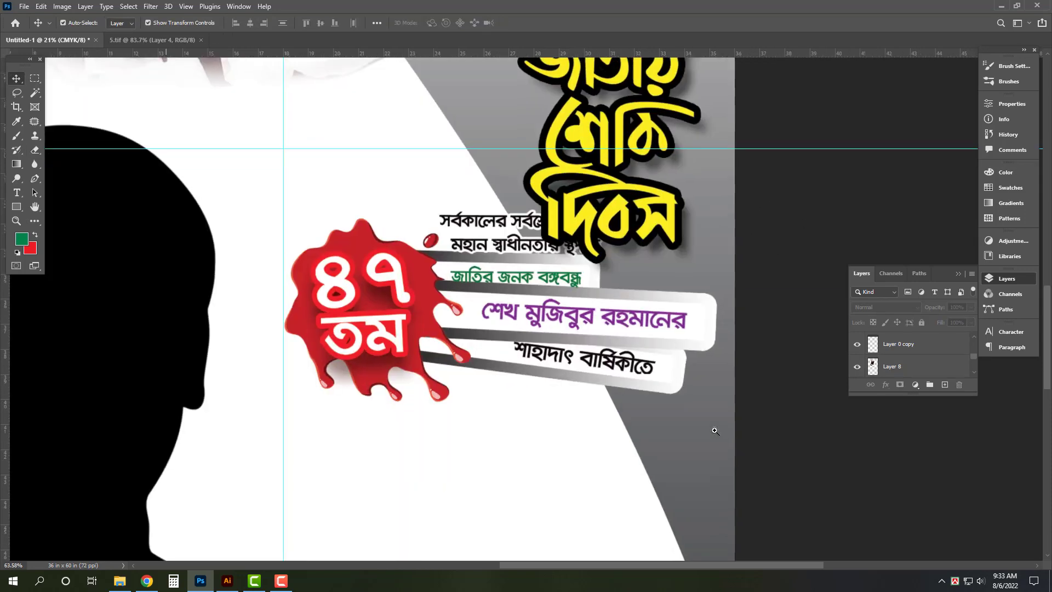
{"action": "scroll", "coordinate": [434, 230], "scroll_direction": "down", "scroll_amount": 3}
{"action": "left_click_drag", "start_coordinate": [430, 229], "coordinate": [484, 284]}
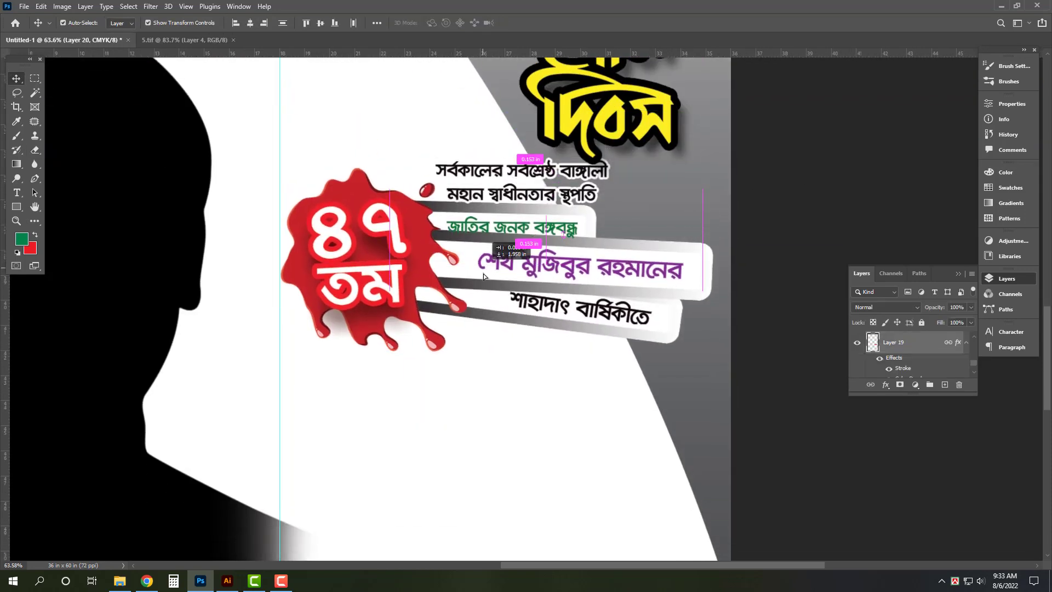
{"action": "scroll", "coordinate": [484, 283], "scroll_direction": "down", "scroll_amount": 5}
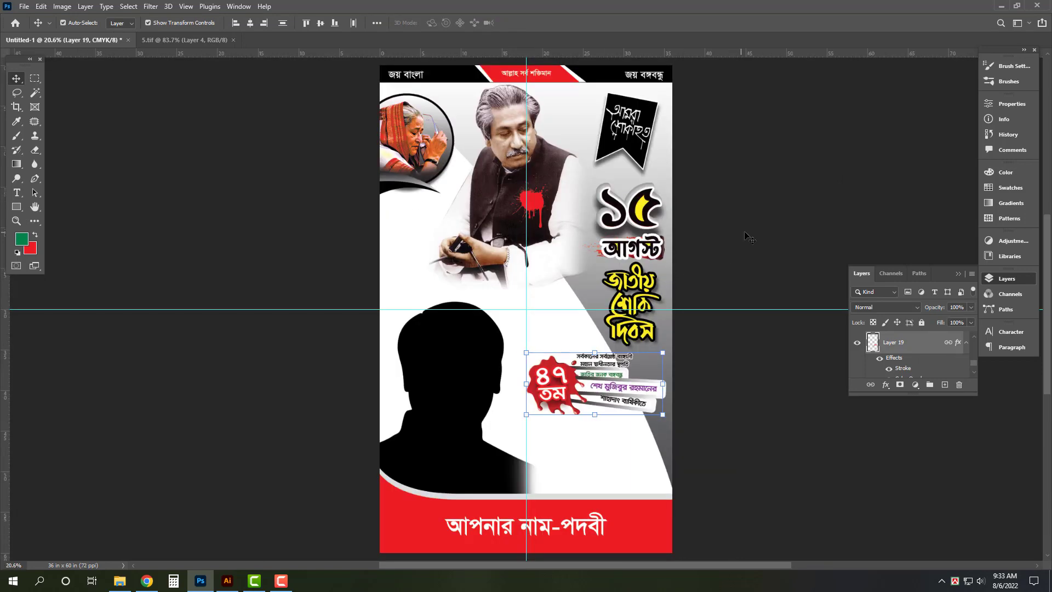
{"action": "scroll", "coordinate": [699, 502], "scroll_direction": "up", "scroll_amount": 4}
{"action": "scroll", "coordinate": [700, 502], "scroll_direction": "down", "scroll_amount": 1}
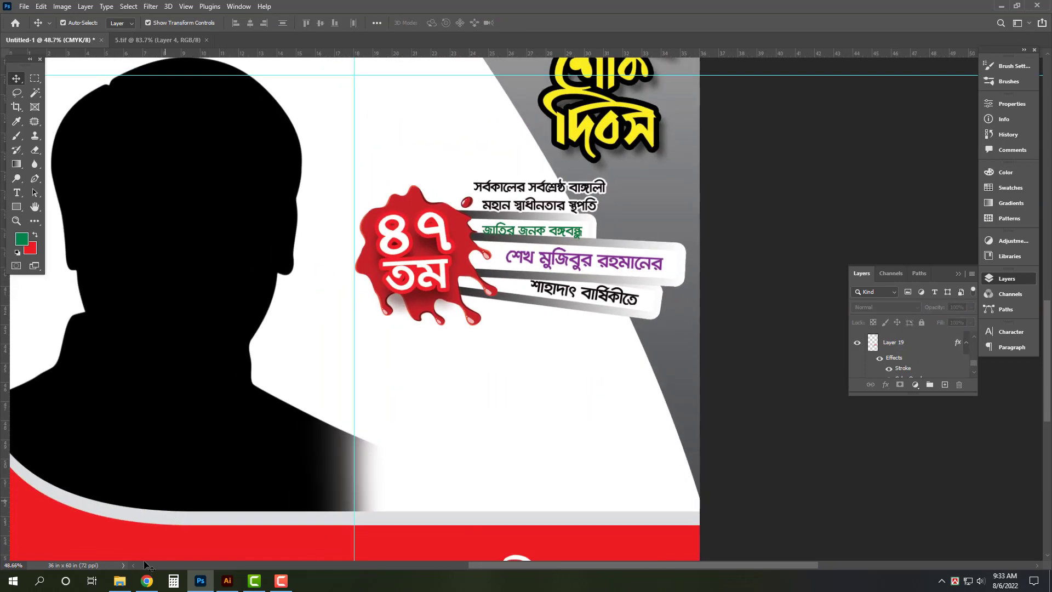
Open Banner.eps in Illustrator and cut the Bengali tribute lettering.
{"action": "left_click", "coordinate": [120, 581]}
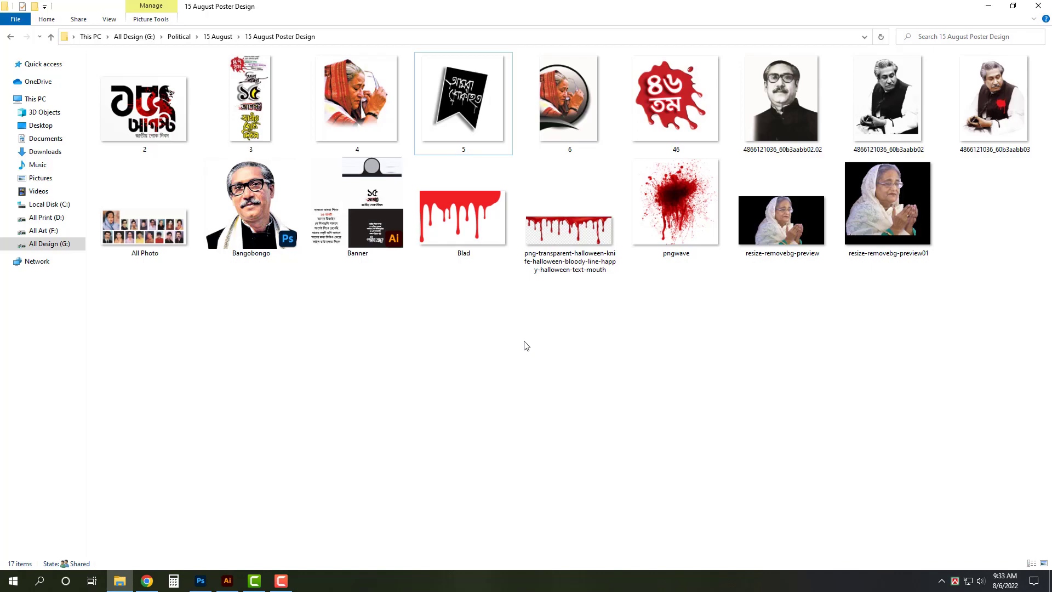
{"action": "double_click", "coordinate": [383, 246]}
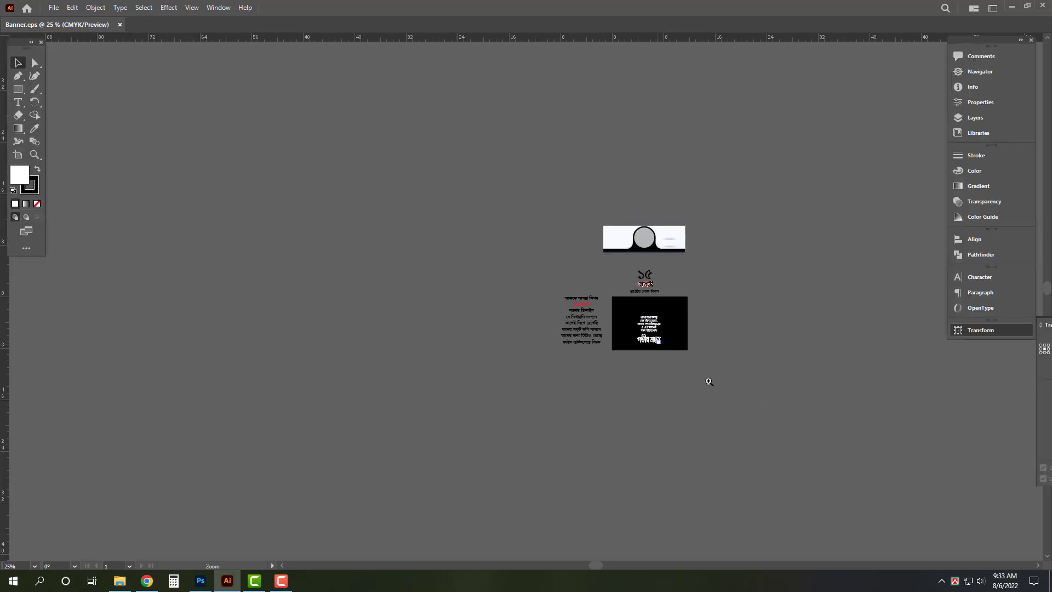
{"action": "scroll", "coordinate": [636, 318], "scroll_direction": "up", "scroll_amount": 5}
{"action": "left_click", "coordinate": [632, 313]}
{"action": "key", "text": "Delete"}
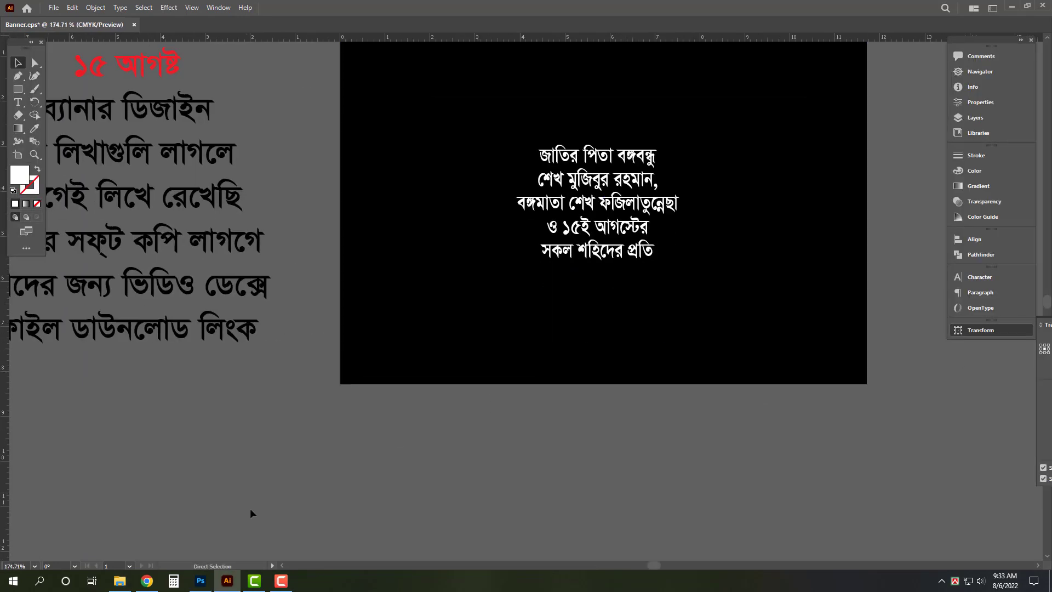
{"action": "left_click", "coordinate": [200, 581]}
Paste the Illustrator lettering into the poster, enlarging it slightly and moving it down-right.
{"action": "key", "text": "ctrl+v"}
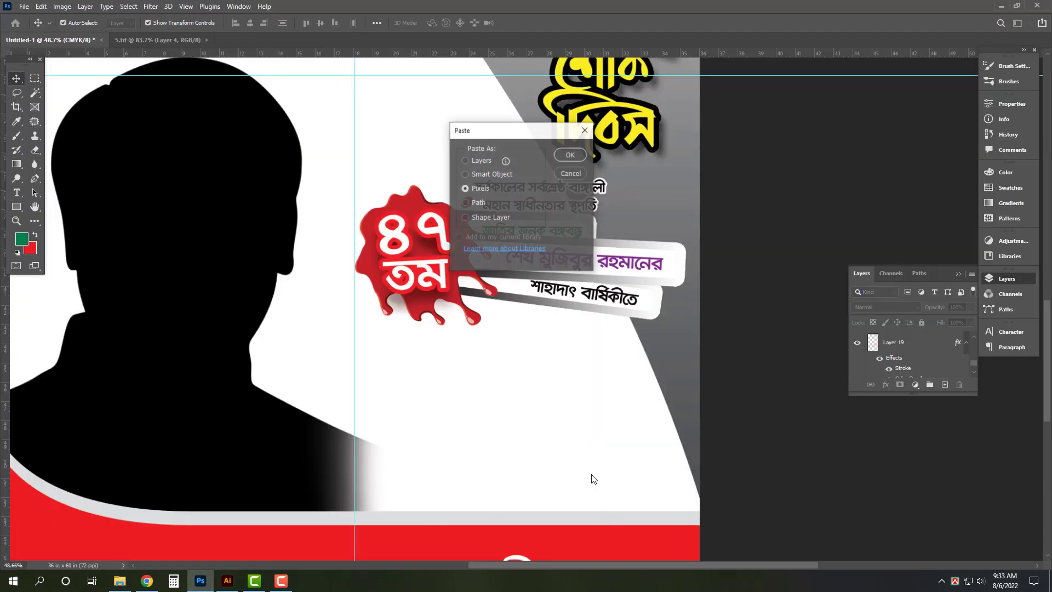
{"action": "key", "text": "Return"}
{"action": "left_click_drag", "start_coordinate": [603, 430], "coordinate": [613, 434]}
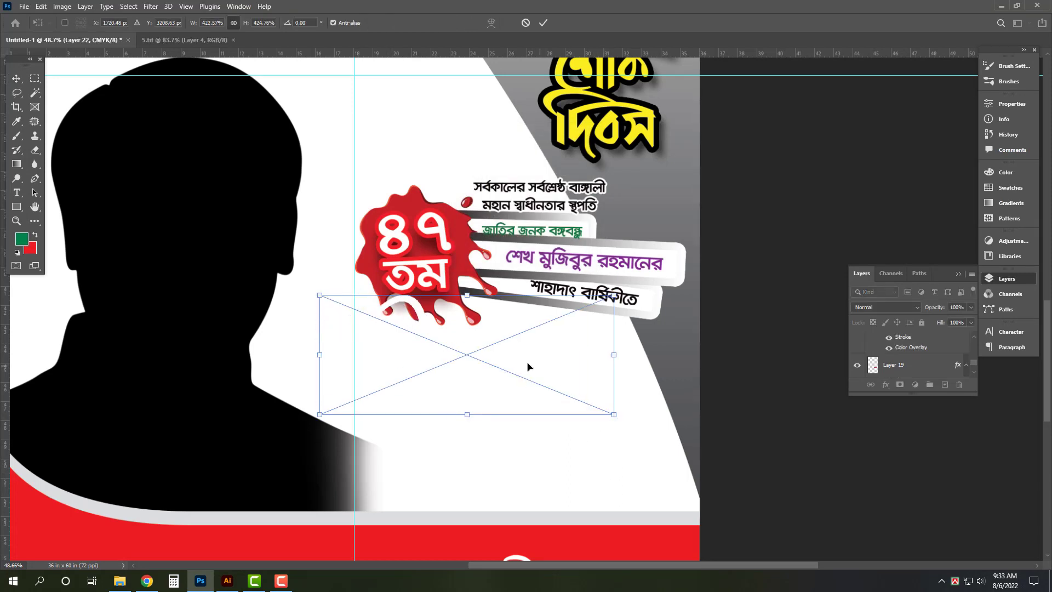
{"action": "left_click_drag", "start_coordinate": [528, 368], "coordinate": [568, 443]}
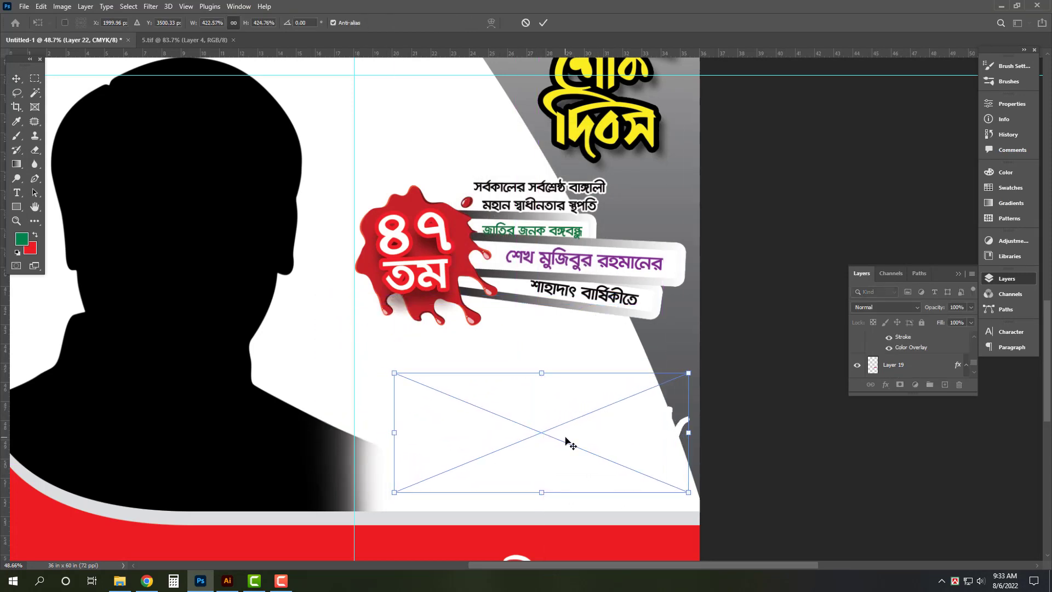
{"action": "key", "text": "Return"}
Position the red গভীর শ্রদ্ধা text above the name band and nudge the ৪৭ তম badge lower.
{"action": "left_click_drag", "start_coordinate": [576, 390], "coordinate": [554, 297]}
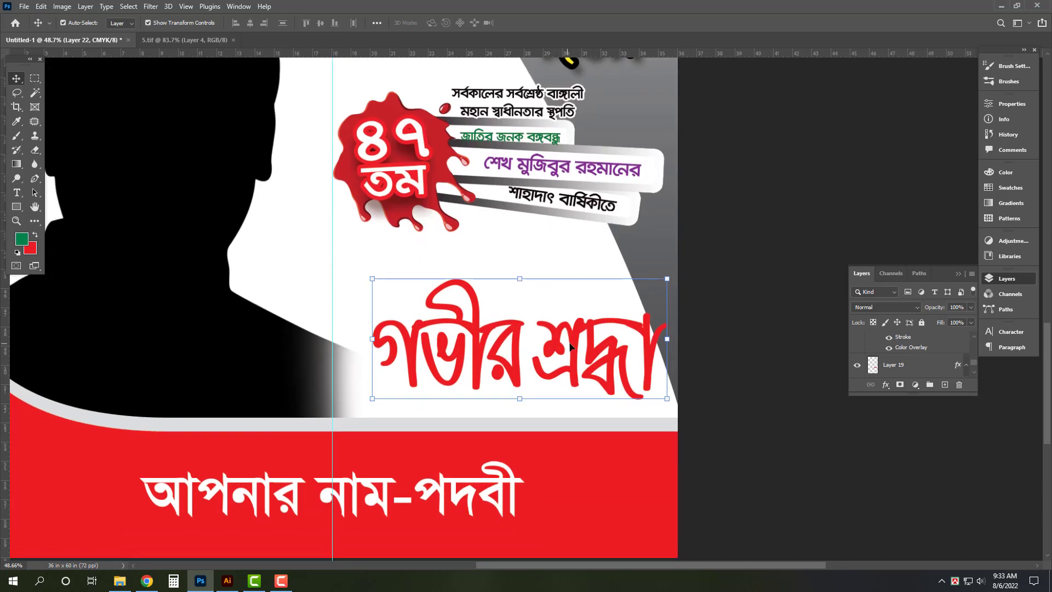
{"action": "mouse_move", "coordinate": [570, 332]}
{"action": "left_mouse_down"}
{"action": "mouse_move", "coordinate": [570, 306]}
{"action": "mouse_move", "coordinate": [537, 299]}
{"action": "left_mouse_up"}
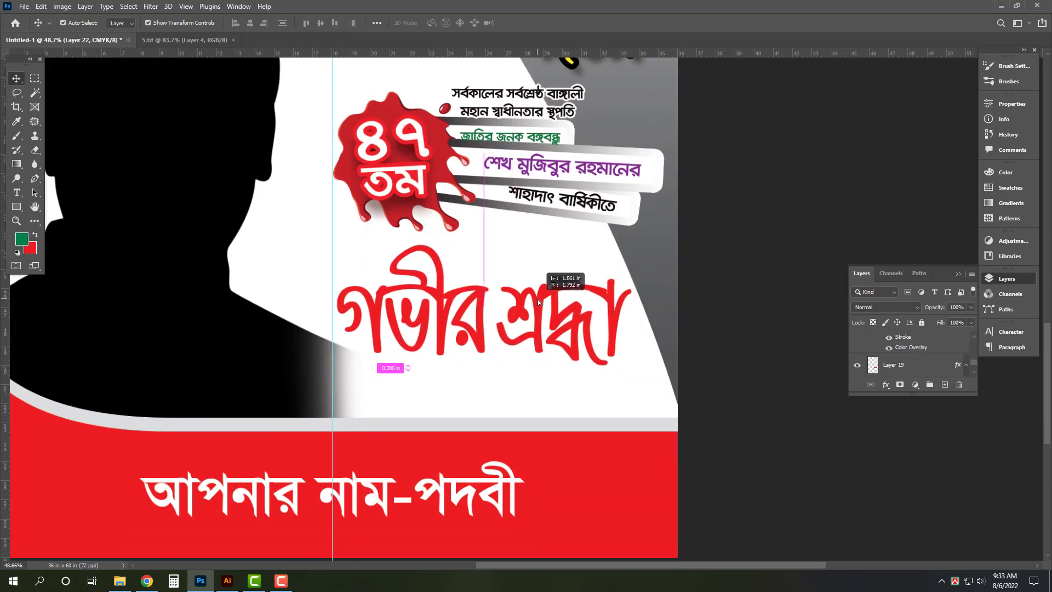
{"action": "left_click_drag", "start_coordinate": [537, 299], "coordinate": [561, 301]}
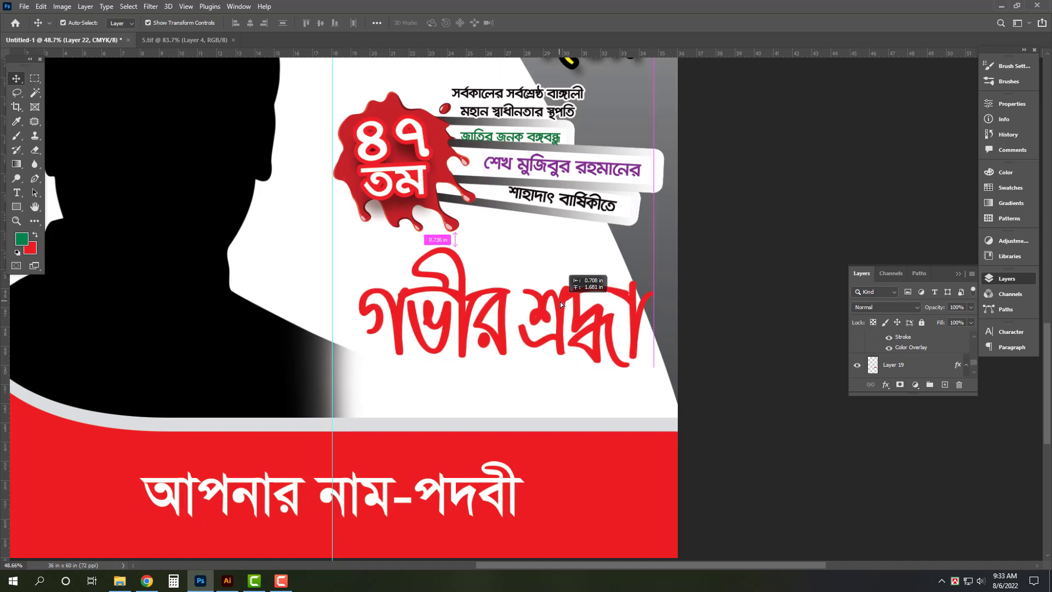
{"action": "left_click", "coordinate": [587, 309]}
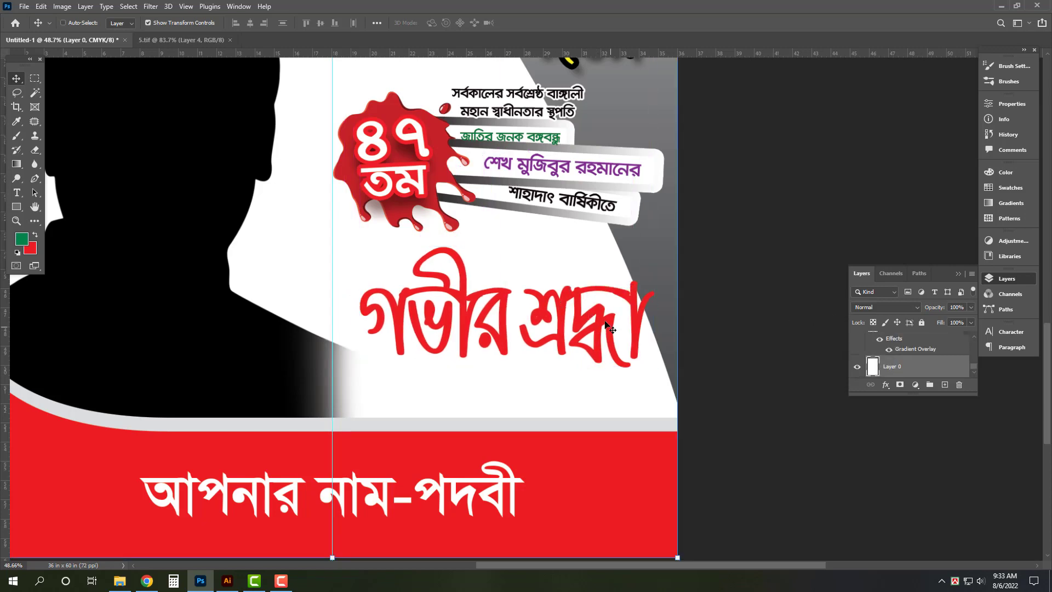
{"action": "mouse_move", "coordinate": [597, 317]}
{"action": "left_mouse_down"}
{"action": "mouse_move", "coordinate": [605, 332]}
{"action": "mouse_move", "coordinate": [562, 312]}
{"action": "left_mouse_up"}
{"action": "key", "text": "ctrl+z"}
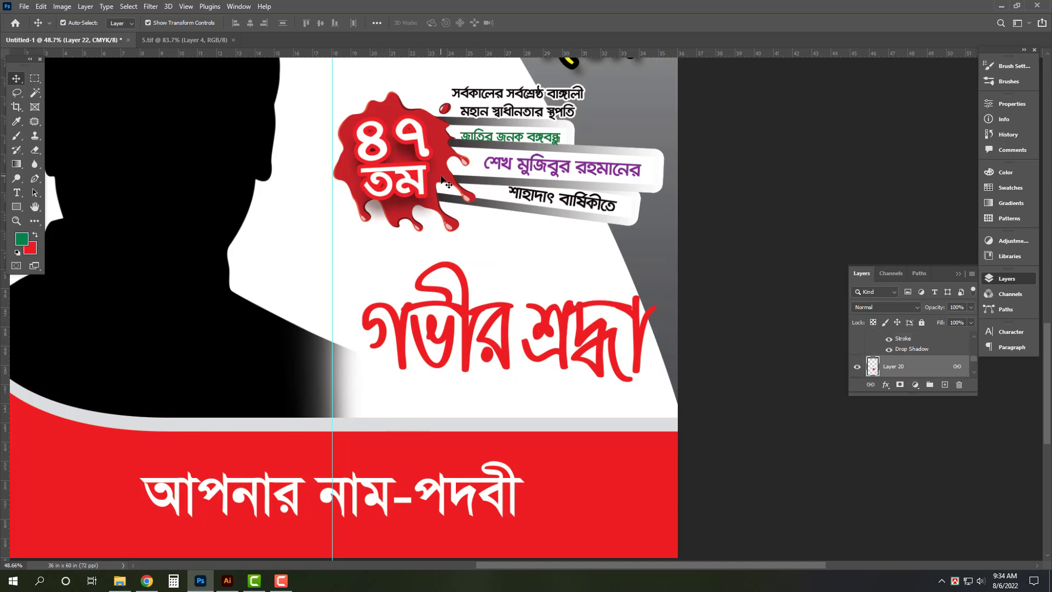
{"action": "left_click_drag", "start_coordinate": [473, 174], "coordinate": [489, 197]}
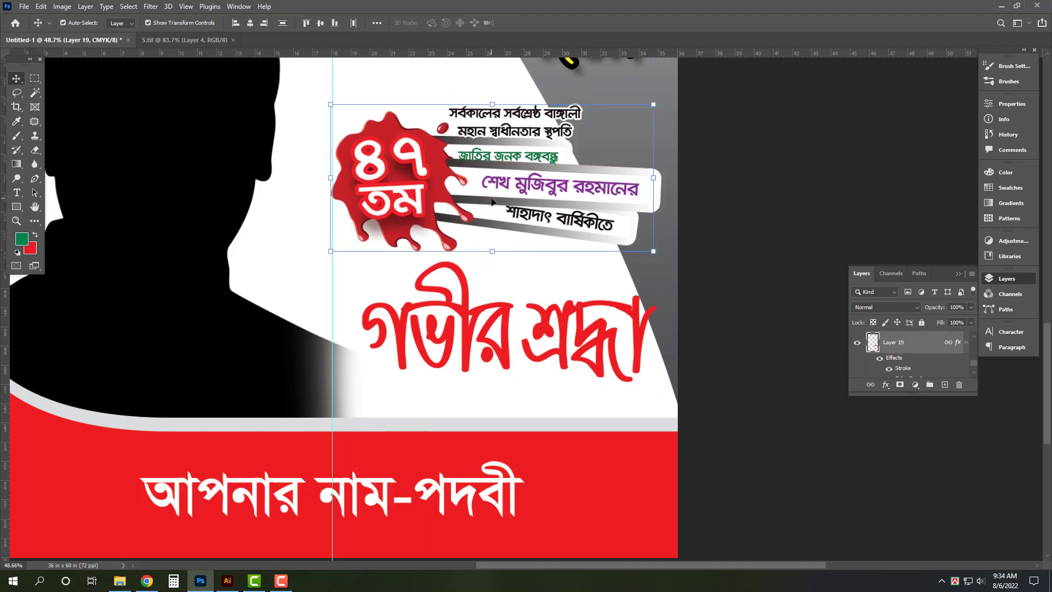
{"action": "left_click", "coordinate": [491, 309]}
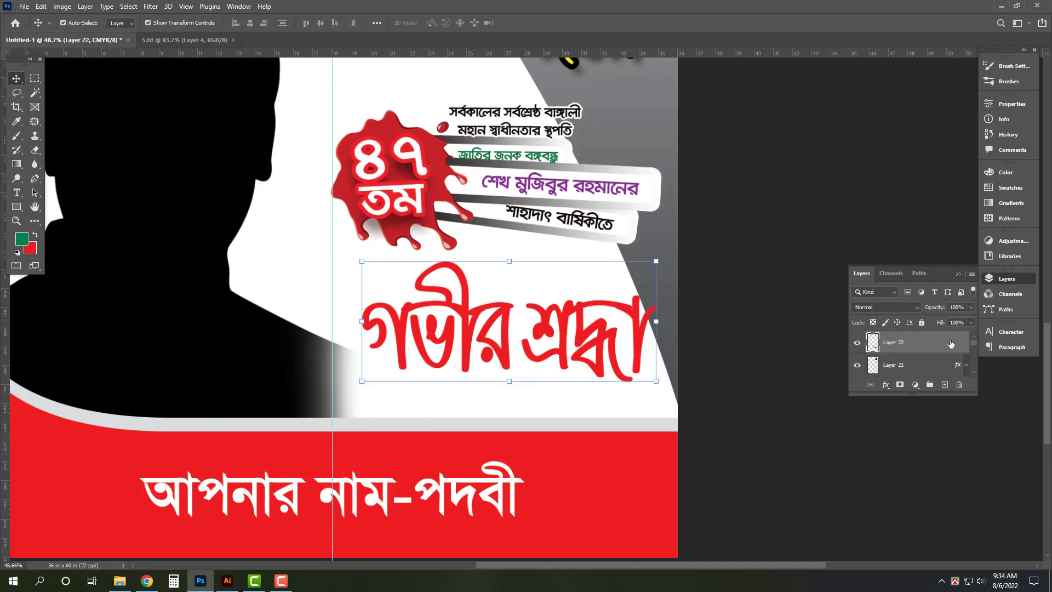
Give the গভীর শ্রদ্ধা text a black drop shadow at 46% opacity, closer to the text.
{"action": "double_click", "coordinate": [931, 341]}
{"action": "left_click", "coordinate": [658, 297]}
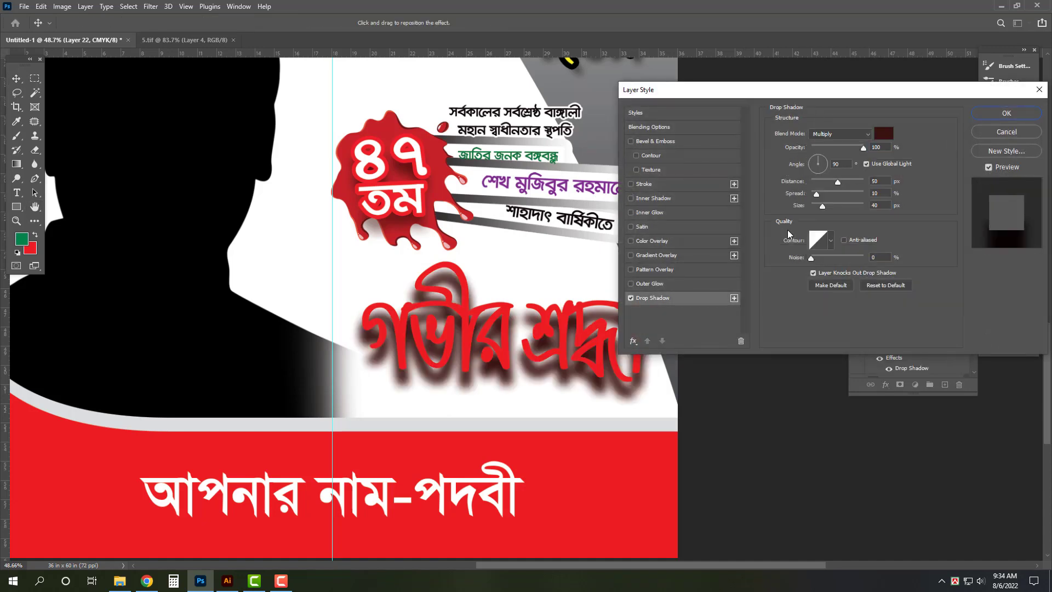
{"action": "left_click", "coordinate": [887, 132]}
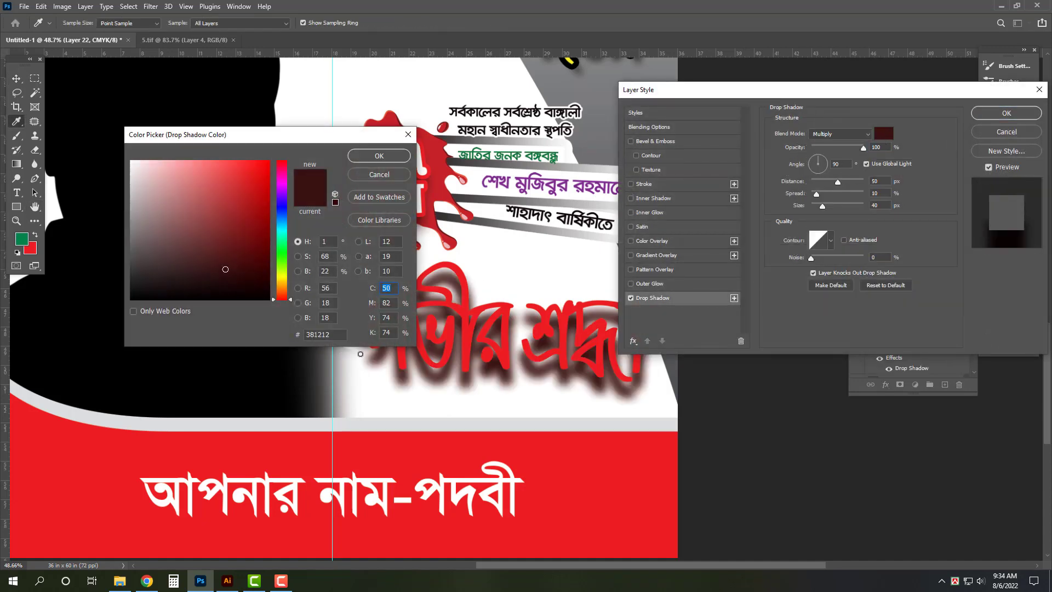
{"action": "left_click", "coordinate": [142, 304]}
{"action": "left_click", "coordinate": [375, 153]}
{"action": "left_click", "coordinate": [833, 147]}
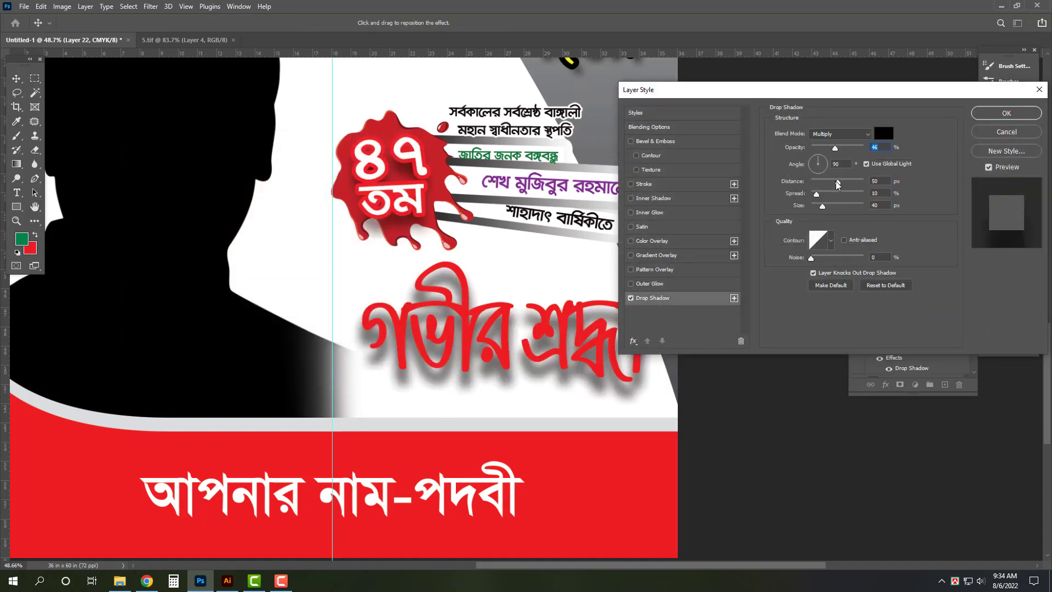
{"action": "left_click_drag", "start_coordinate": [836, 180], "coordinate": [824, 178]}
Add a 10 px white stroke outline to the text.
{"action": "left_click", "coordinate": [655, 183]}
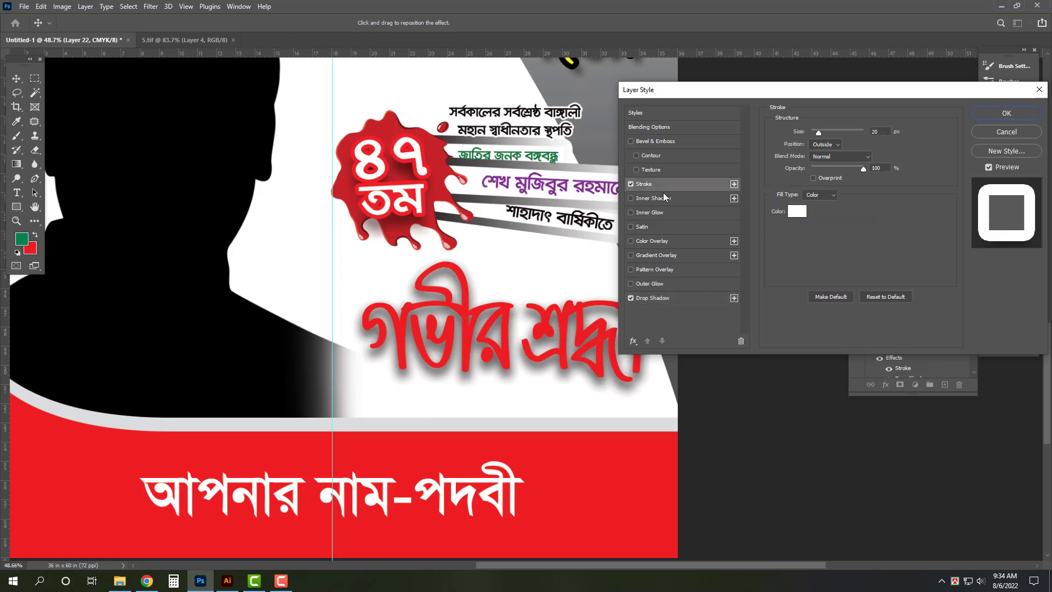
{"action": "double_click", "coordinate": [877, 131]}
{"action": "type", "text": "10"}
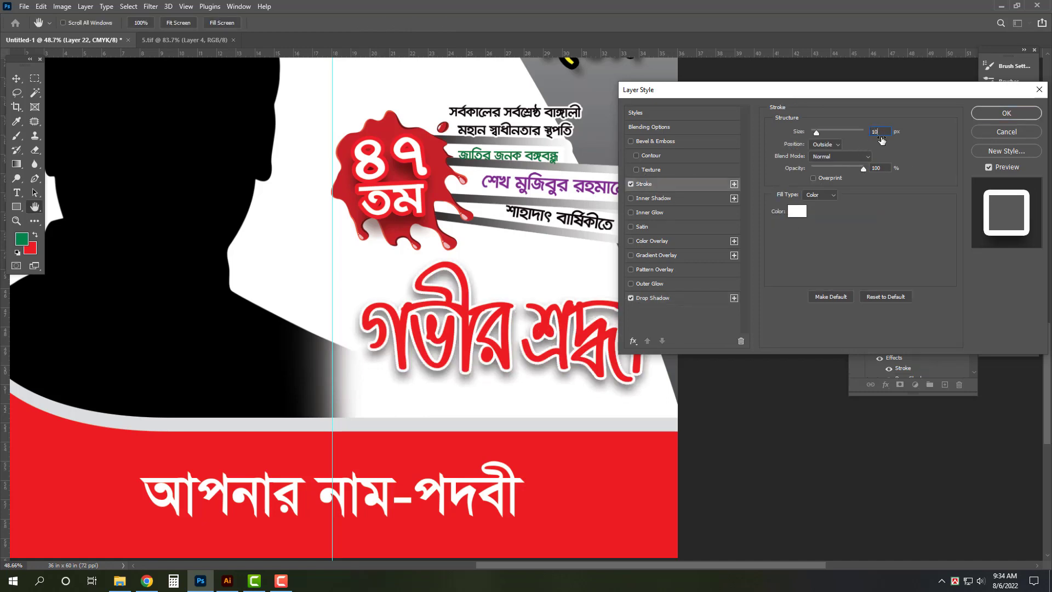
Add Bevel & Emboss with angle 140, altitude 70, size 5 px and no contour.
{"action": "left_click", "coordinate": [686, 152]}
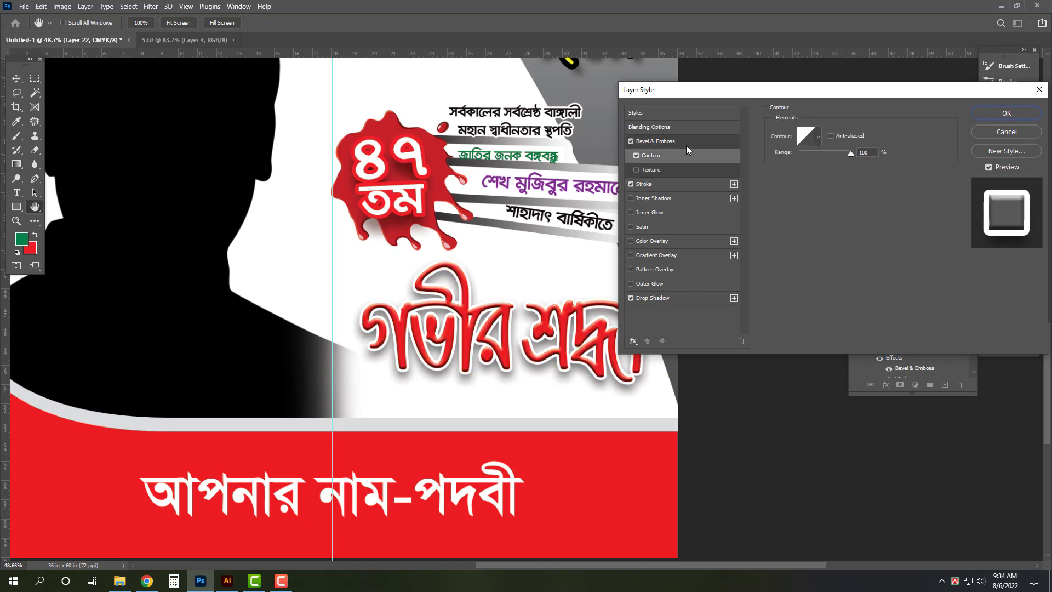
{"action": "left_click", "coordinate": [636, 156]}
{"action": "left_click", "coordinate": [679, 143]}
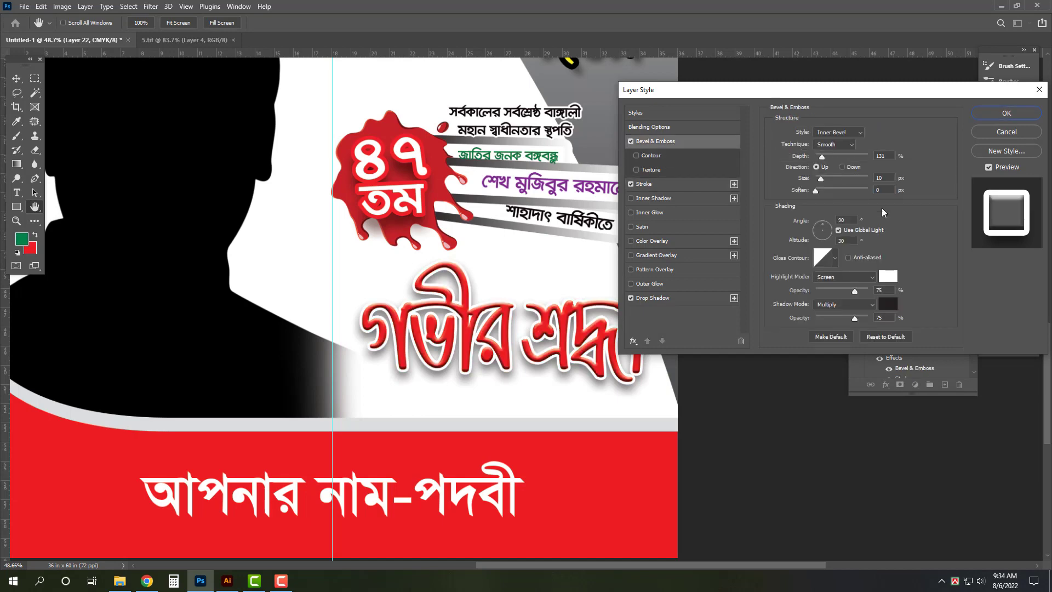
{"action": "left_click", "coordinate": [839, 230]}
{"action": "double_click", "coordinate": [843, 219]}
{"action": "type", "text": "140"}
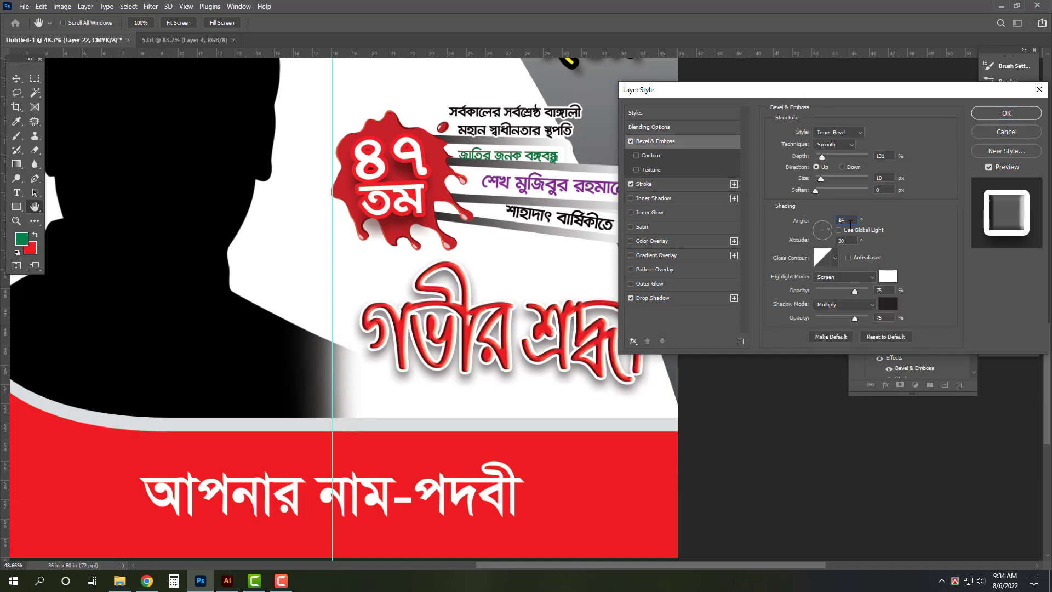
{"action": "key", "text": "Tab"}
{"action": "type", "text": "70"}
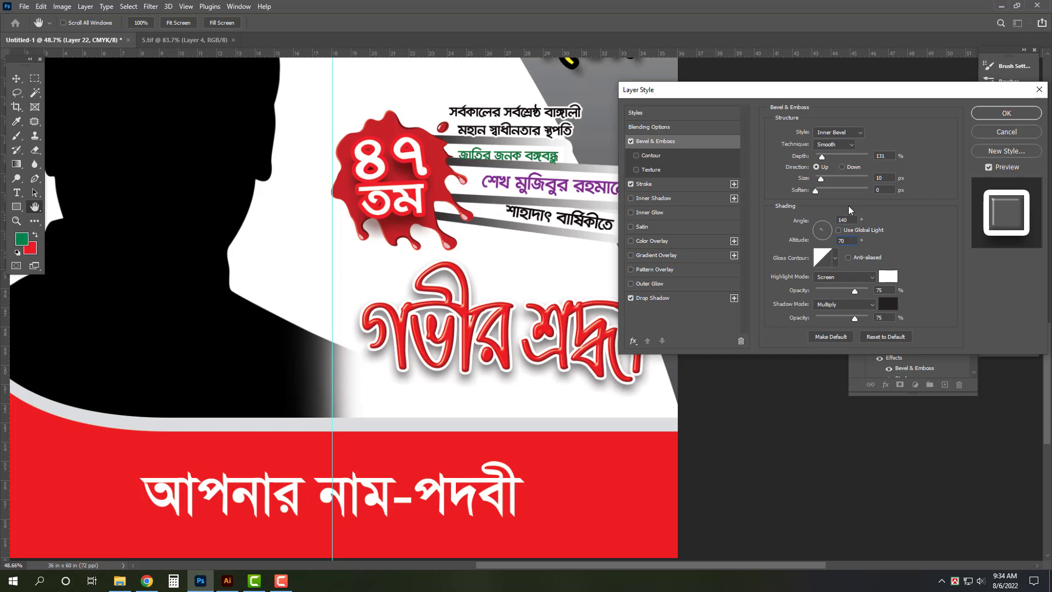
{"action": "left_click_drag", "start_coordinate": [821, 180], "coordinate": [818, 179]}
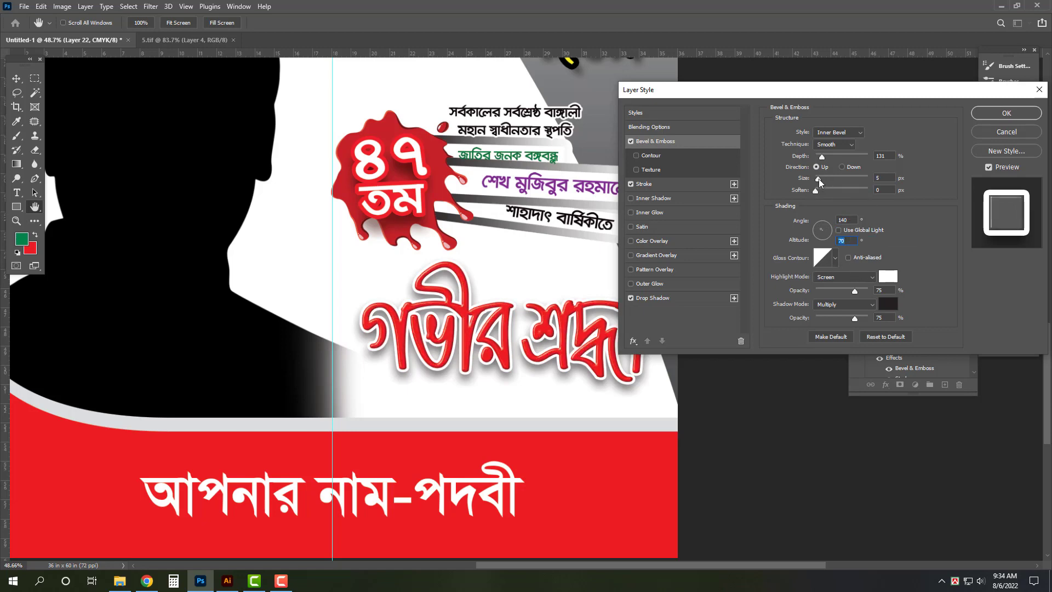
Shrink the drop shadow size, apply the effects, and stretch the text slightly taller.
{"action": "left_click", "coordinate": [681, 301]}
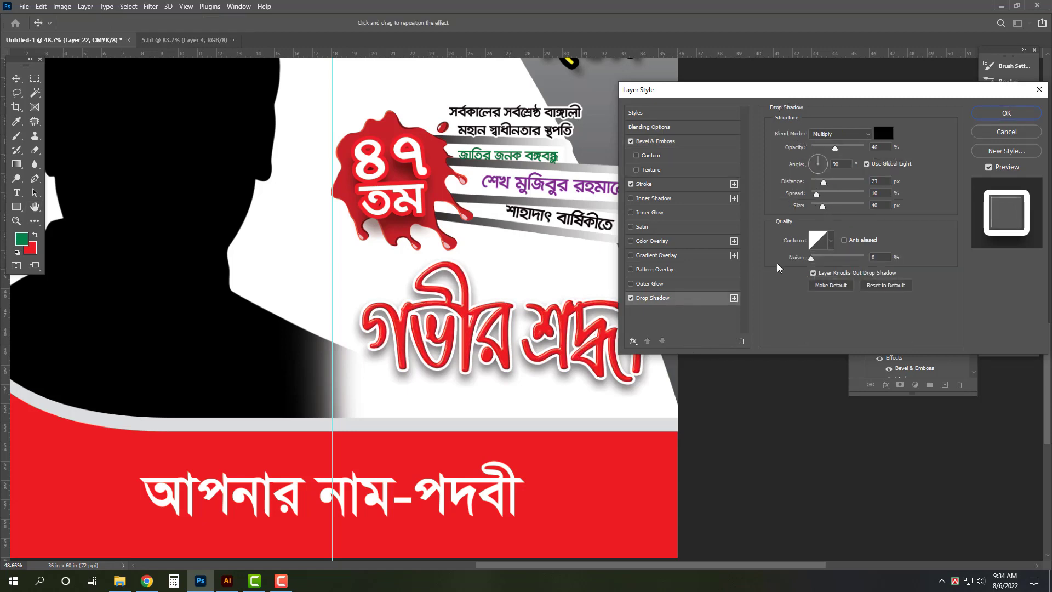
{"action": "mouse_move", "coordinate": [821, 207]}
{"action": "left_mouse_down"}
{"action": "mouse_move", "coordinate": [818, 182]}
{"action": "mouse_move", "coordinate": [810, 195]}
{"action": "left_mouse_up"}
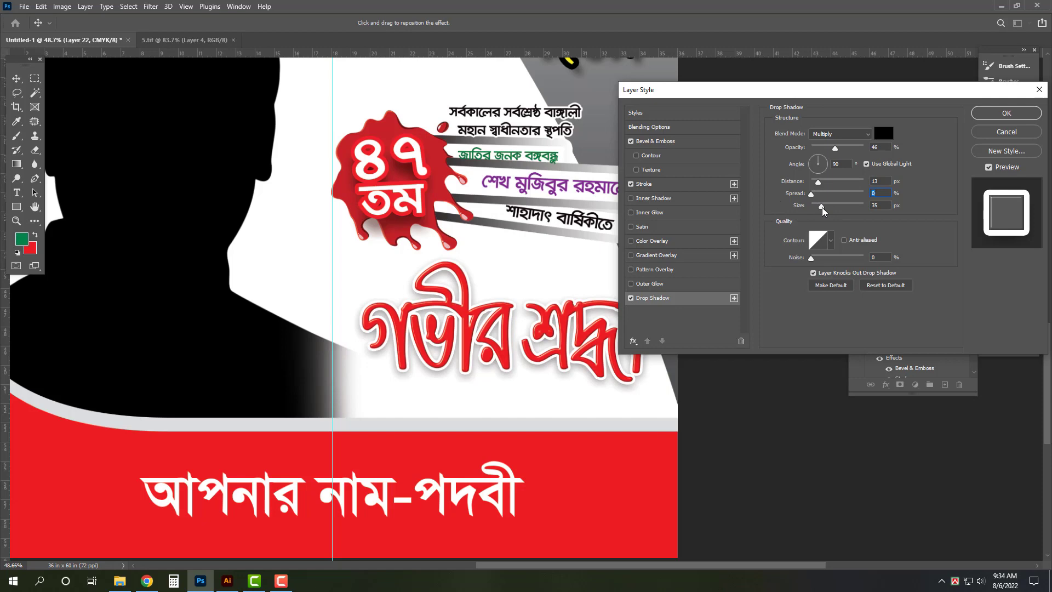
{"action": "key", "text": "Return"}
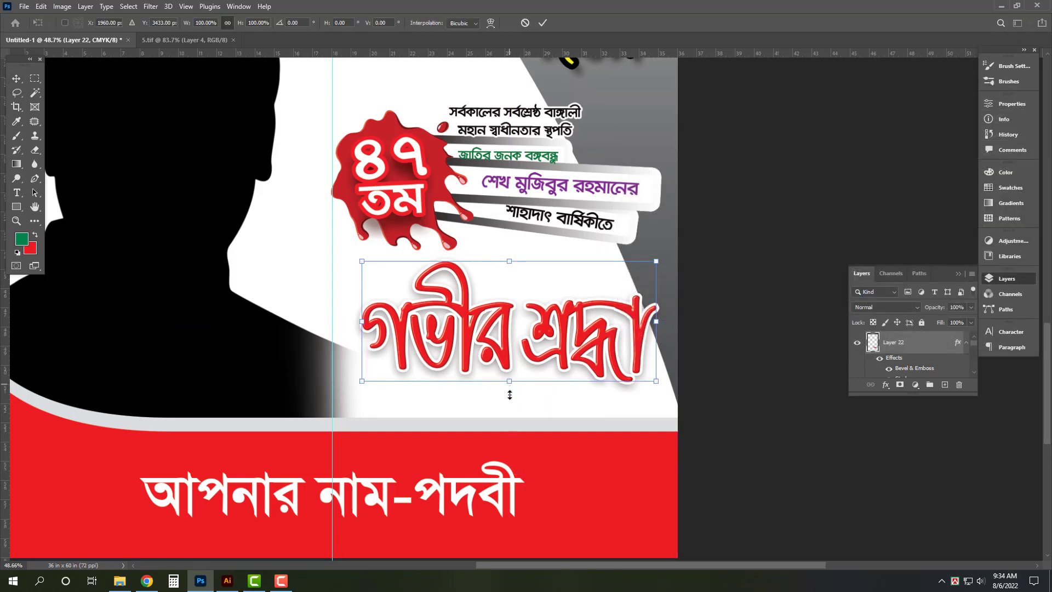
{"action": "left_click_drag", "start_coordinate": [509, 381], "coordinate": [512, 398]}
Fill the bottom name band (Layer 14) with black as the background colour.
{"action": "key", "text": "Return"}
{"action": "key", "text": "ctrl+0"}
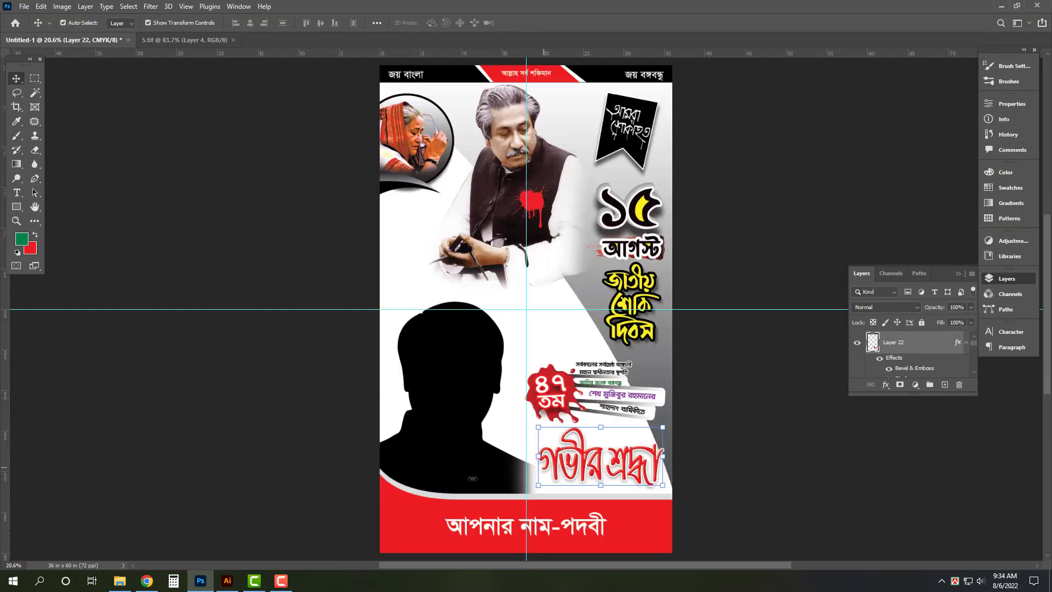
{"action": "left_click", "coordinate": [436, 515]}
{"action": "left_click", "coordinate": [33, 251]}
{"action": "left_click", "coordinate": [143, 296]}
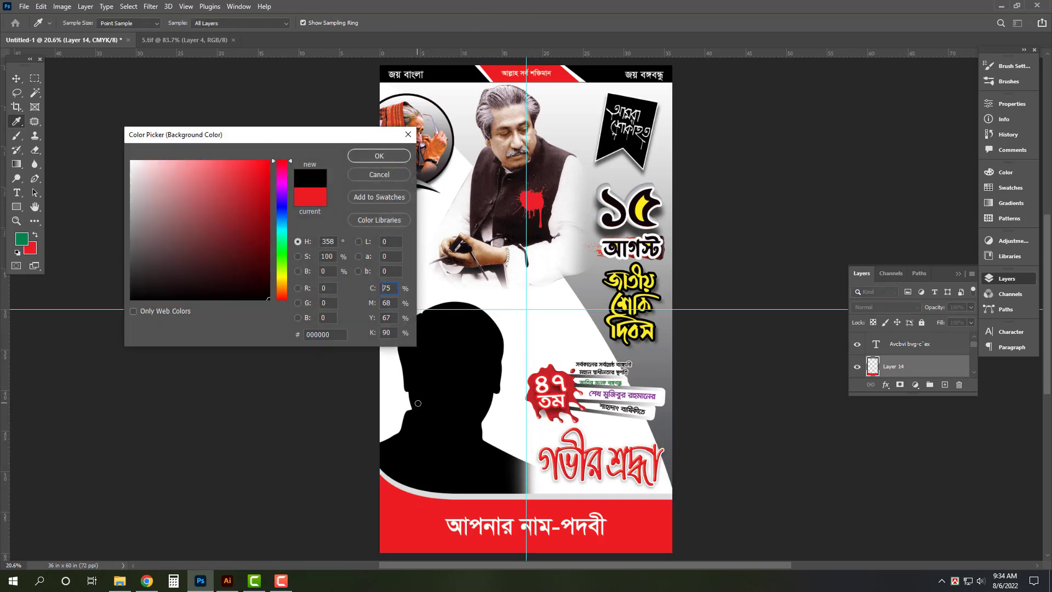
{"action": "left_click", "coordinate": [376, 155]}
{"action": "key", "text": "ctrl+shift+BackSpace"}
{"action": "left_click", "coordinate": [279, 307]}
{"action": "key", "text": "ctrl+0"}
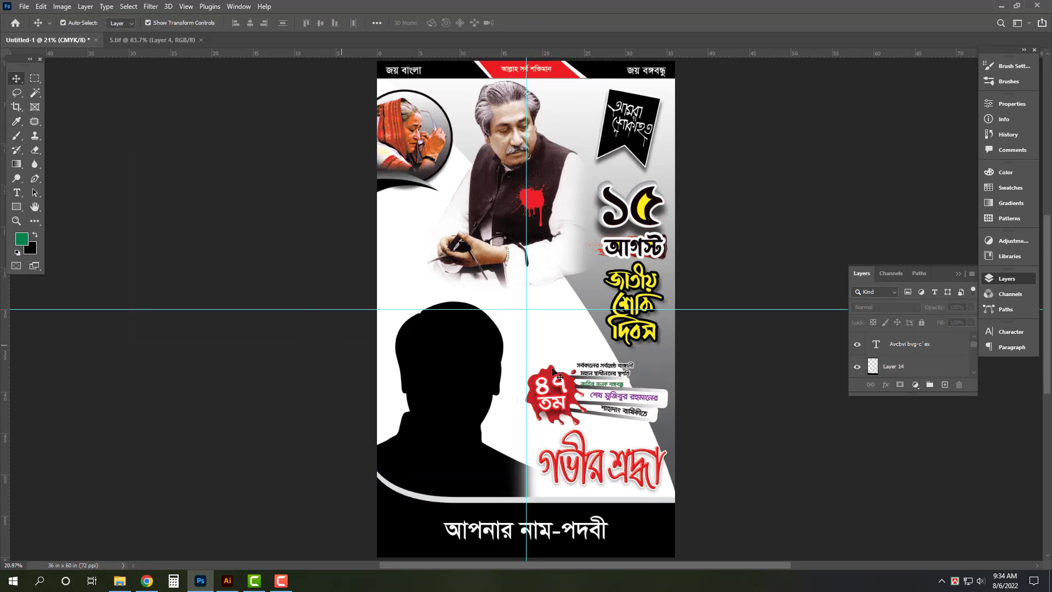
{"action": "left_click", "coordinate": [562, 333]}
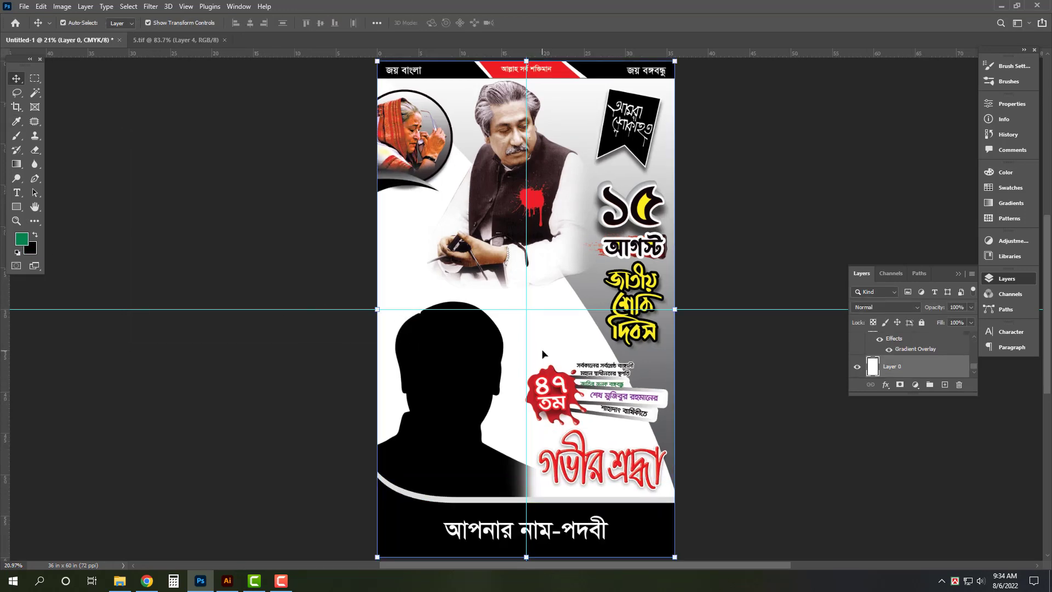
Add a -90° grey-to-white Gradient Overlay to Layer 0 with the white stop at 48%.
{"action": "left_click", "coordinate": [662, 362]}
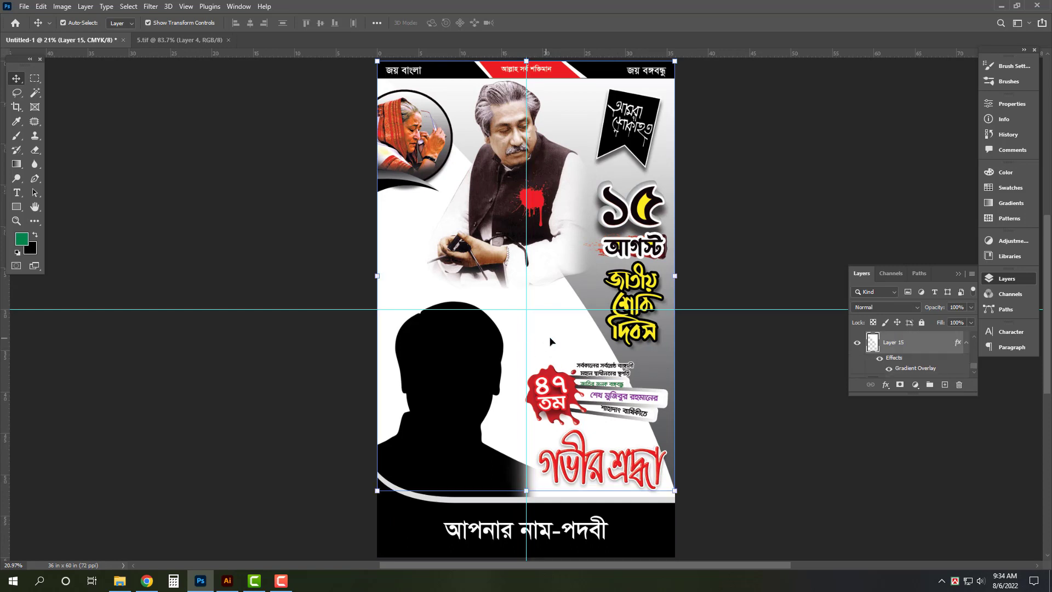
{"action": "scroll", "coordinate": [929, 361], "scroll_direction": "down", "scroll_amount": 1}
{"action": "double_click", "coordinate": [929, 372]}
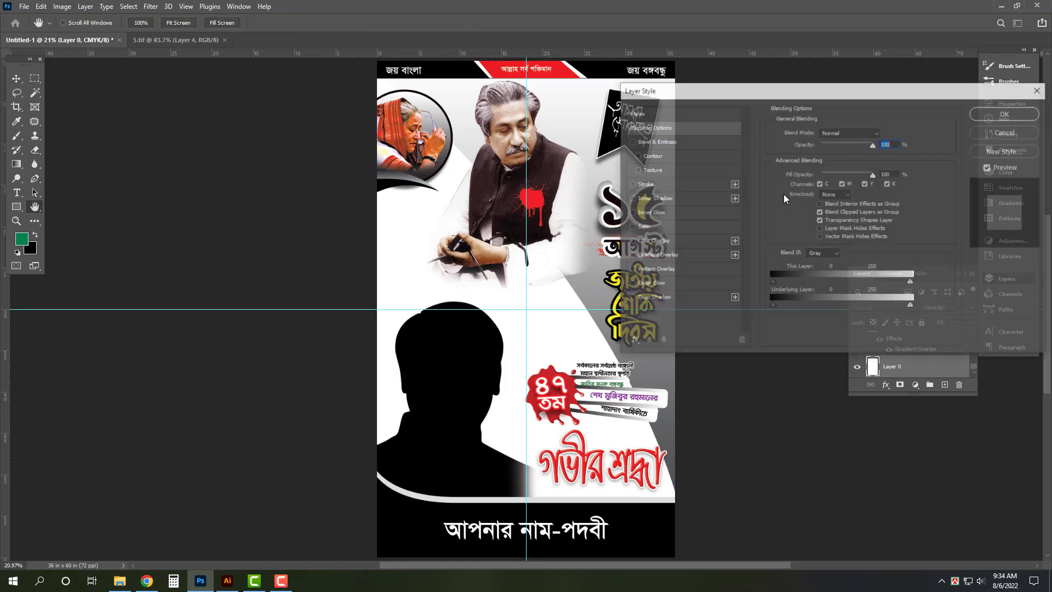
{"action": "left_click", "coordinate": [692, 255]}
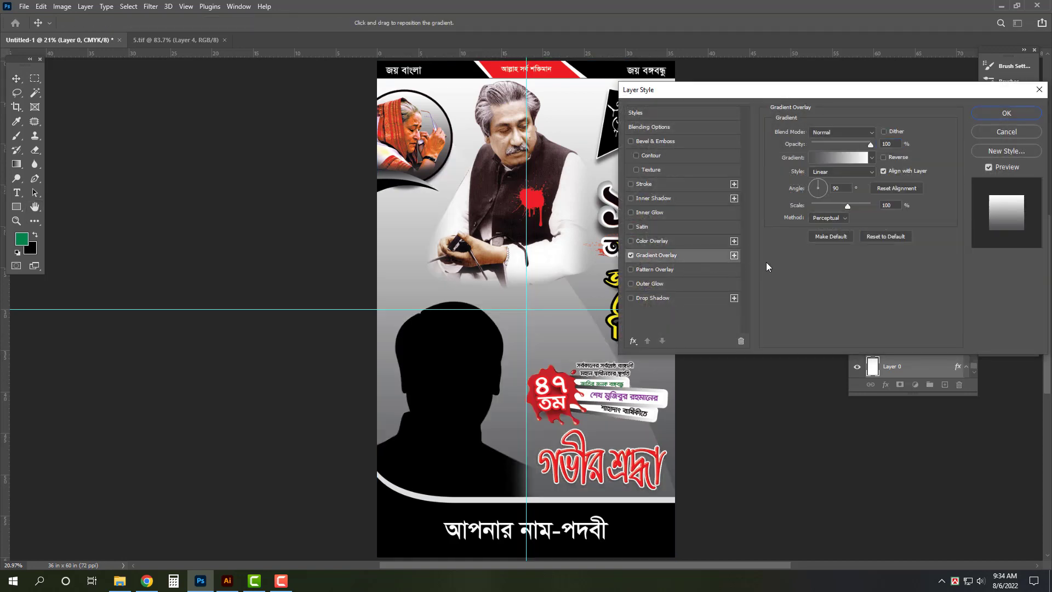
{"action": "left_click", "coordinate": [816, 188]}
{"action": "type", "text": "-90"}
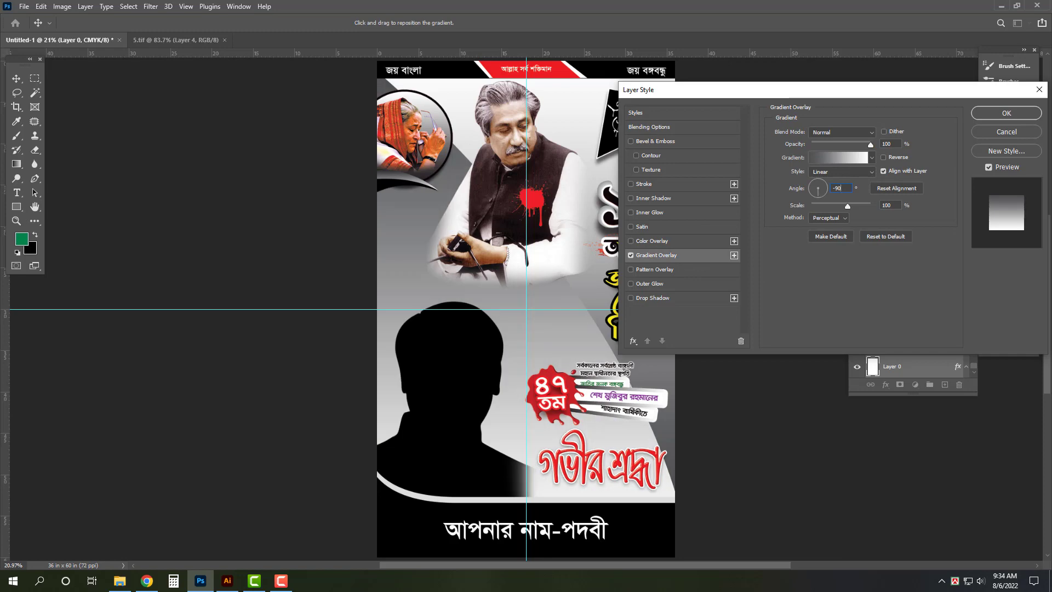
{"action": "left_click", "coordinate": [853, 160]}
{"action": "left_click_drag", "start_coordinate": [925, 315], "coordinate": [866, 315]}
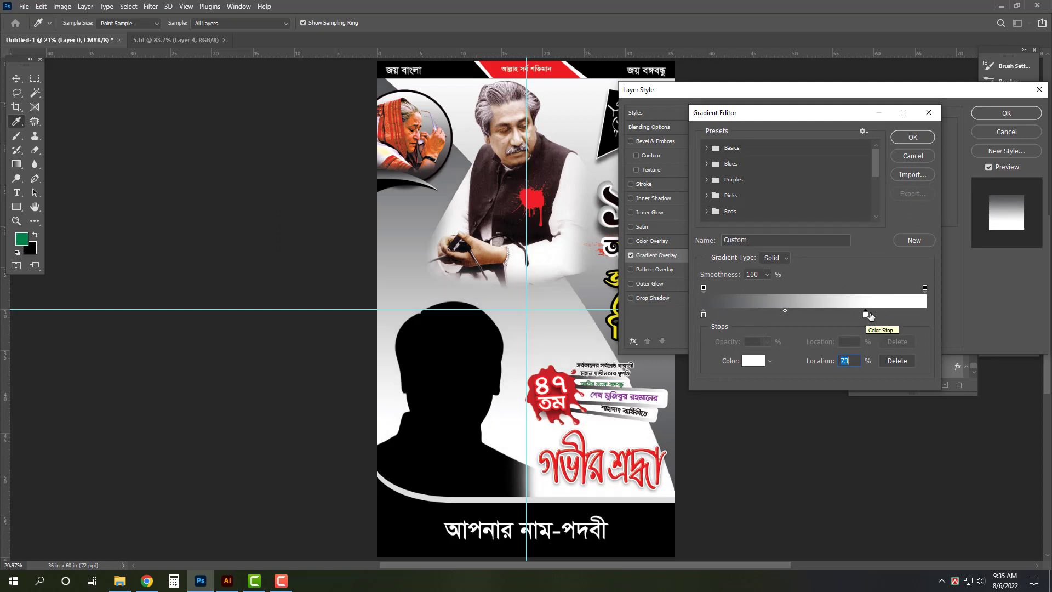
{"action": "left_click_drag", "start_coordinate": [869, 315], "coordinate": [811, 312]}
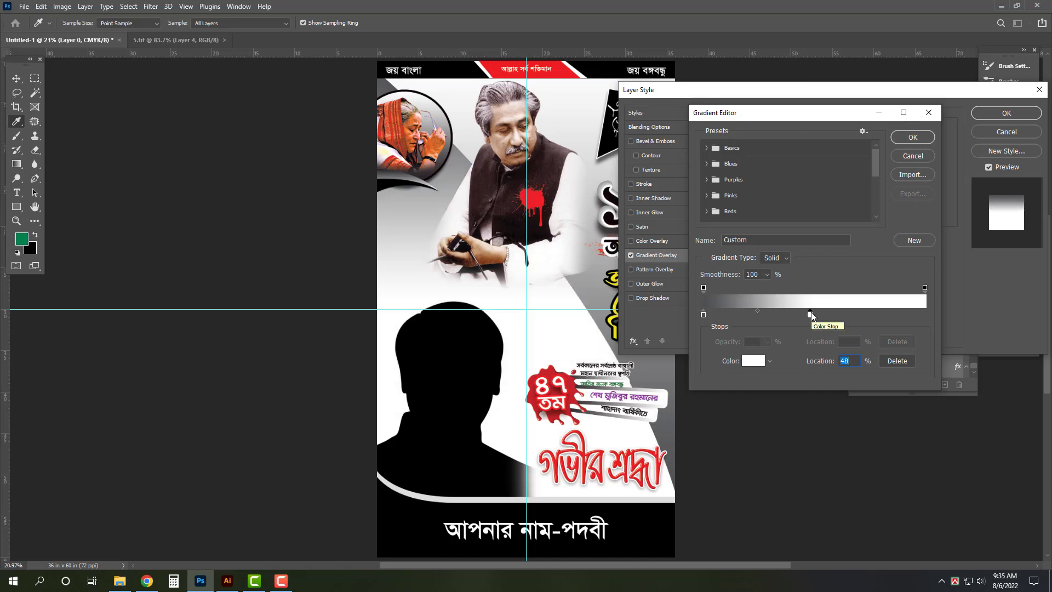
{"action": "key", "text": "Return"}
{"action": "key", "text": "Return"}
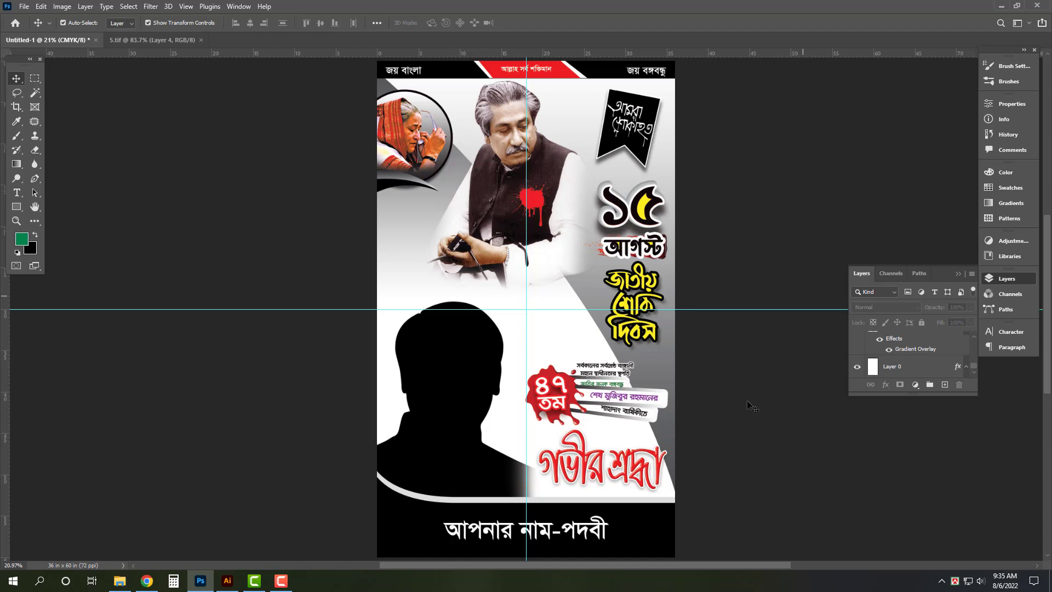
Hide the guides and panels and fit the whole poster on screen.
{"action": "key", "text": "ctrl+h"}
{"action": "key", "text": "Tab"}
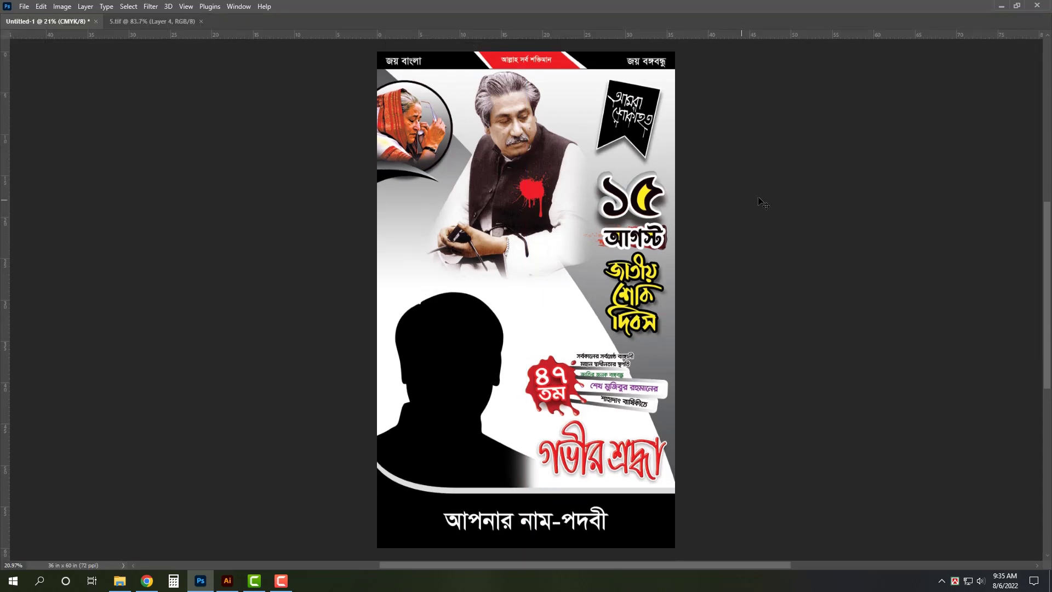
{"action": "key", "text": "ctrl+0"}
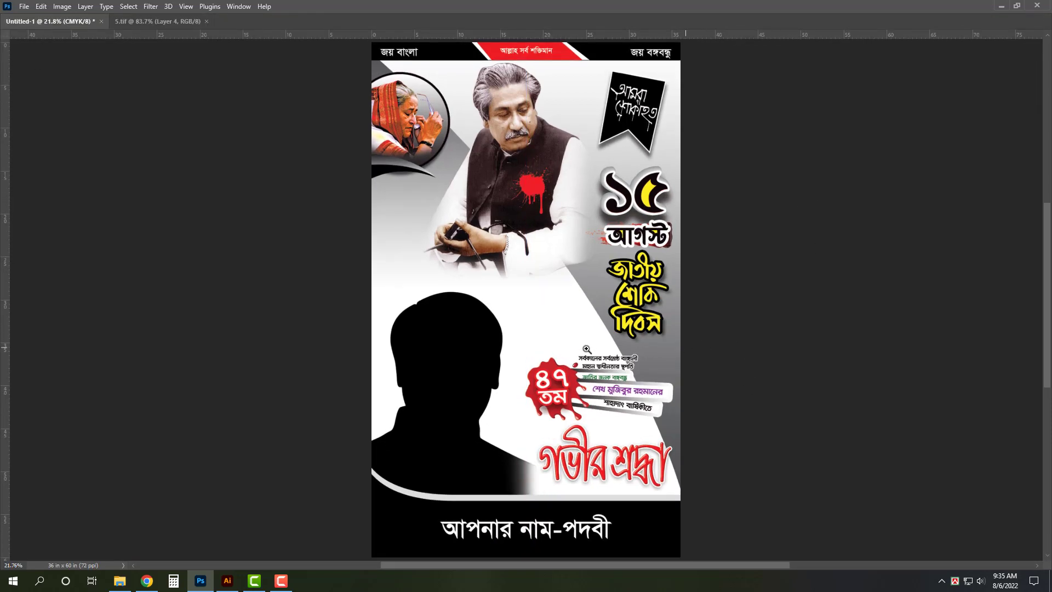
Bring the Blad.png blood-drip graphic into the poster, closing Blad.png without saving.
{"action": "left_click", "coordinate": [120, 580]}
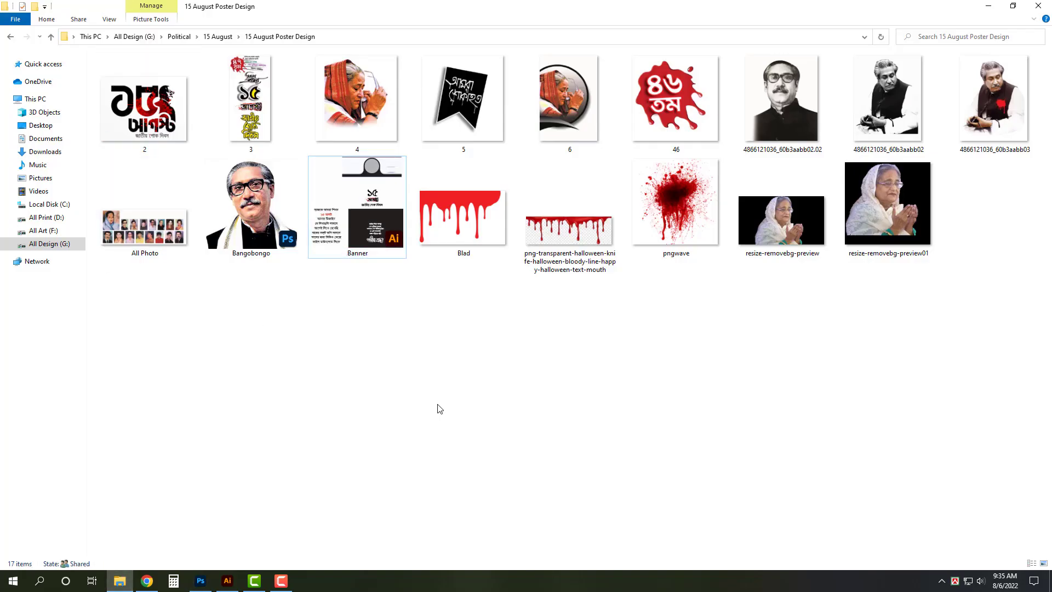
{"action": "mouse_move", "coordinate": [471, 230]}
{"action": "left_mouse_down"}
{"action": "mouse_move", "coordinate": [207, 586]}
{"action": "mouse_move", "coordinate": [721, 94]}
{"action": "left_mouse_up"}
{"action": "key", "text": "ctrl+w"}
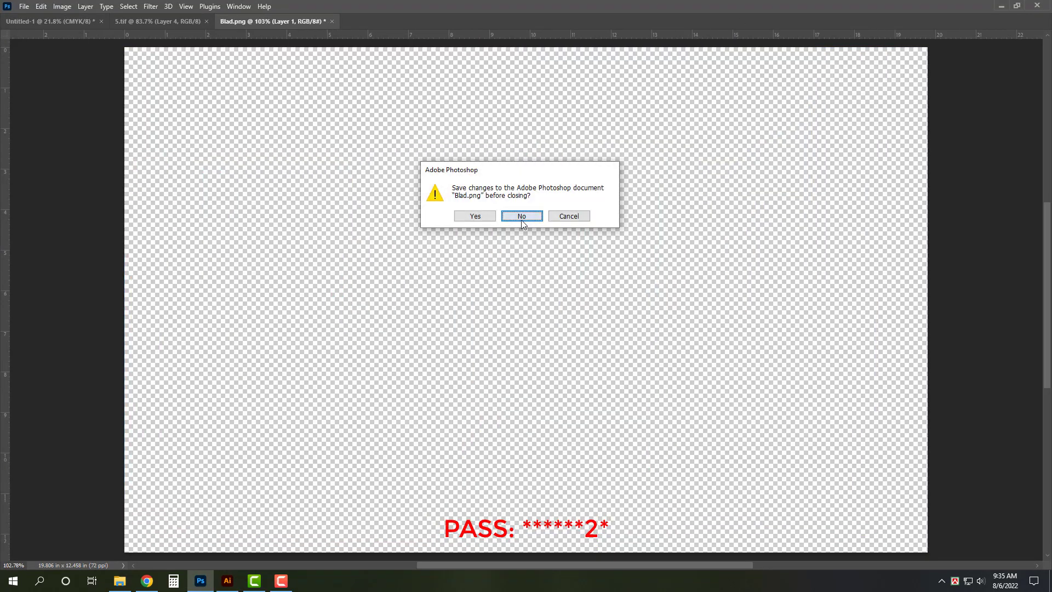
{"action": "left_click", "coordinate": [520, 219]}
{"action": "key", "text": "ctrl+v"}
Scale the blood-drip over the poster's top-left and send it behind the man's photo.
{"action": "mouse_move", "coordinate": [445, 248]}
{"action": "left_mouse_down"}
{"action": "mouse_move", "coordinate": [363, 195]}
{"action": "mouse_move", "coordinate": [427, 97]}
{"action": "mouse_move", "coordinate": [419, 72]}
{"action": "left_mouse_up"}
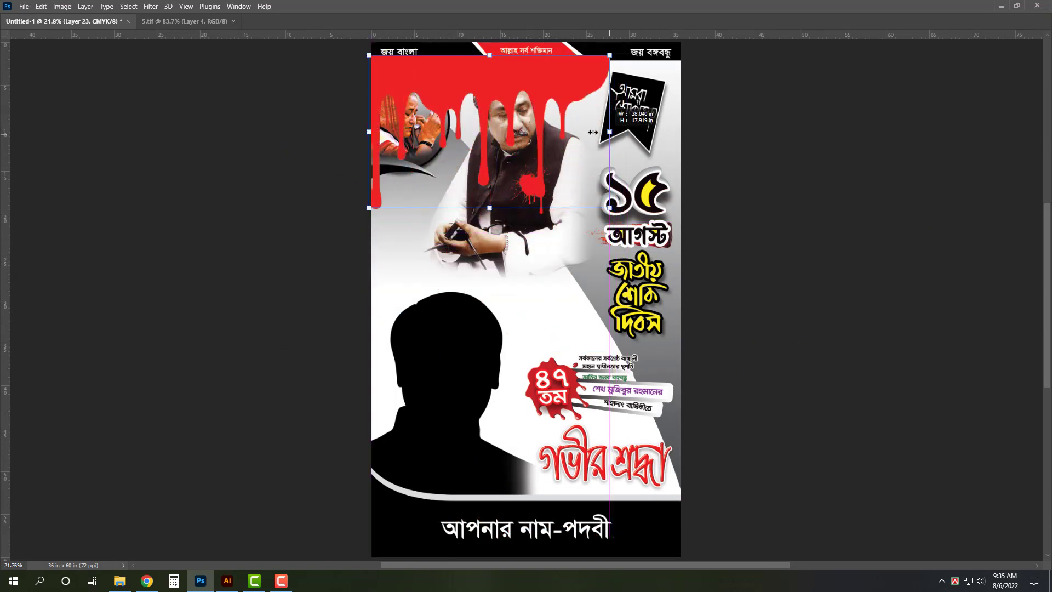
{"action": "left_click_drag", "start_coordinate": [612, 132], "coordinate": [589, 132]}
{"action": "key", "text": "shift+Up"}
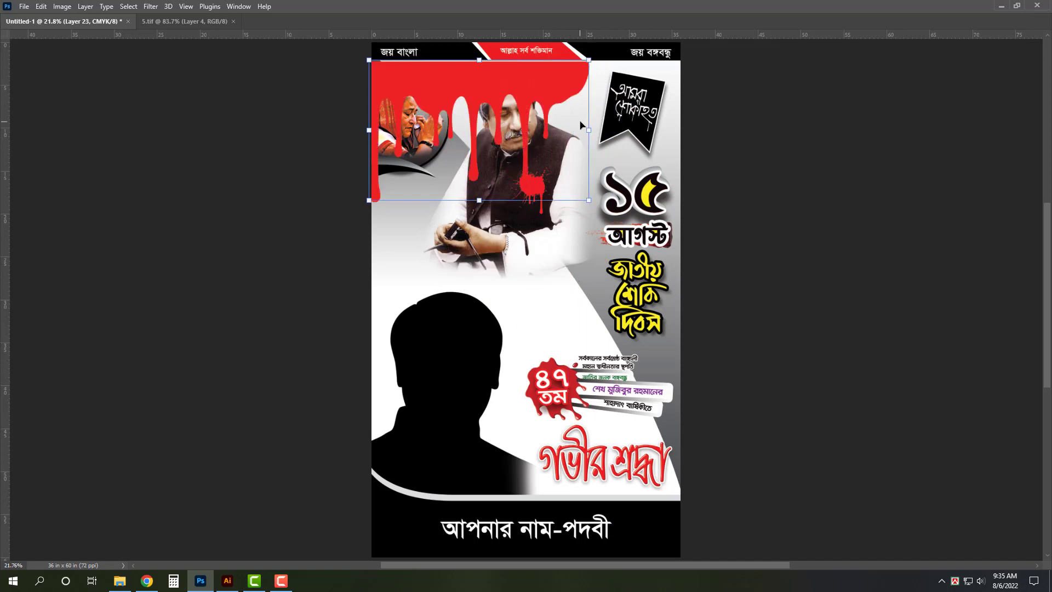
{"action": "key", "text": "ctrl+bracketleft"}
{"action": "key", "text": "ctrl+bracketleft"}
{"action": "key", "text": "ctrl+bracketright"}
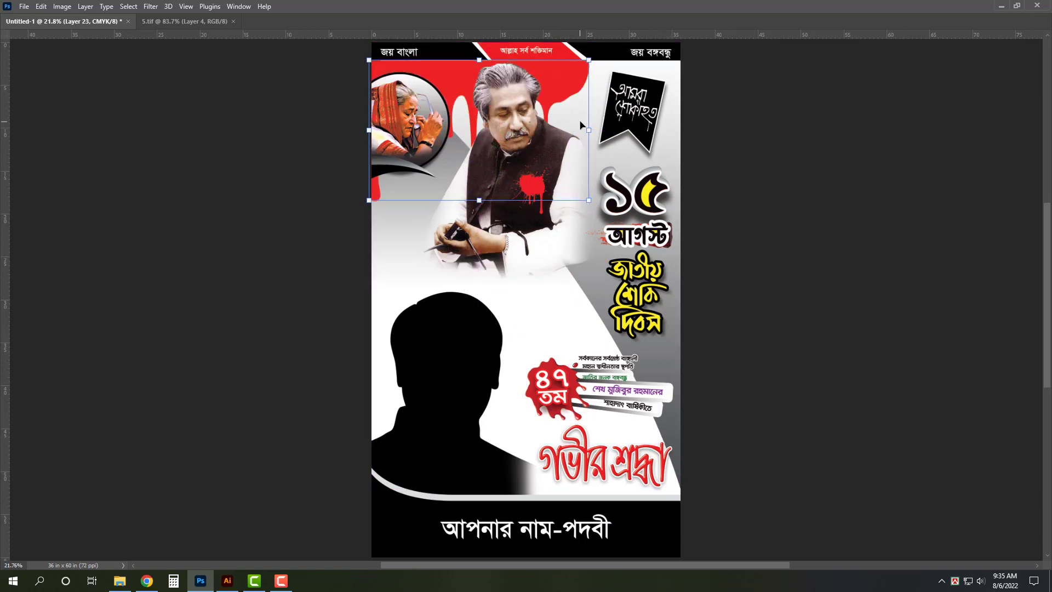
Reselect the blood-drip layer and shrink it to about 16.5 × 10.5 in.
{"action": "left_click", "coordinate": [811, 146]}
{"action": "left_click", "coordinate": [541, 152]}
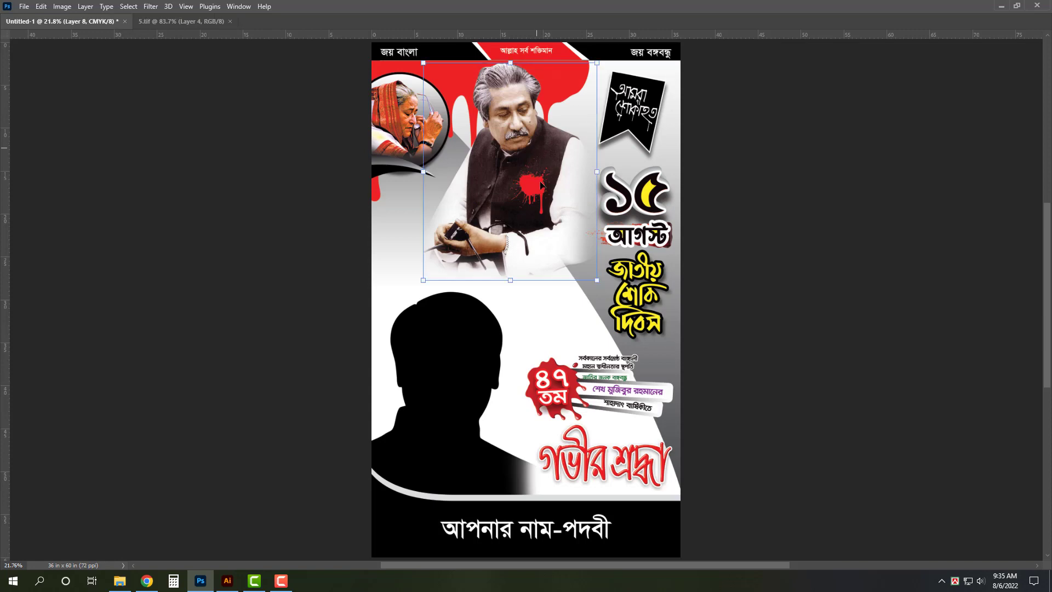
{"action": "left_click", "coordinate": [554, 85]}
{"action": "mouse_move", "coordinate": [591, 204]}
{"action": "left_mouse_down"}
{"action": "mouse_move", "coordinate": [527, 138]}
{"action": "mouse_move", "coordinate": [550, 135]}
{"action": "mouse_move", "coordinate": [527, 125]}
{"action": "left_mouse_up"}
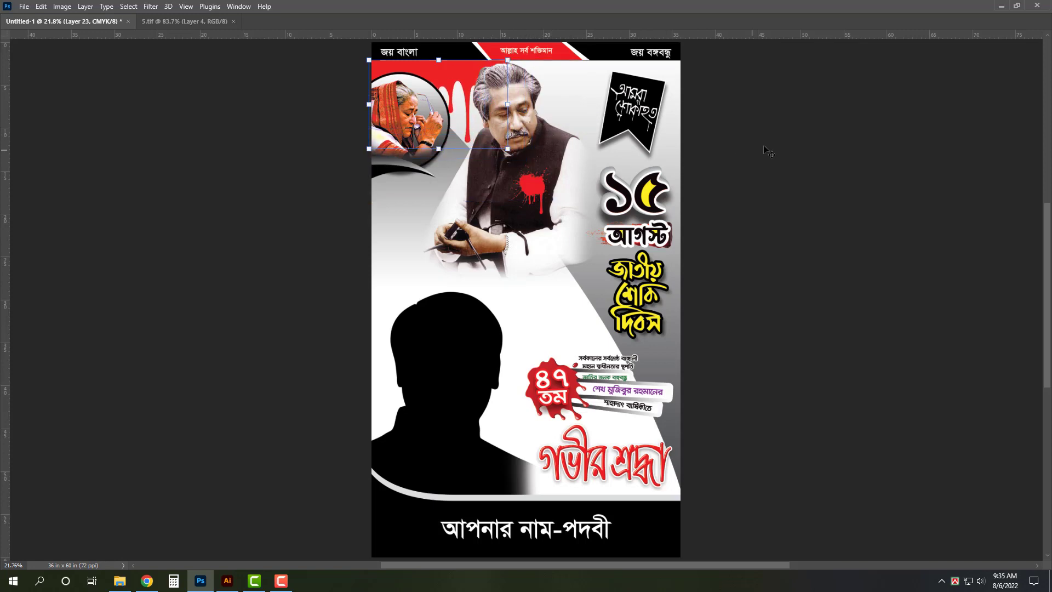
Inspect the man's hair edge up close, then nudge the black silhouette slightly right.
{"action": "left_click", "coordinate": [781, 145]}
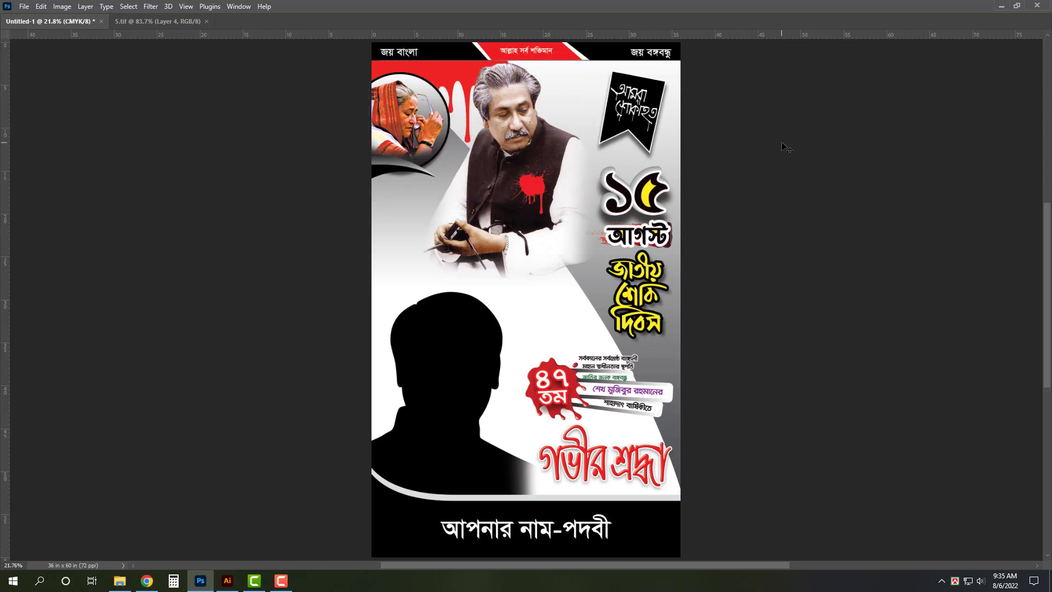
{"action": "left_click_drag", "start_coordinate": [607, 151], "coordinate": [619, 165]}
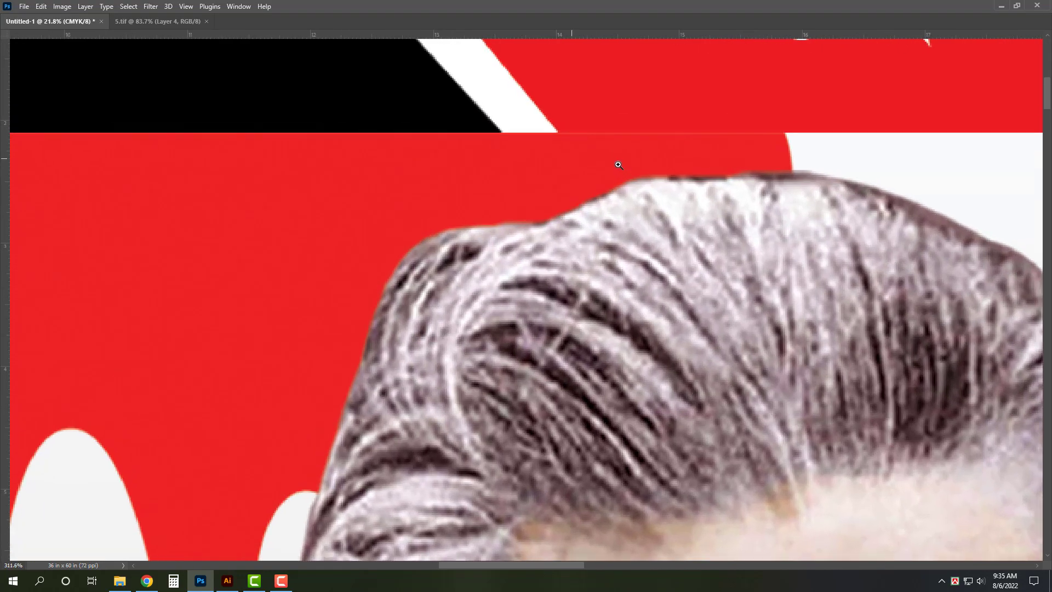
{"action": "key", "text": "ctrl+0"}
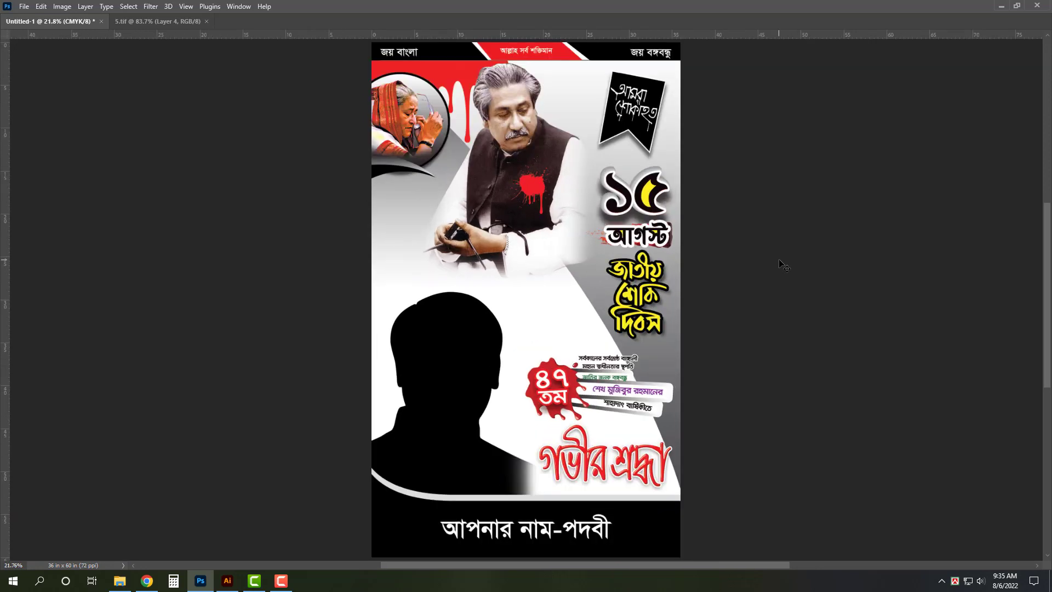
{"action": "left_click", "coordinate": [435, 316]}
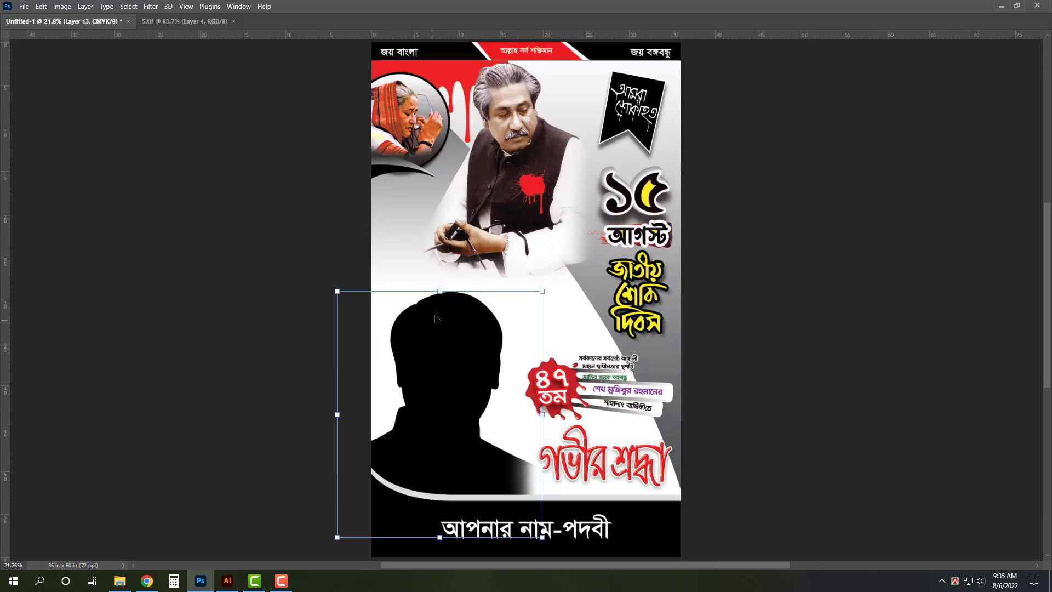
{"action": "key", "text": "shift+Right"}
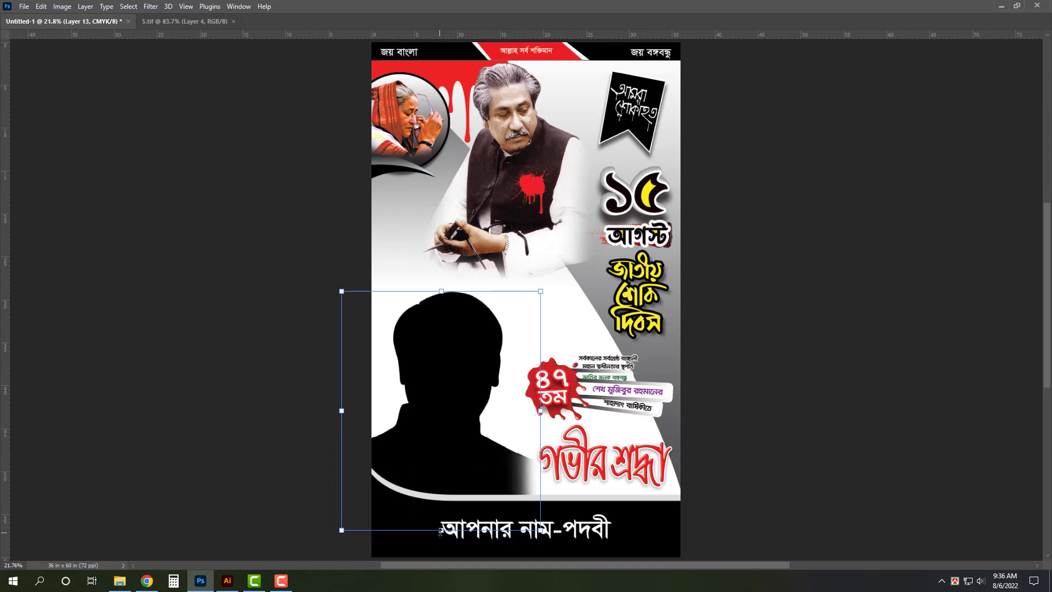
{"action": "left_click", "coordinate": [839, 403]}
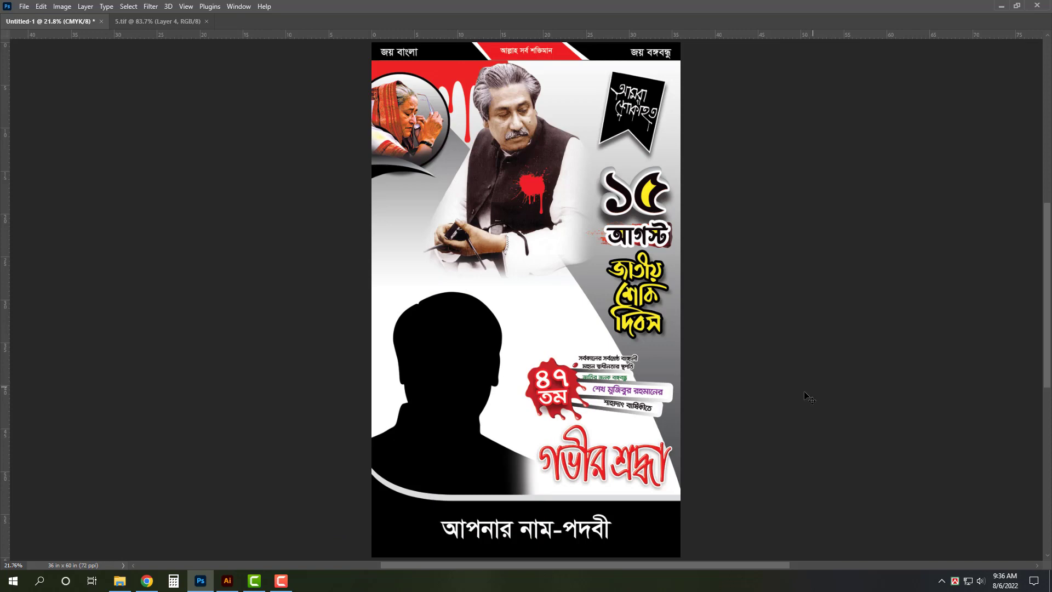
Save as TIFF '15 August Poster Design_2022.tif' in Political > 15 August > 15 August Poster Design.
{"action": "key", "text": "ctrl+shift+s"}
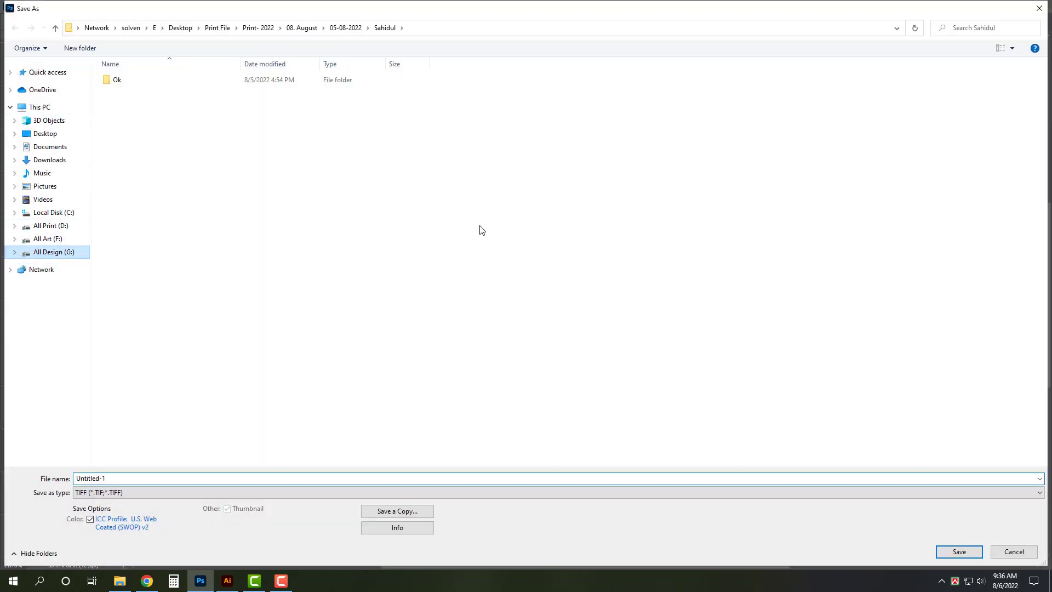
{"action": "type", "text": "pol"}
{"action": "key", "text": "Return"}
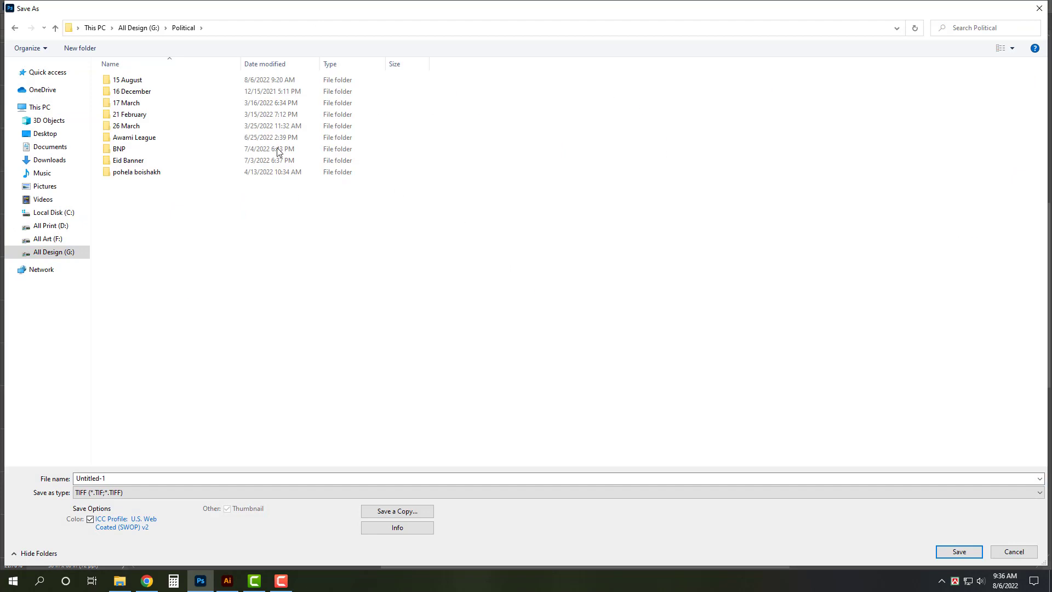
{"action": "double_click", "coordinate": [169, 81]}
{"action": "double_click", "coordinate": [127, 87]}
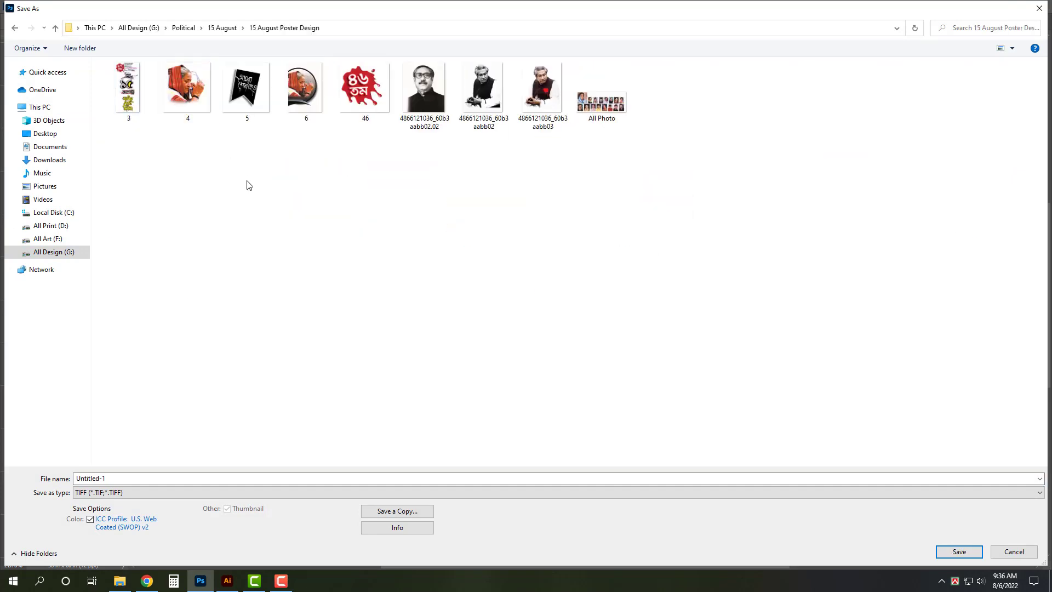
{"action": "double_click", "coordinate": [329, 477]}
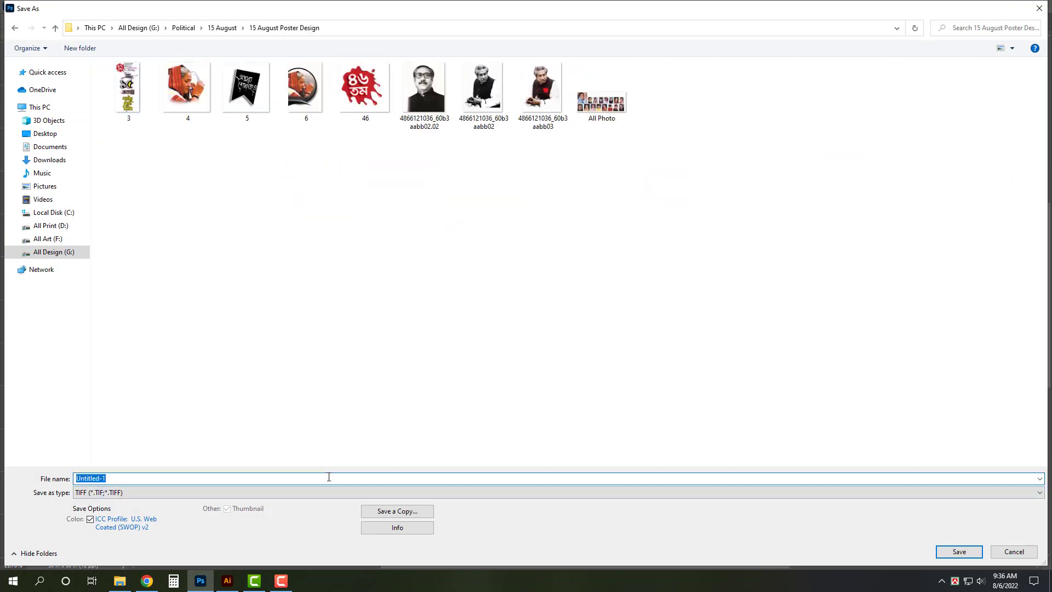
{"action": "type", "text": "15 August Poster"}
{"action": "type", "text": "Design_"}
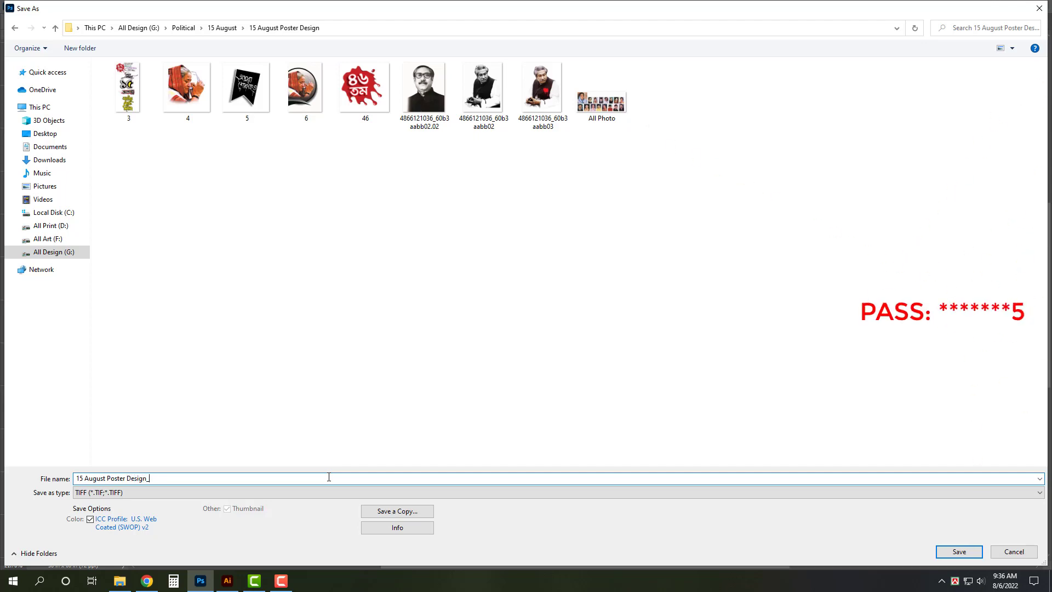
{"action": "type", "text": "22"}
{"action": "key", "text": "Return"}
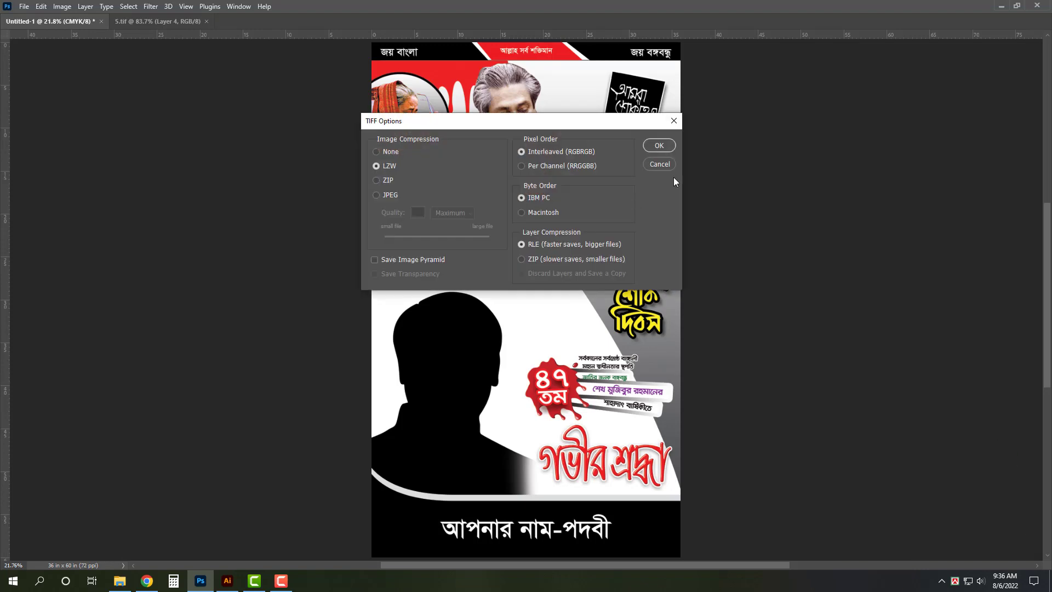
{"action": "left_click", "coordinate": [659, 145]}
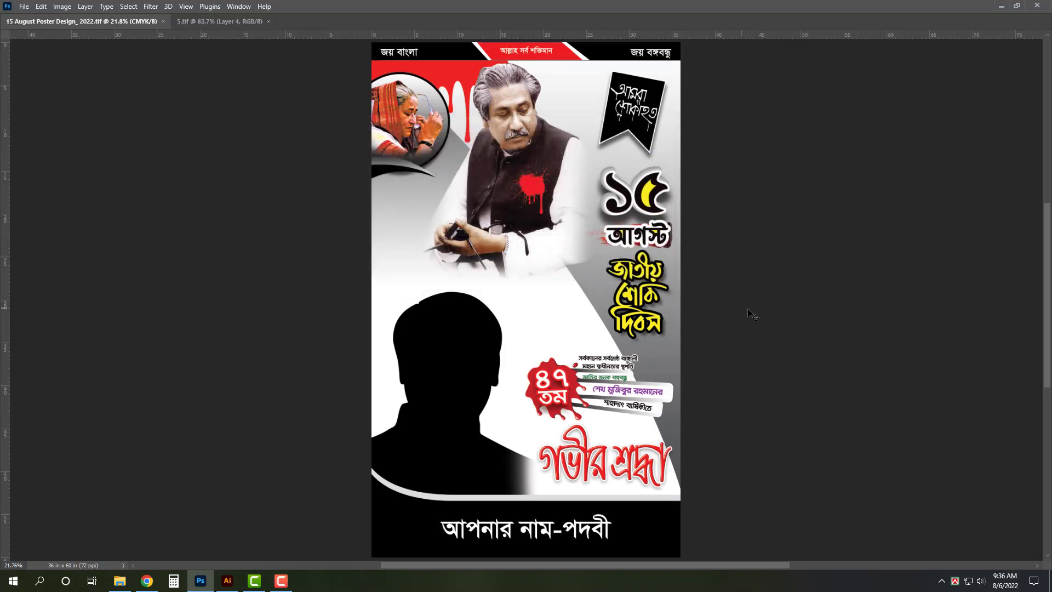
Set Layer 0's Gradient Overlay angle to 0 so the background runs horizontally.
{"action": "key", "text": "Tab"}
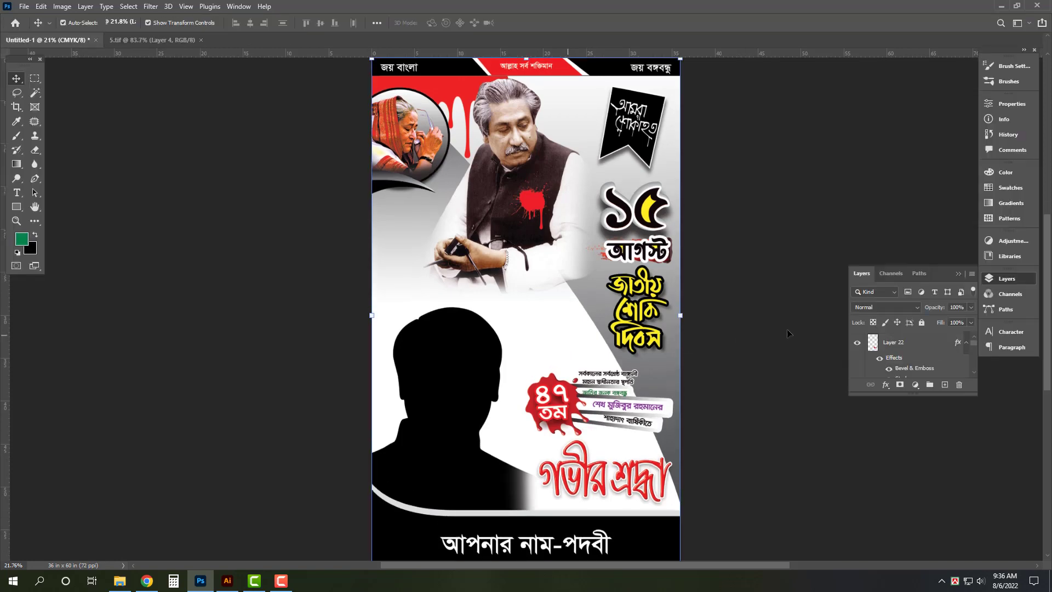
{"action": "left_click", "coordinate": [500, 329]}
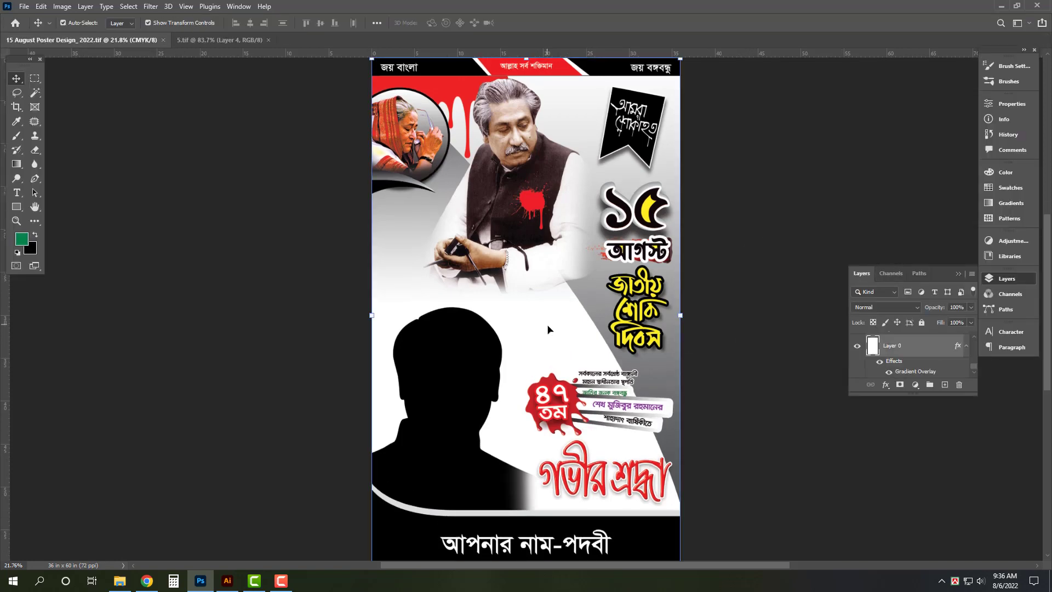
{"action": "double_click", "coordinate": [931, 345]}
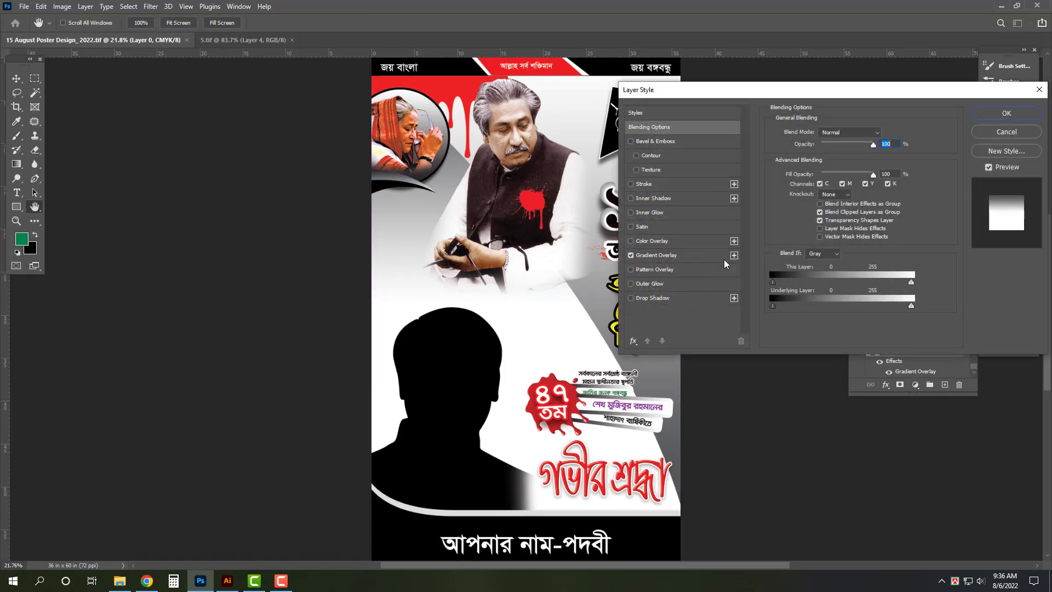
{"action": "left_click", "coordinate": [656, 255]}
{"action": "left_click", "coordinate": [848, 188]}
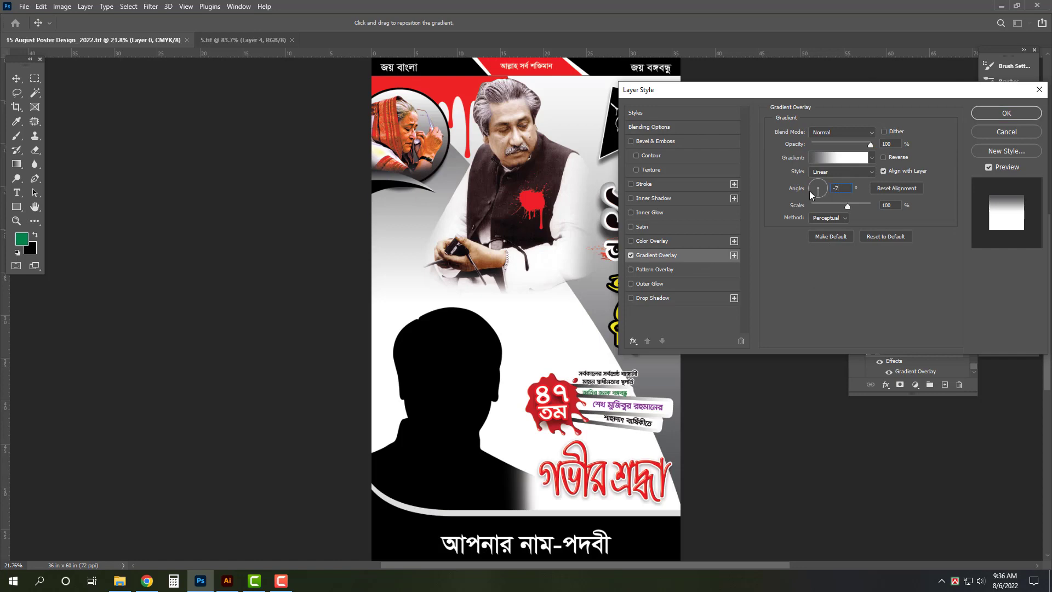
{"action": "type", "text": "0"}
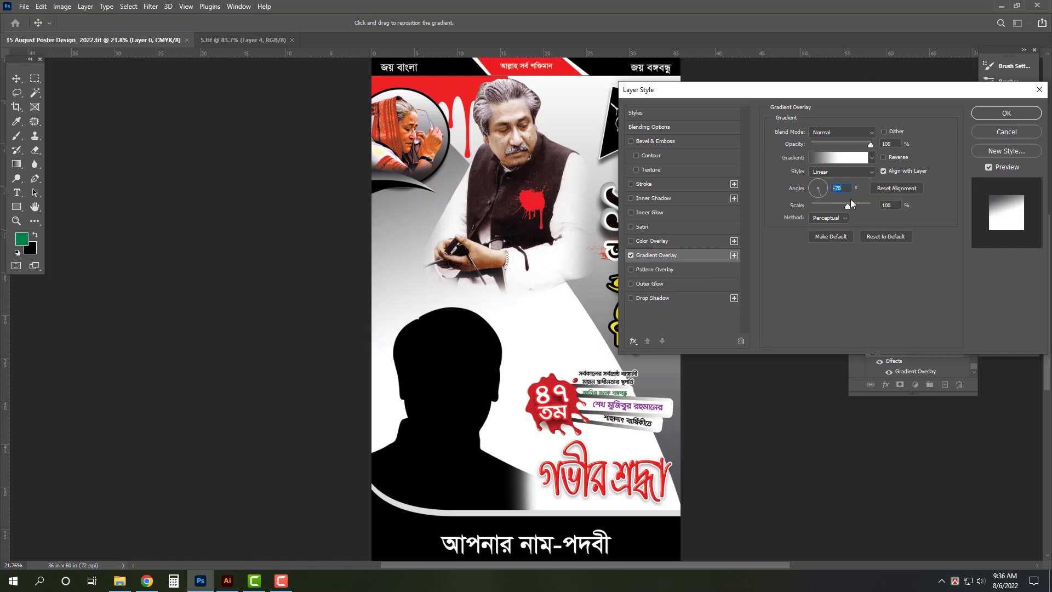
{"action": "type", "text": "-120"}
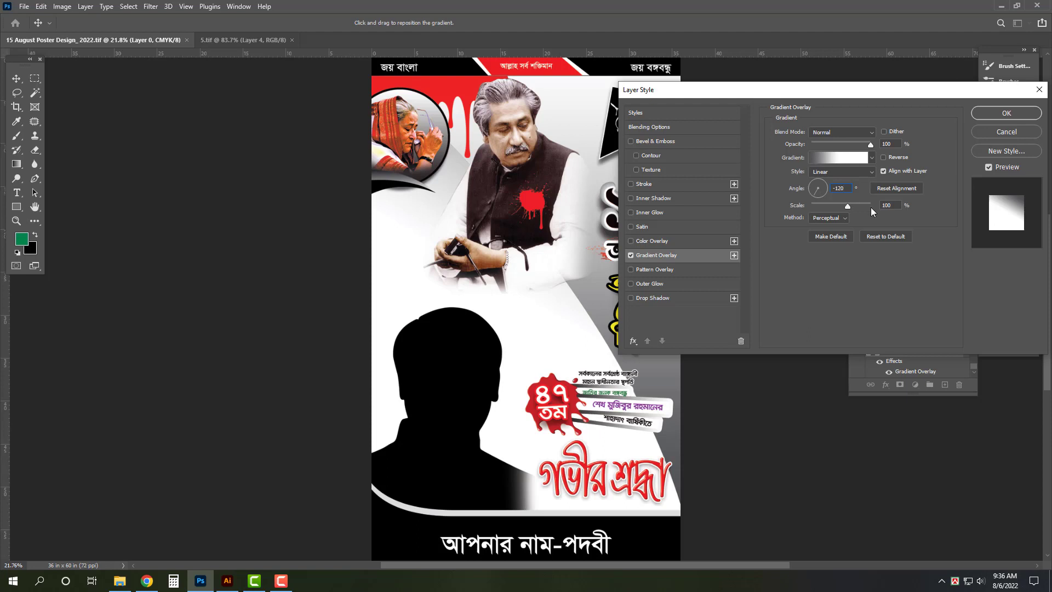
{"action": "type", "text": "-1"}
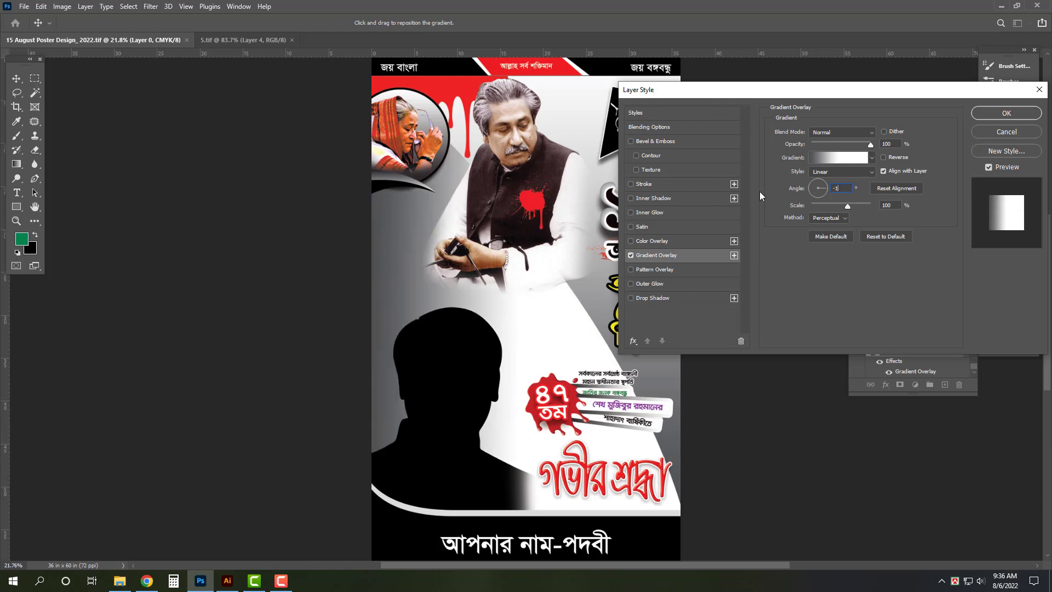
{"action": "key", "text": "Up"}
{"action": "key", "text": "Return"}
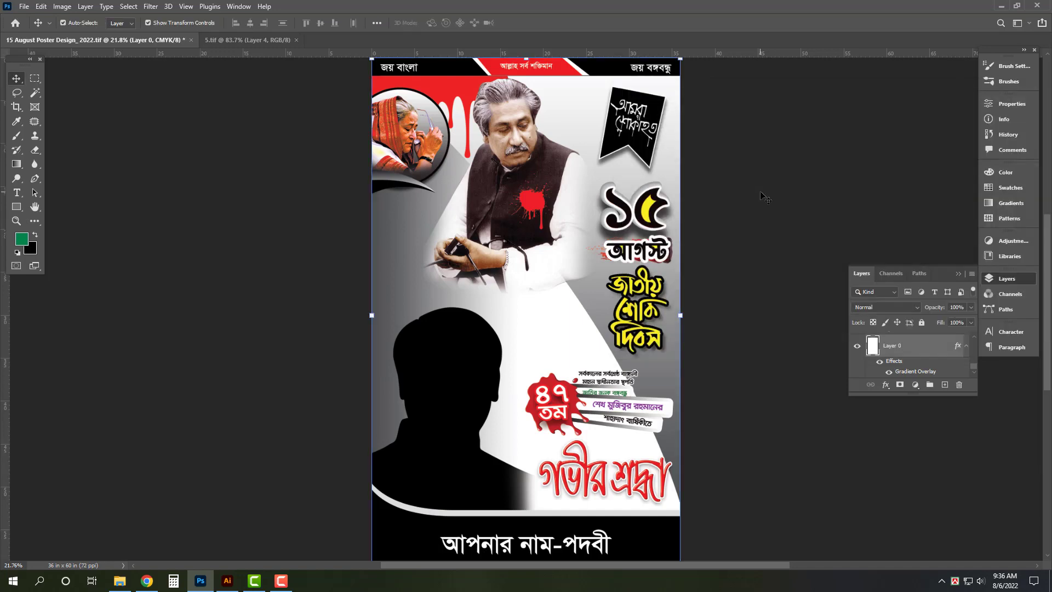
Resave the TIFF, close the poster and 5.tif, and show the Windows desktop.
{"action": "left_click", "coordinate": [791, 183]}
{"action": "scroll", "coordinate": [790, 183], "scroll_direction": "down", "scroll_amount": 1}
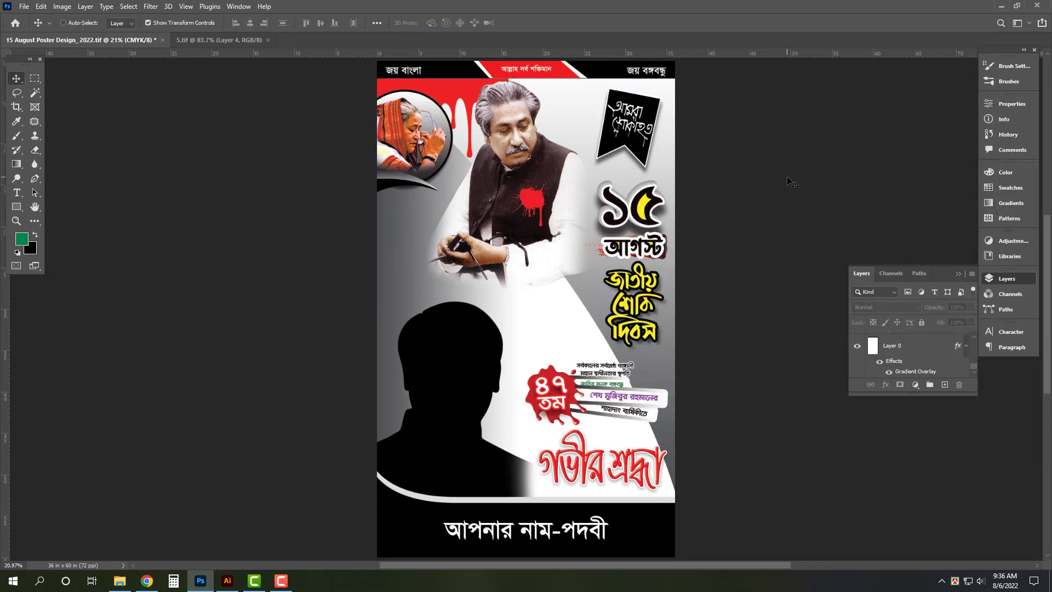
{"action": "key", "text": "ctrl+s"}
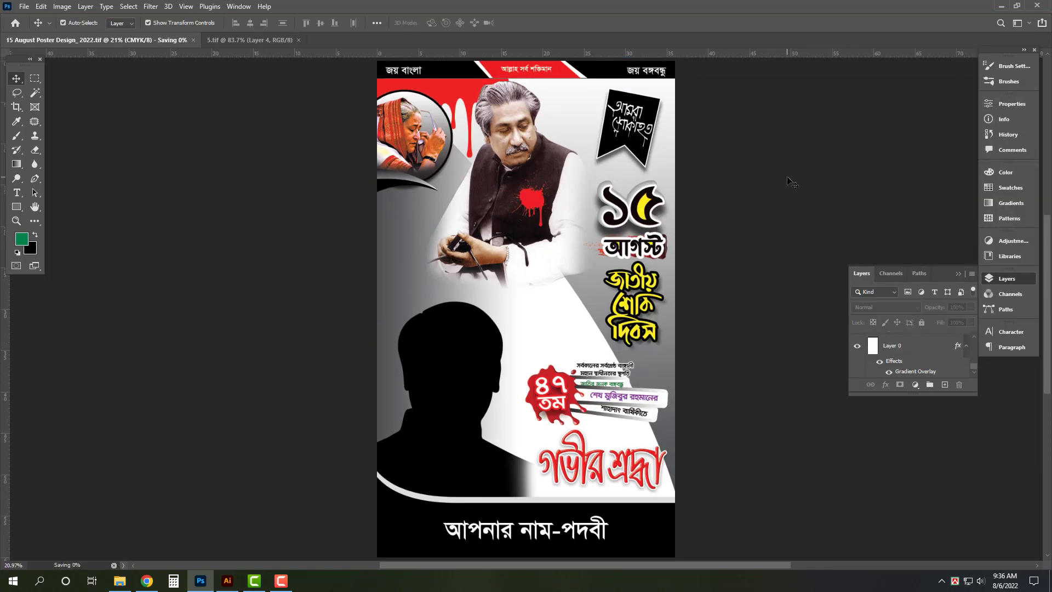
{"action": "key", "text": "ctrl+w"}
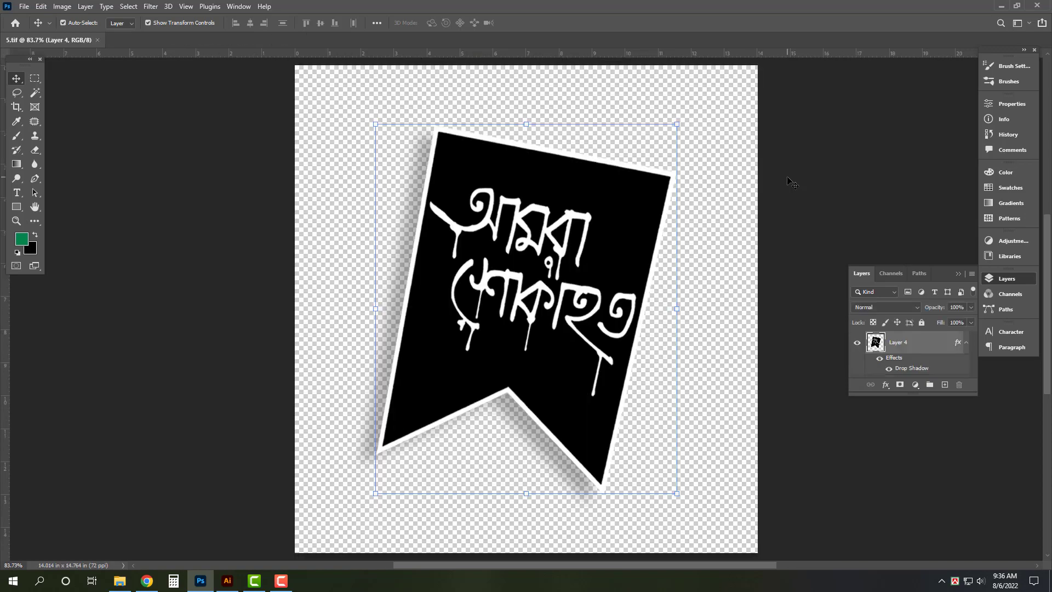
{"action": "key", "text": "ctrl+w"}
{"action": "key", "text": "super+d"}
{"action": "right_click", "coordinate": [553, 132]}
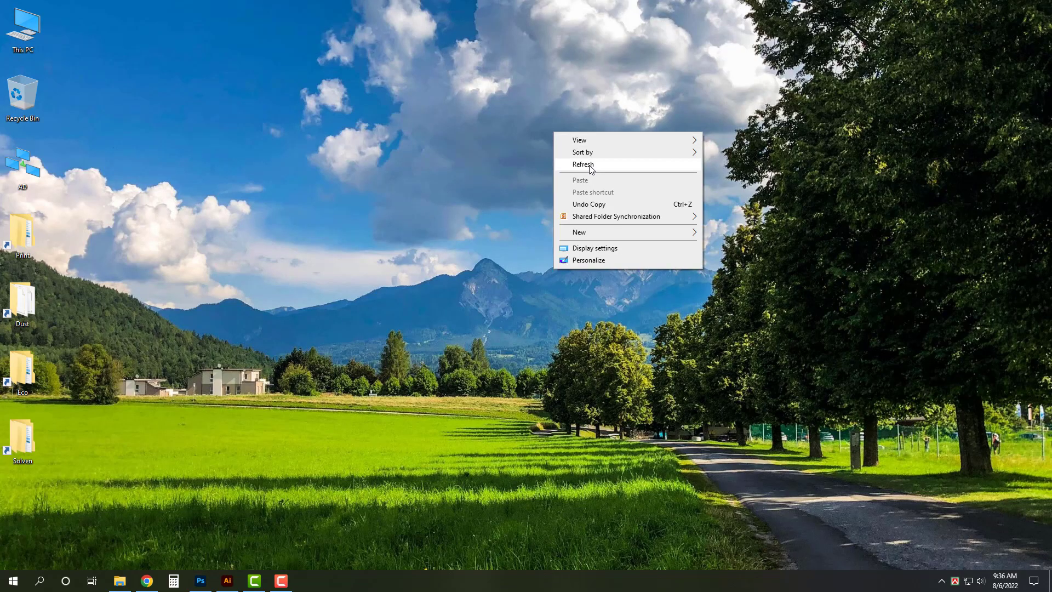